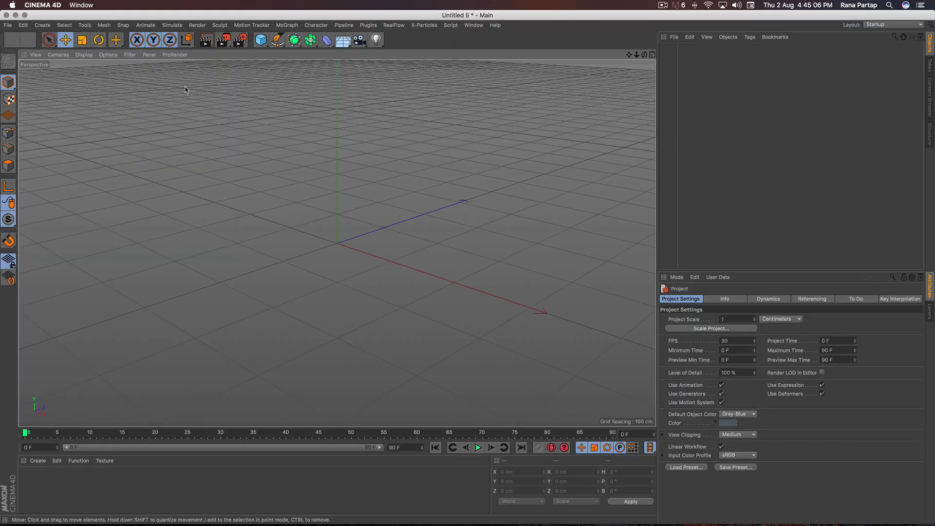
Add a particle Emitter to the scene and rotate its heading about the vertical axis
click(172, 25)
mouse_move(254, 63)
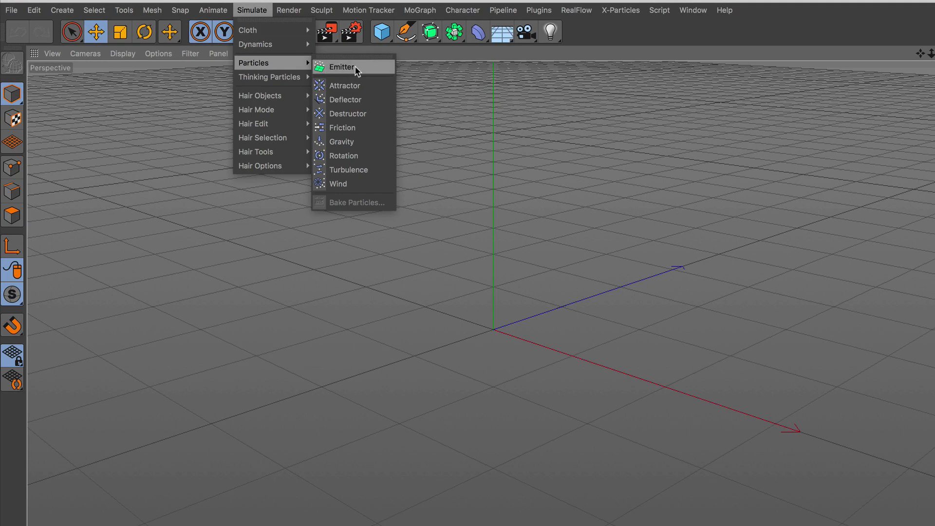
click(370, 68)
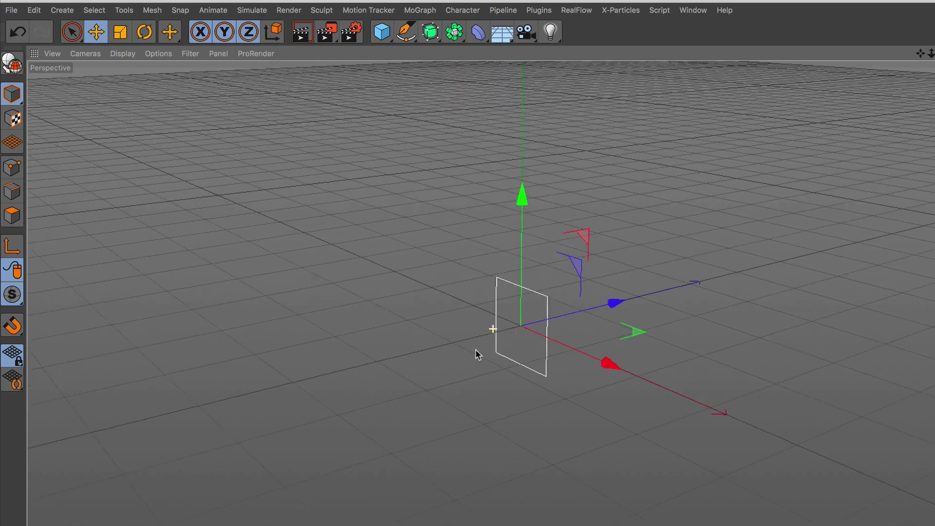
click(145, 32)
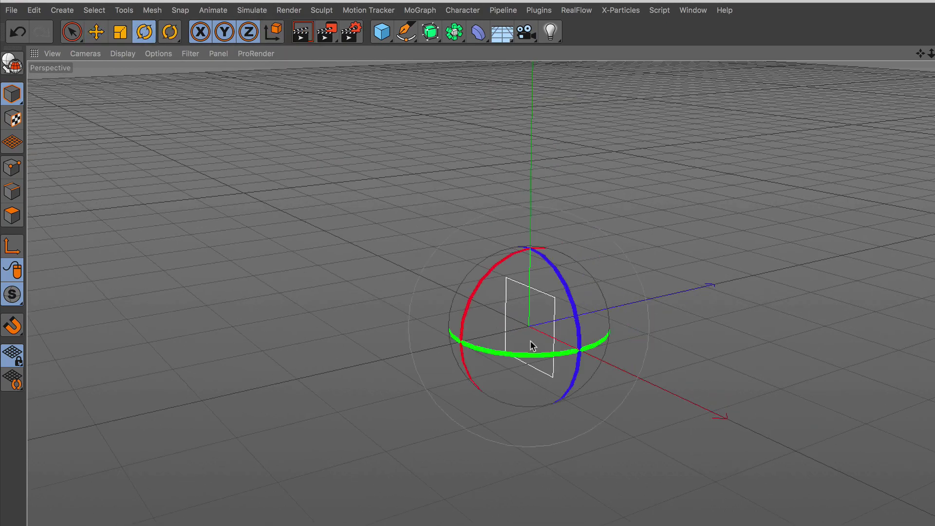
mouse_move(545, 353)
mouse_down()
mouse_move(420, 351)
mouse_move(398, 333)
mouse_up()
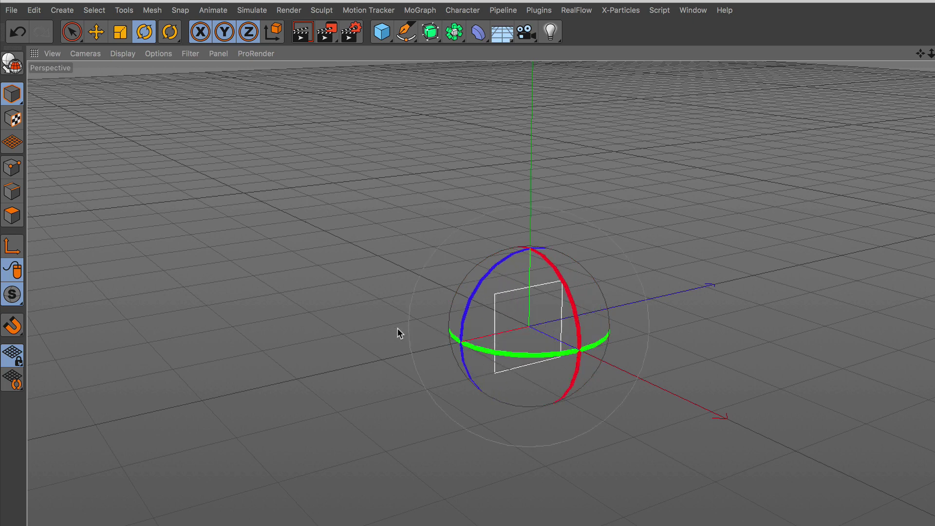
click(96, 31)
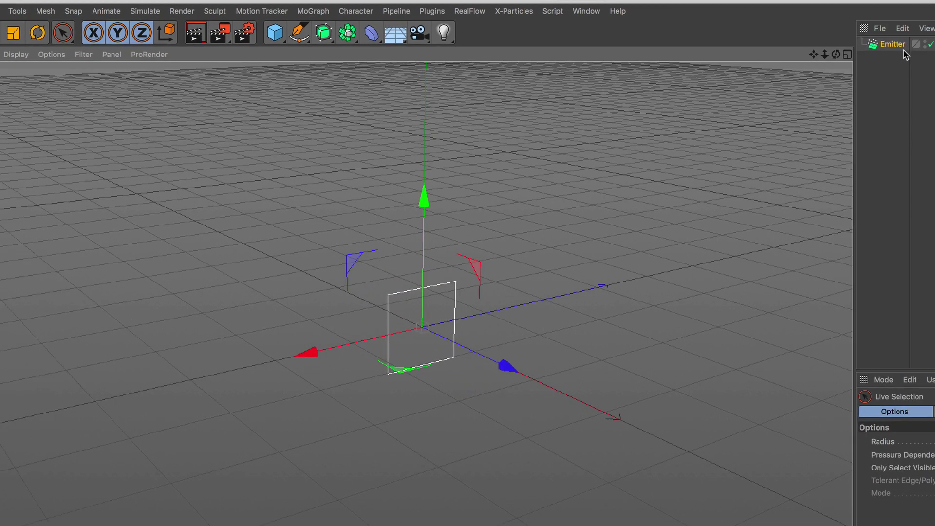
Resize the emitter to X-Size 300 cm and Y-Size 60 cm
click(745, 45)
click(801, 227)
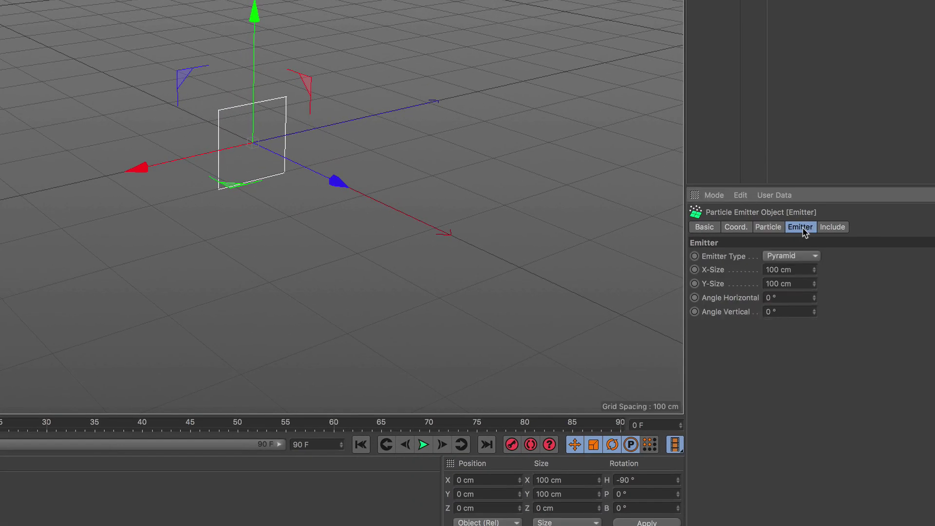
click(799, 269)
text(3)
text(00)
key(Return)
click(802, 285)
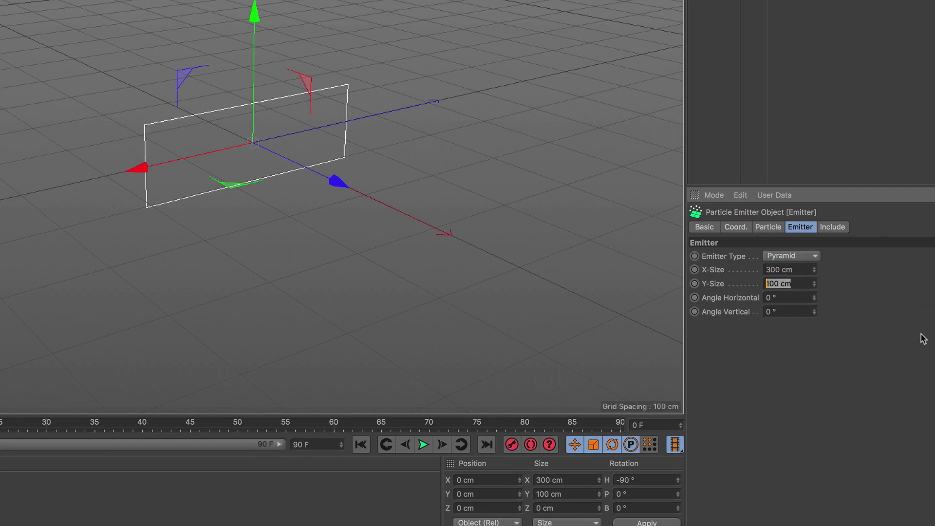
text(60)
key(Return)
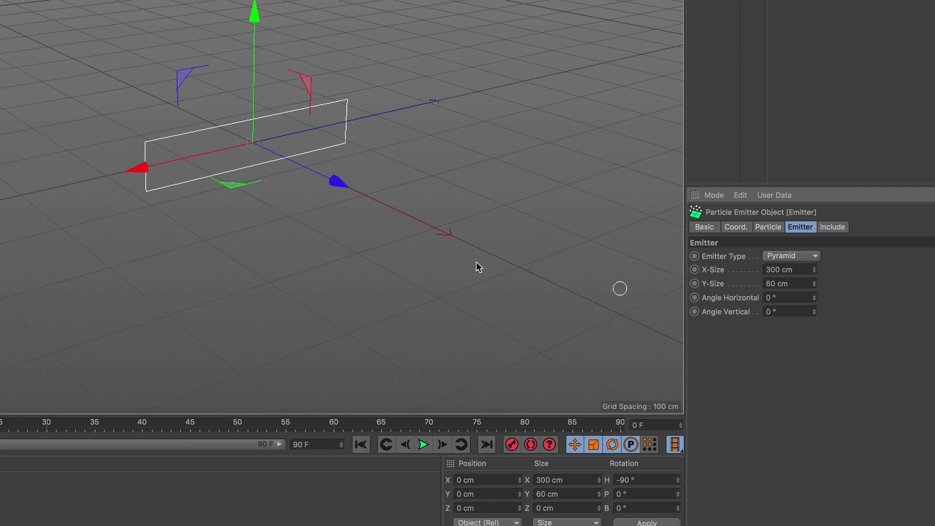
mouse_move(361, 281)
alt+mouse_down()
mouse_move(377, 283)
mouse_move(350, 268)
alt+mouse_up()
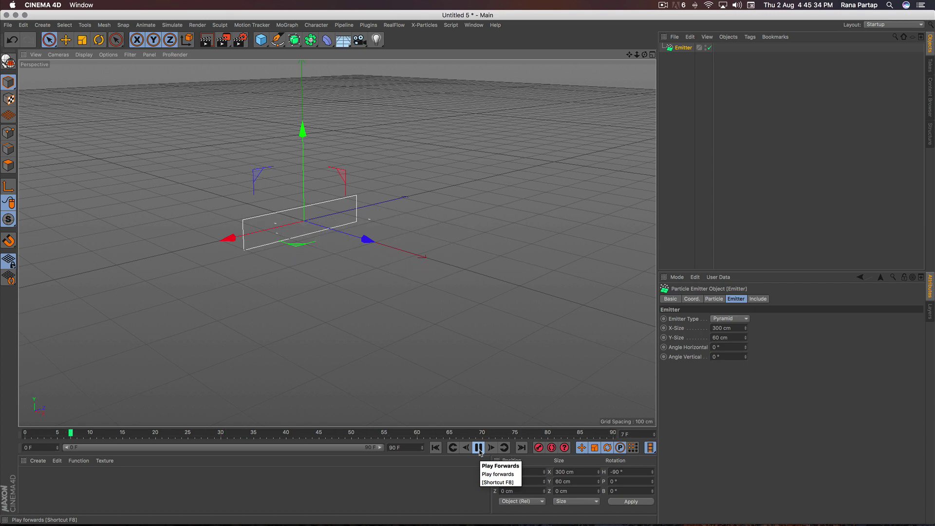
Set the animation end and timeline range to 400 frames, then replay the particles from frame 0
click(480, 449)
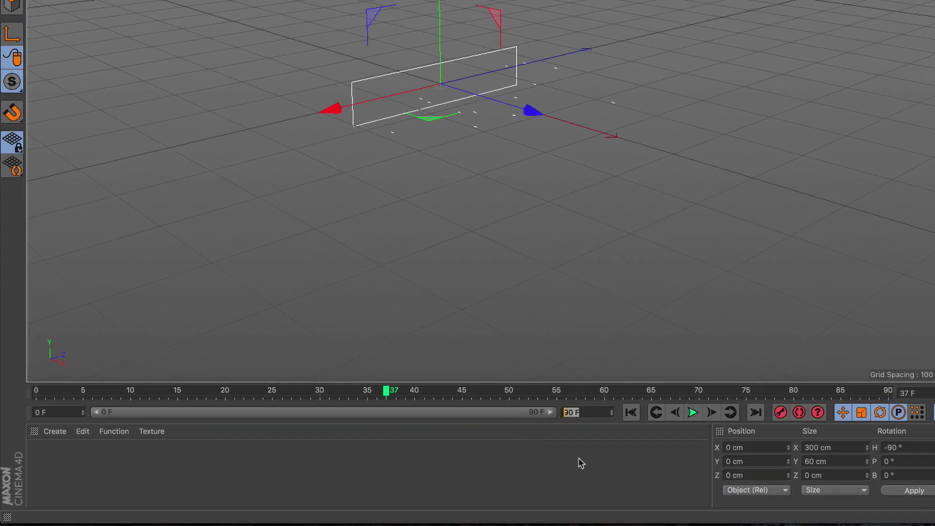
text(400)
key(Return)
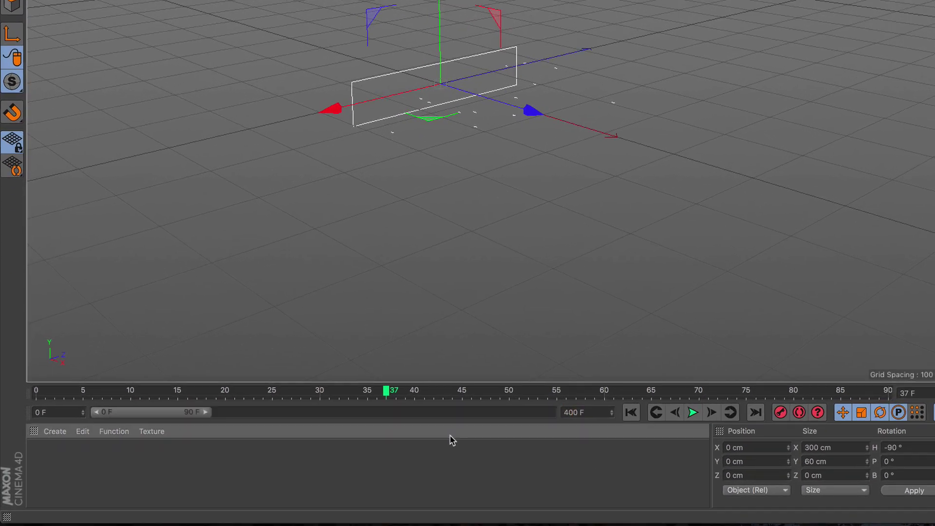
drag(209, 412, 550, 412)
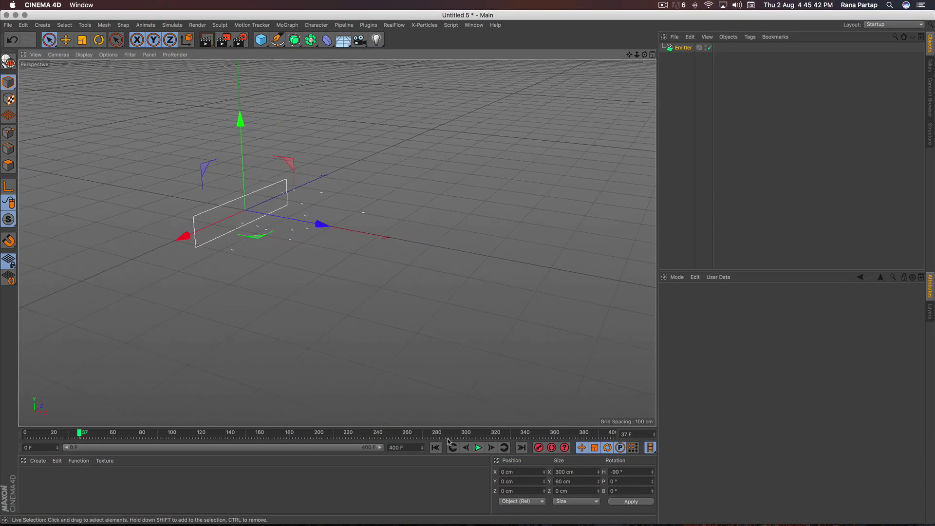
click(435, 448)
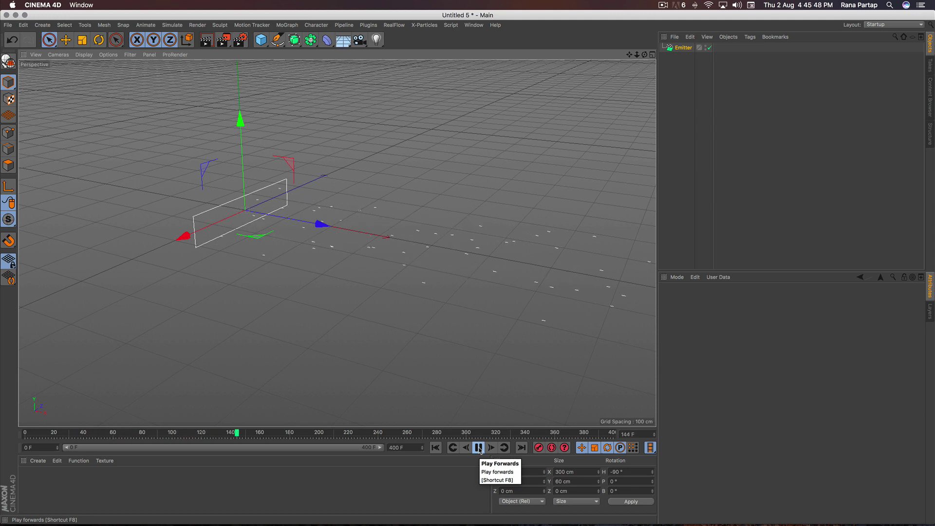
click(479, 448)
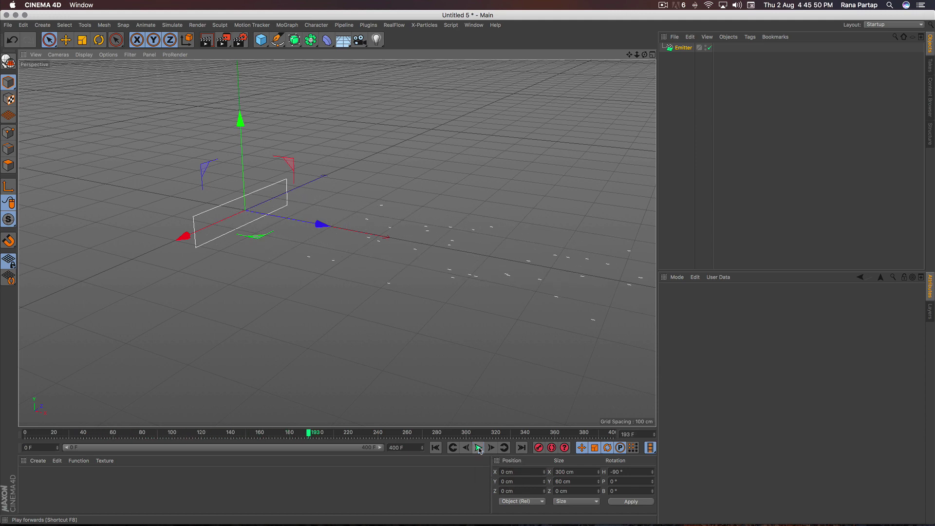
click(681, 48)
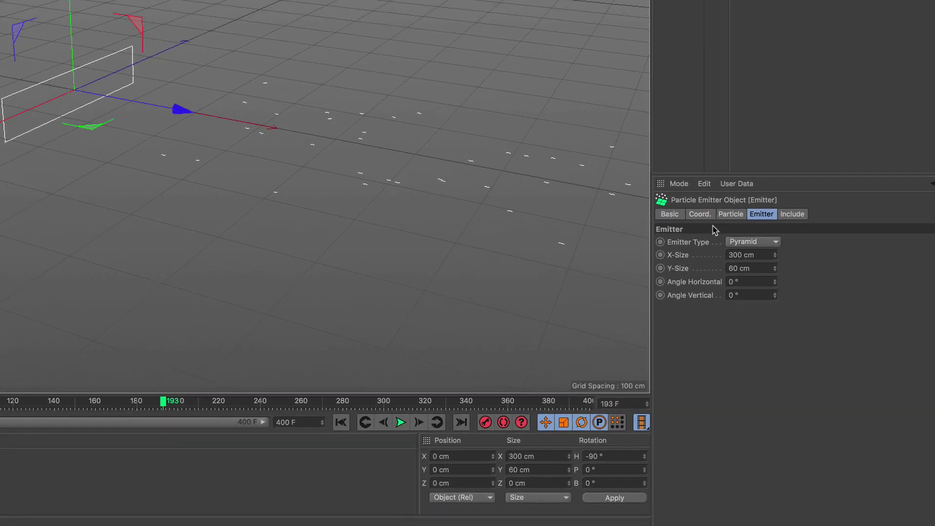
Set the emitter's Stop Emission to 400 F and particle Speed to 200 cm, then test playback
click(713, 300)
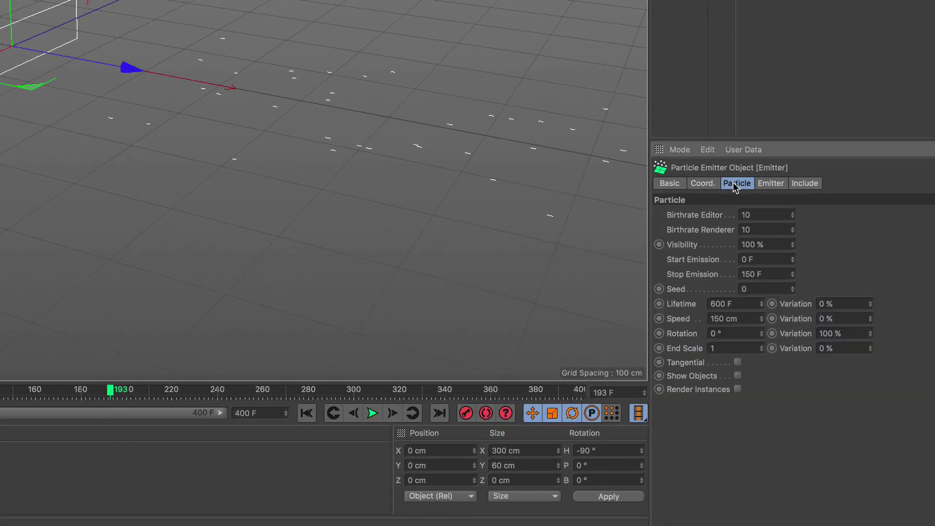
double_click(770, 273)
text(40)
double_click(744, 322)
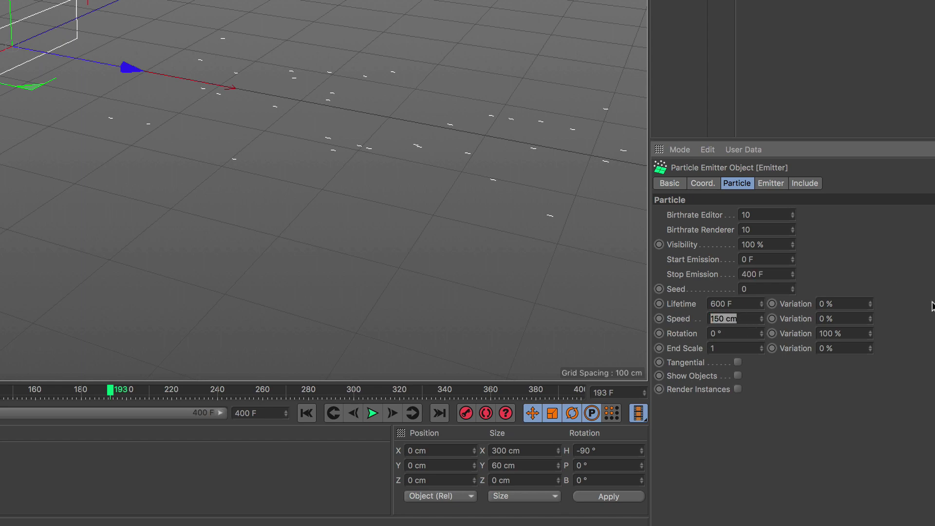
text(20)
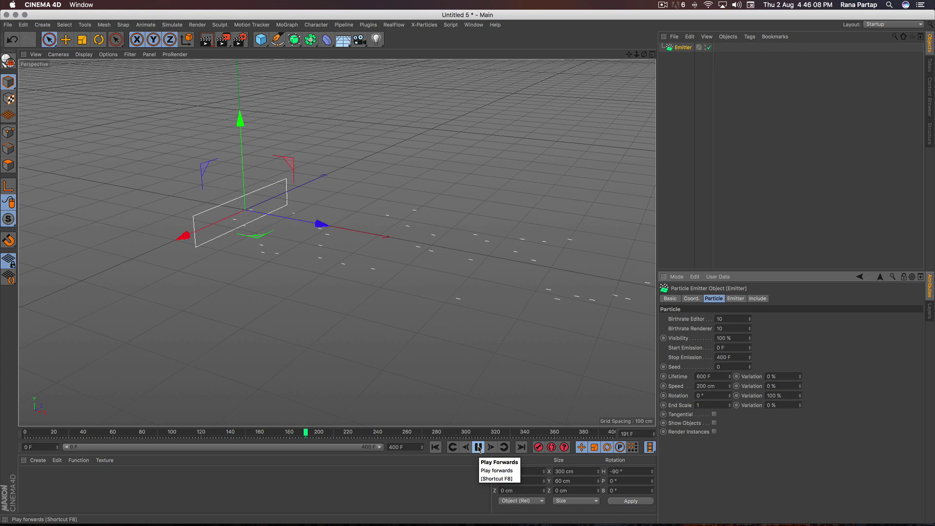
click(478, 448)
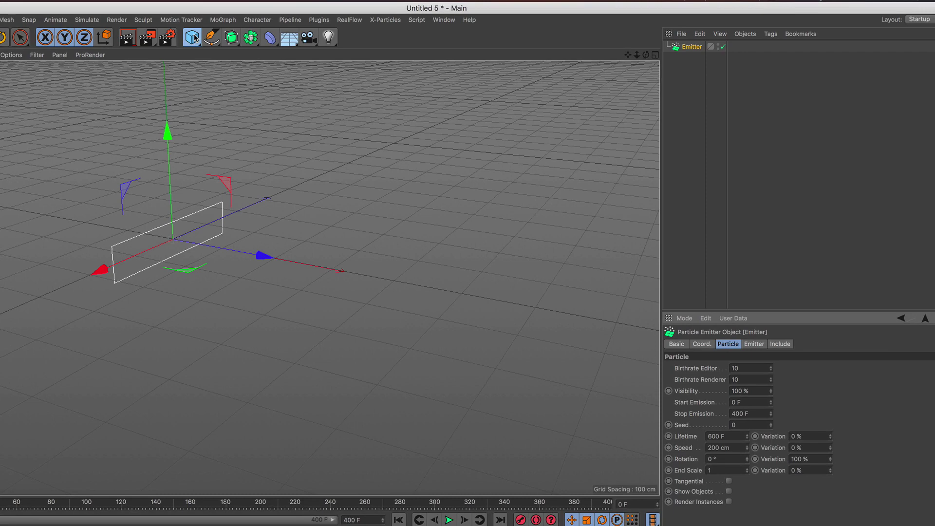
Add a sphere with a 12 cm radius
click(261, 40)
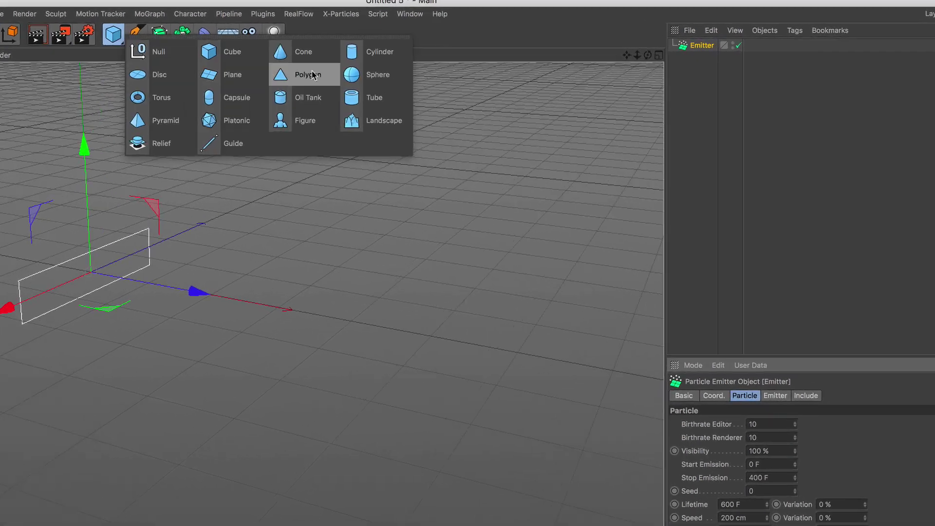
click(374, 84)
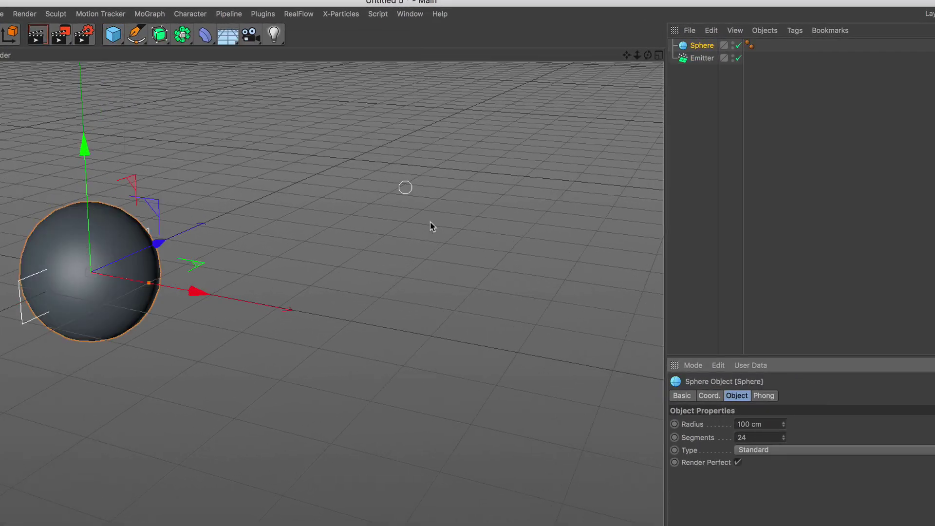
text(12)
key(Return)
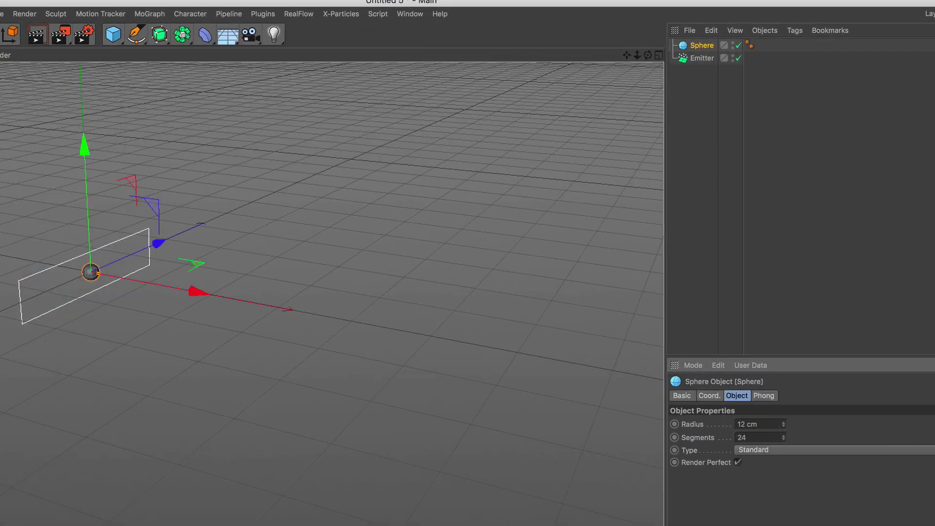
Add a Cloner, nest the sphere inside it and copy it into four spheres
click(149, 13)
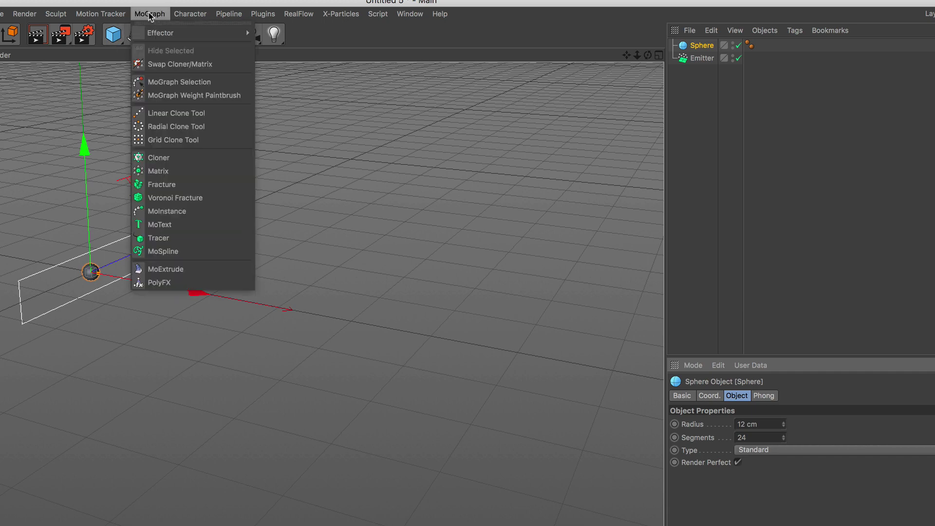
click(197, 157)
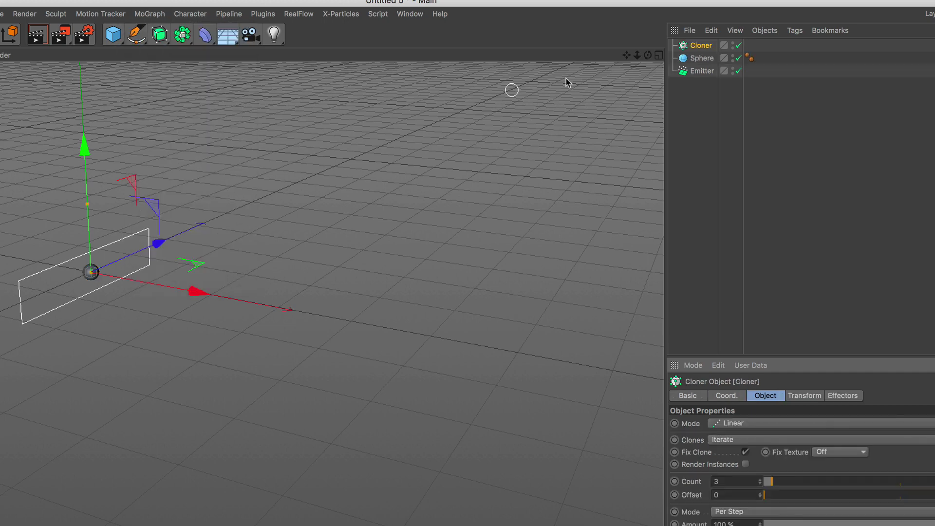
drag(696, 59, 697, 46)
click(691, 48)
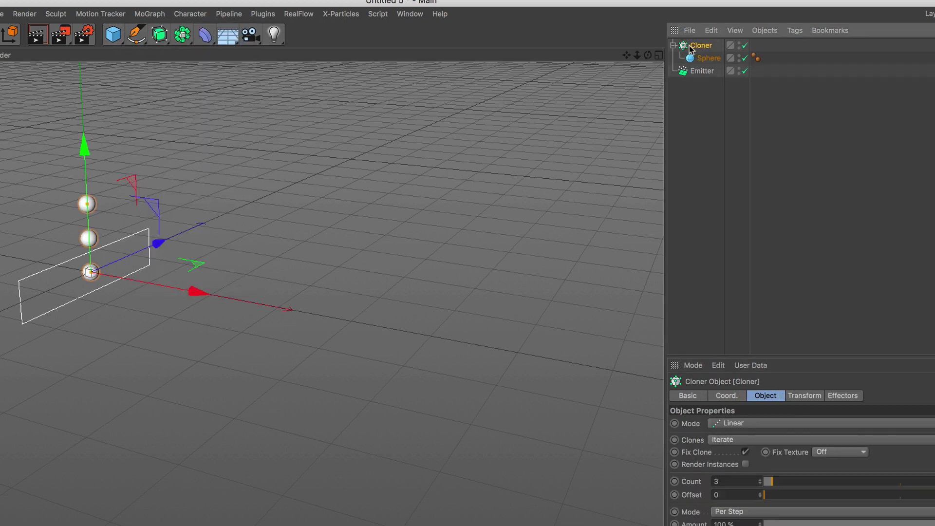
click(691, 62)
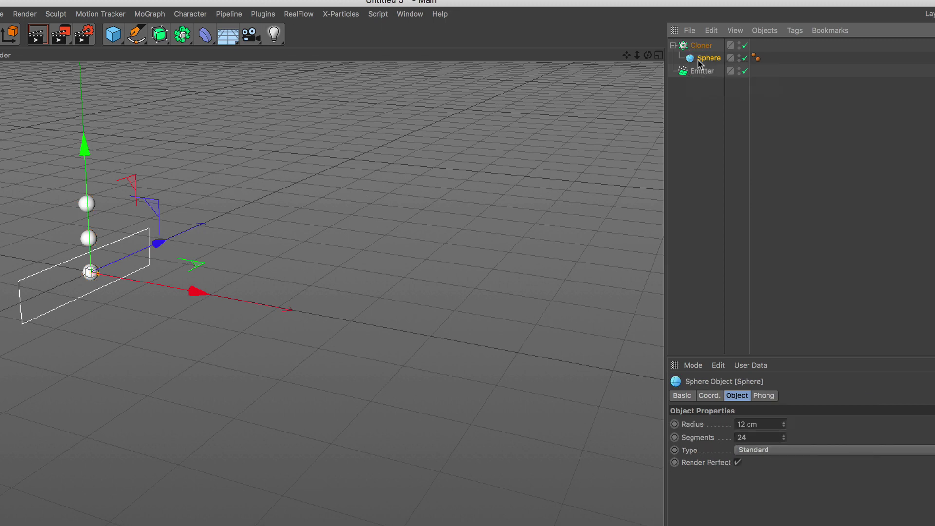
ctrl+drag(702, 53, 706, 59)
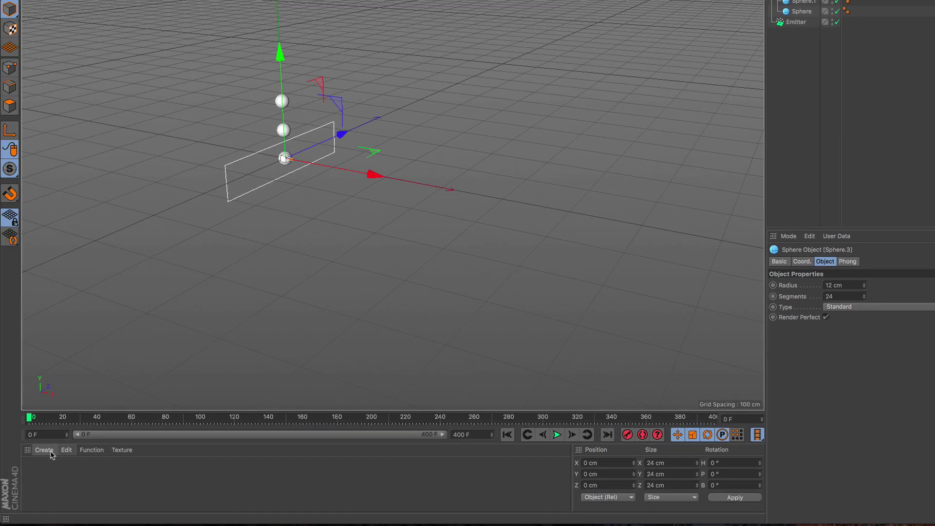
Load the MercyMat material file into the Material Manager
click(51, 453)
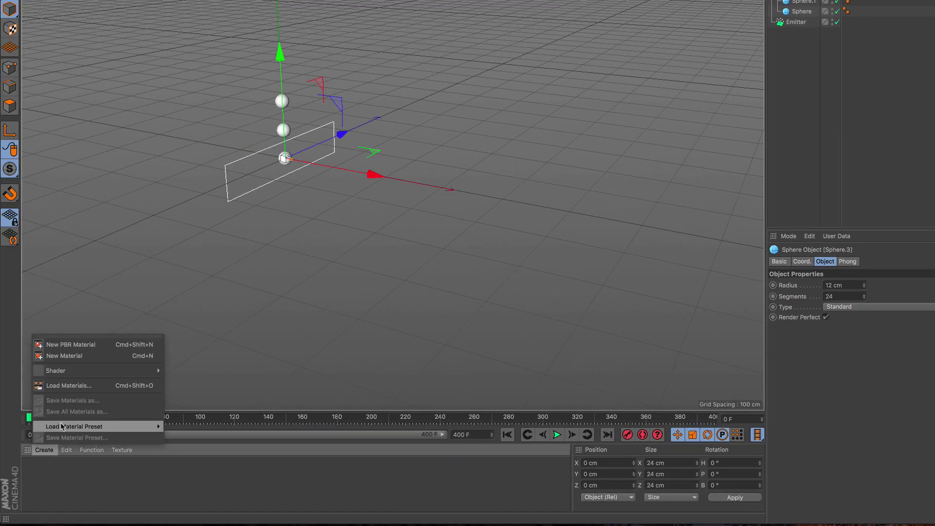
click(92, 389)
click(349, 140)
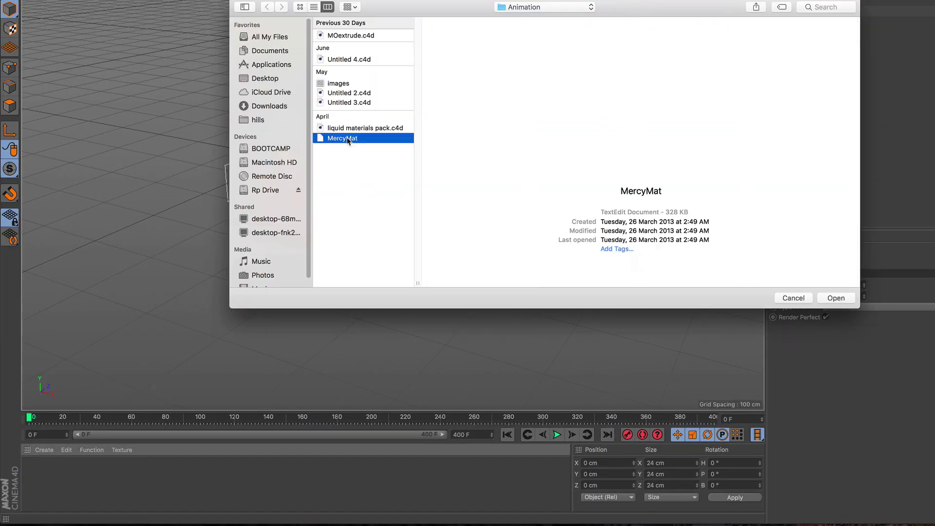
click(836, 298)
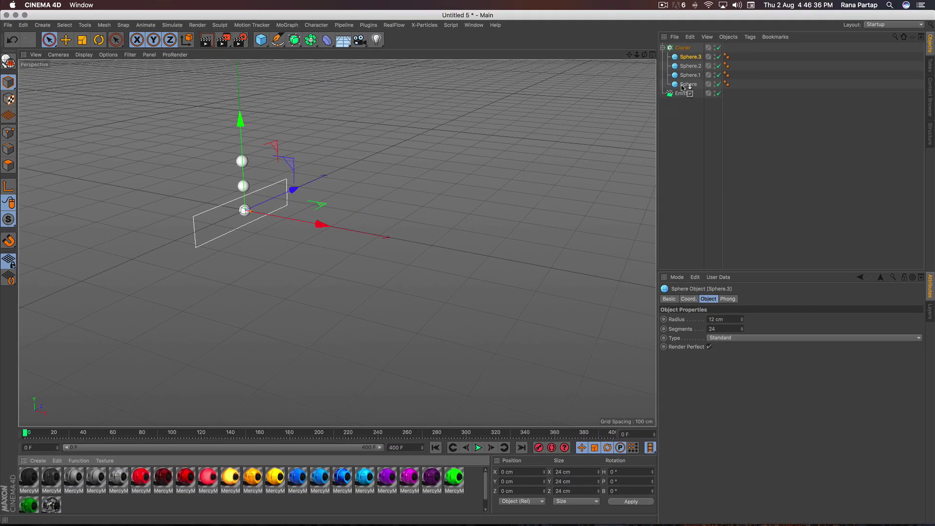
Apply red, yellow, blue and purple materials to Sphere through Sphere.3
drag(683, 86, 706, 66)
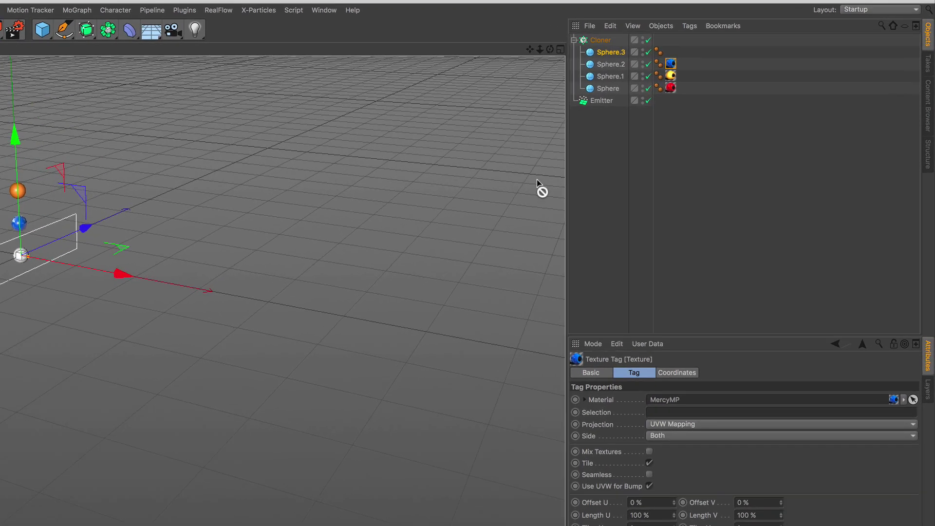
drag(538, 180, 619, 53)
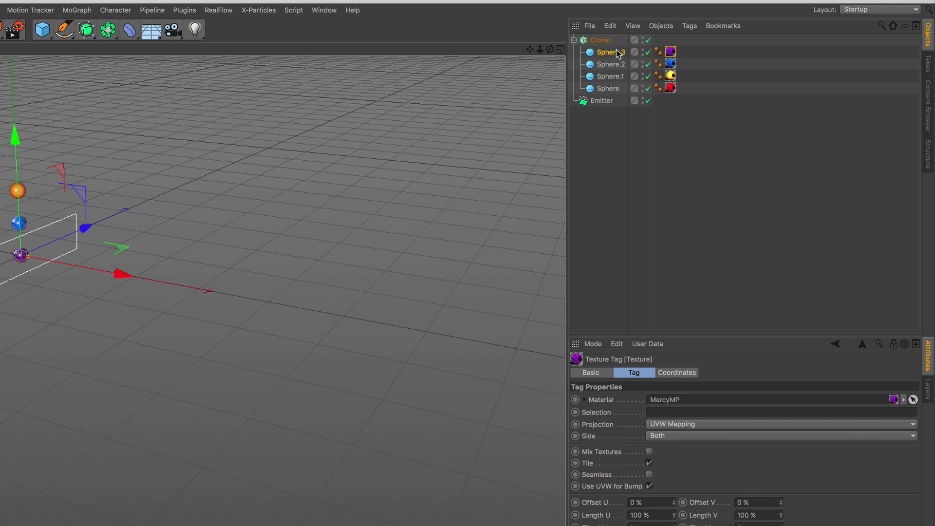
click(602, 102)
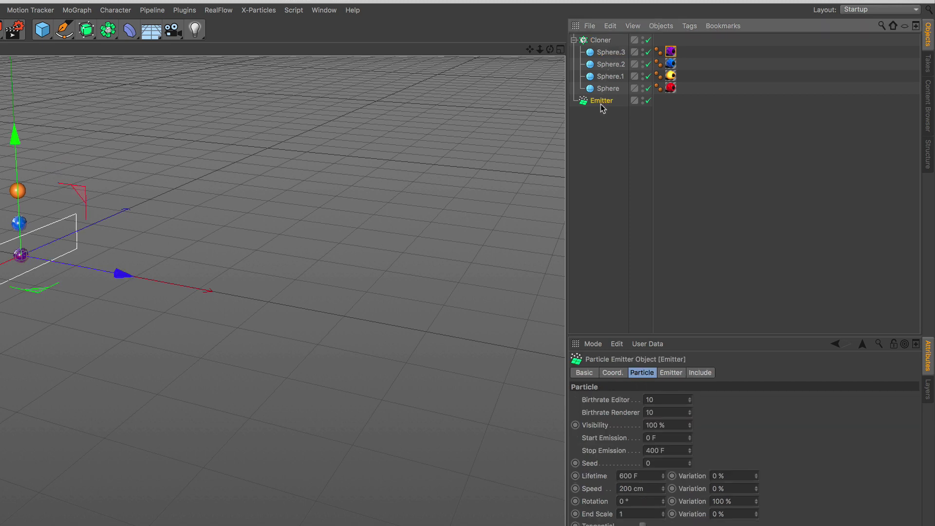
Set the Cloner to Object mode on the Emitter and preview the sphere stream
click(601, 40)
click(670, 375)
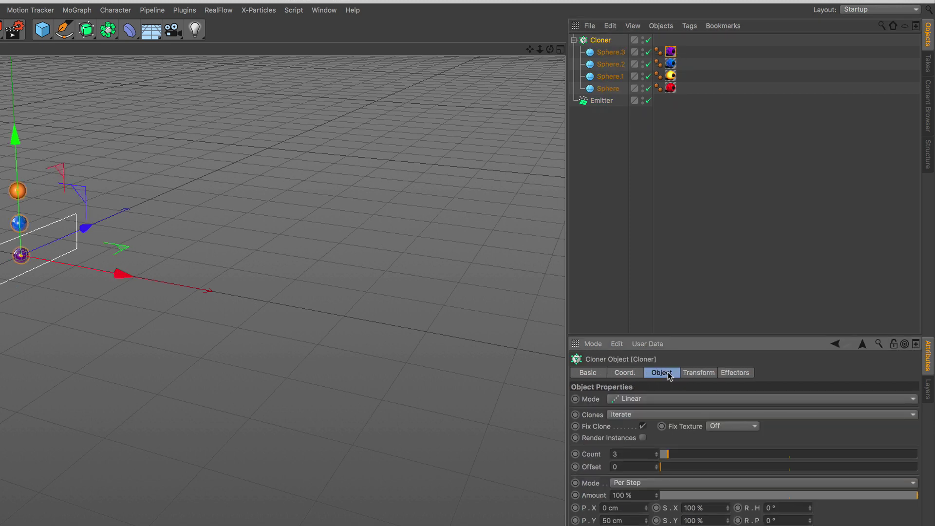
click(658, 399)
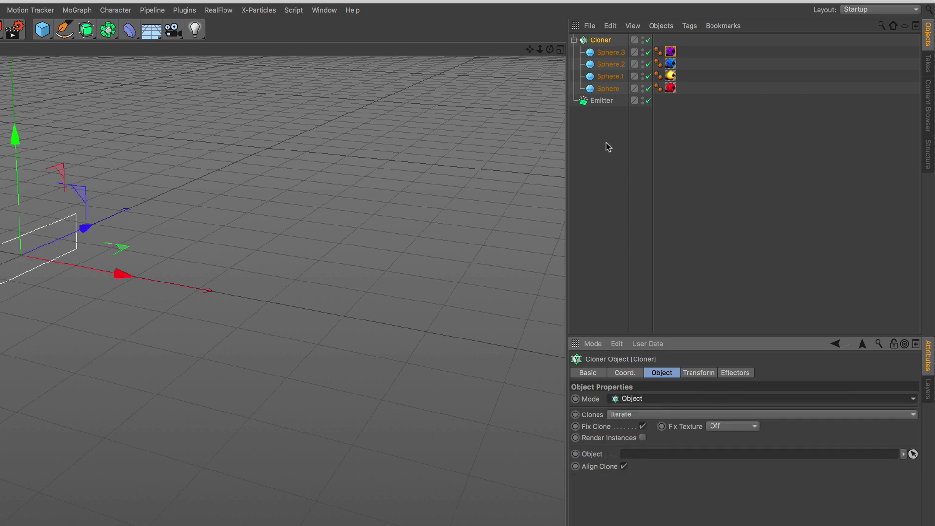
drag(604, 102, 655, 454)
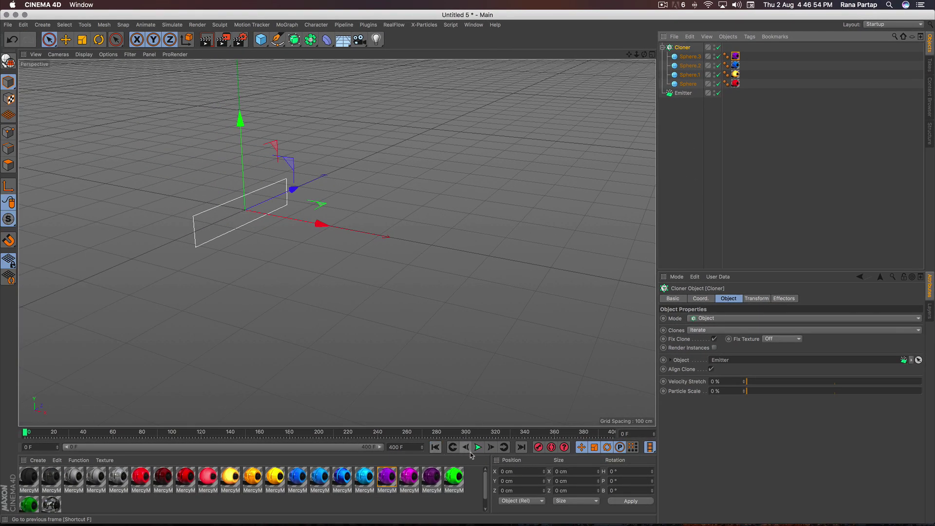
click(477, 447)
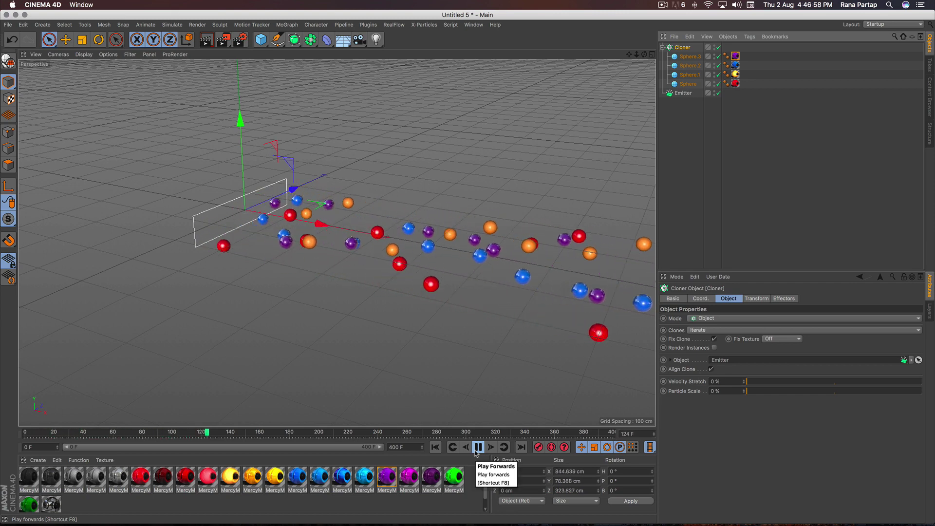
click(478, 448)
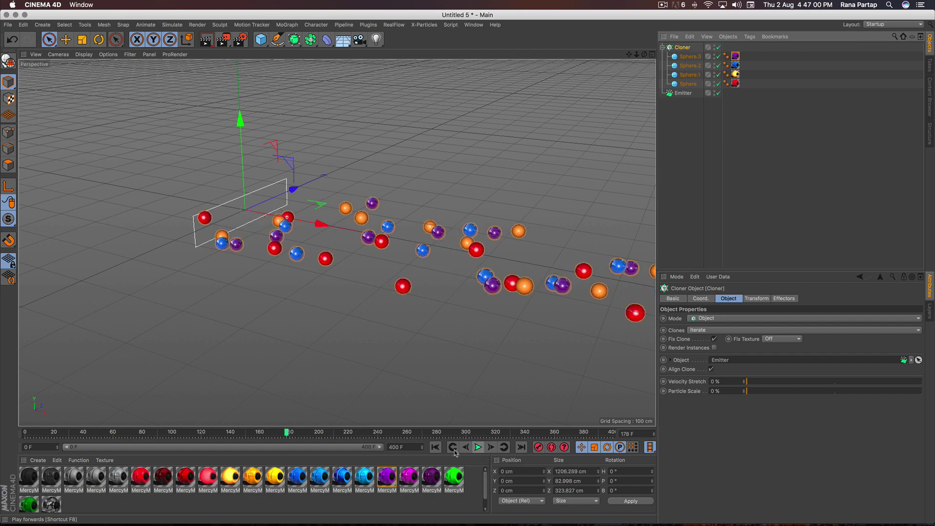
click(439, 448)
alt+drag(323, 184, 318, 221)
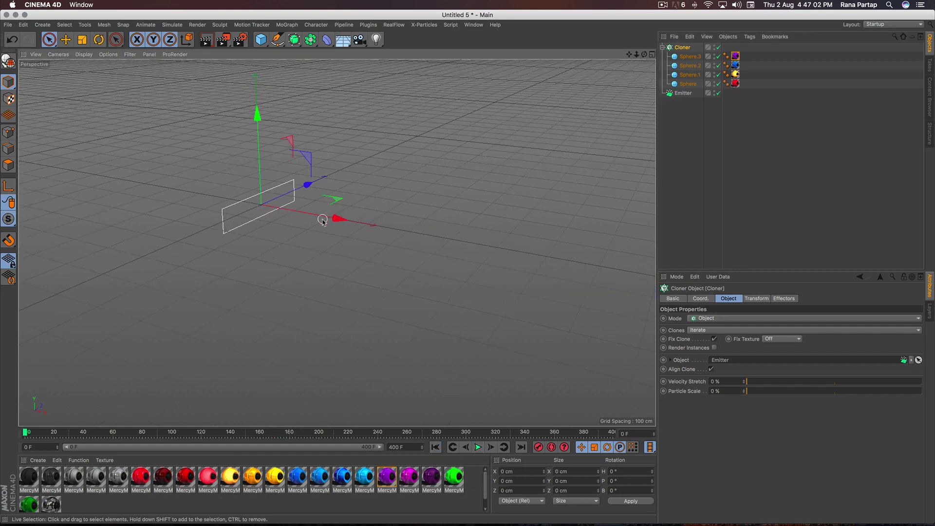
Add a Plane to the scene and zoom in on it
click(262, 39)
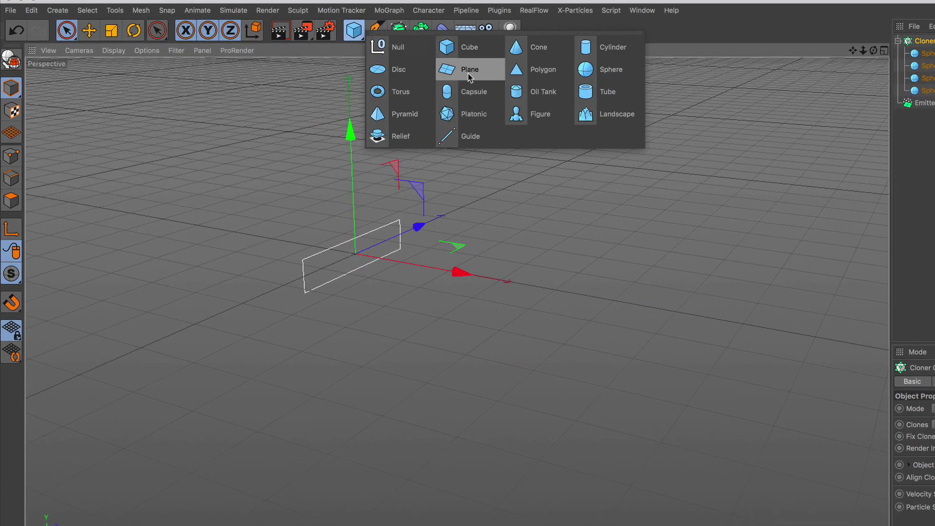
click(344, 70)
alt+drag(415, 254, 409, 239)
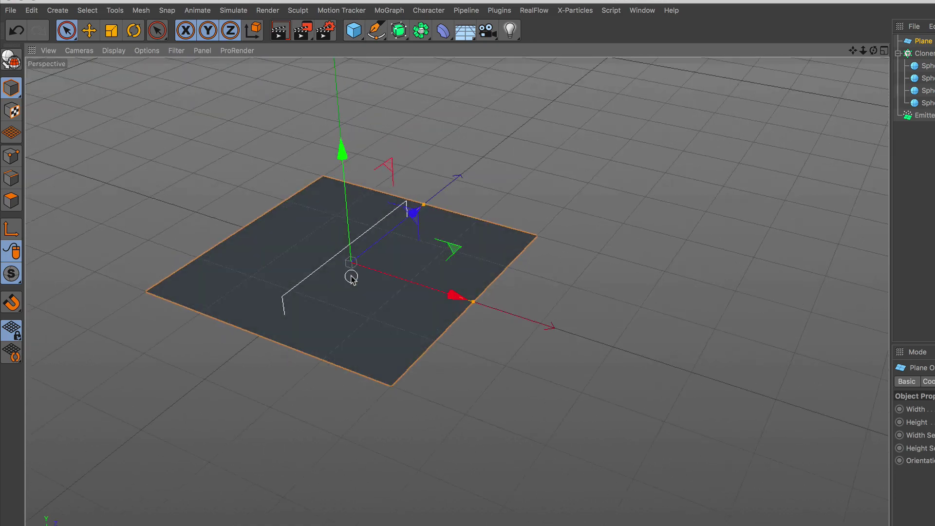
scroll(409, 239, up, 3)
scroll(409, 239, up, 3)
scroll(410, 239, up, 1)
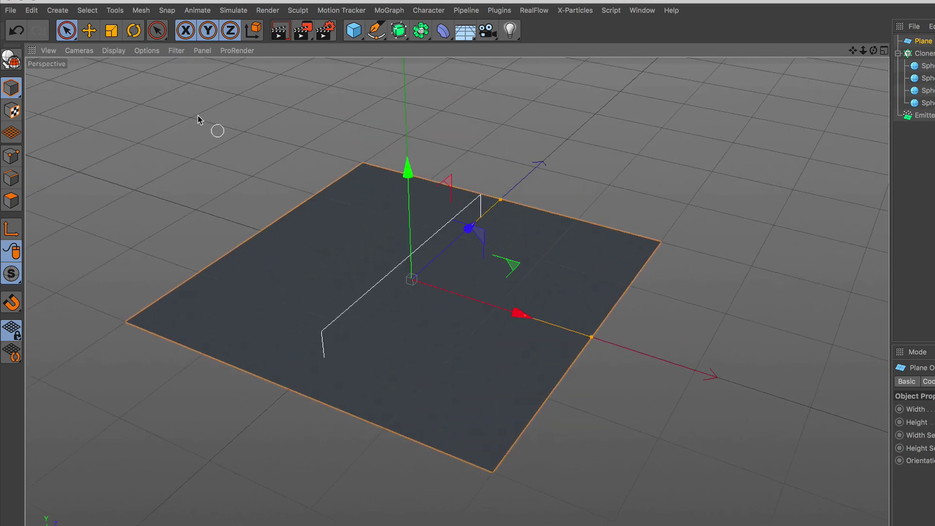
Show Gouraud Shading (Lines) and give the plane 30 width and 30 height segments
click(122, 54)
click(126, 80)
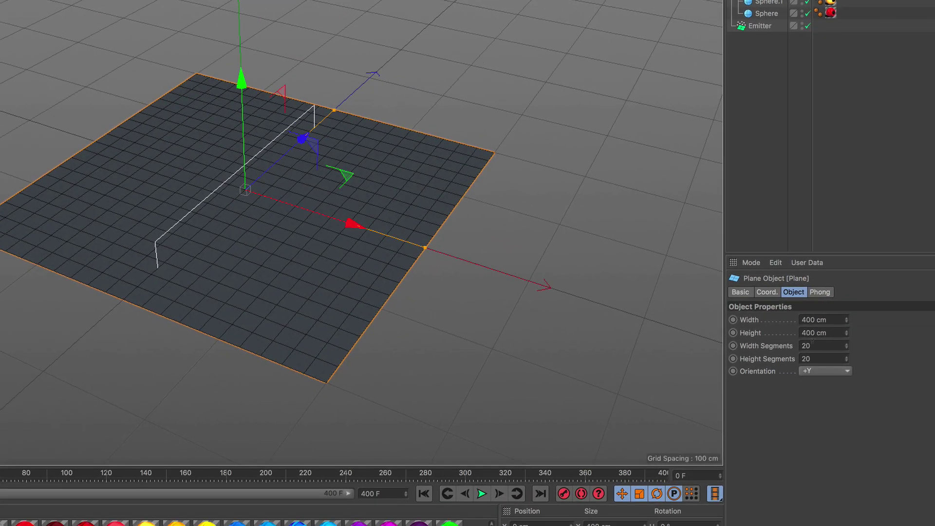
click(802, 346)
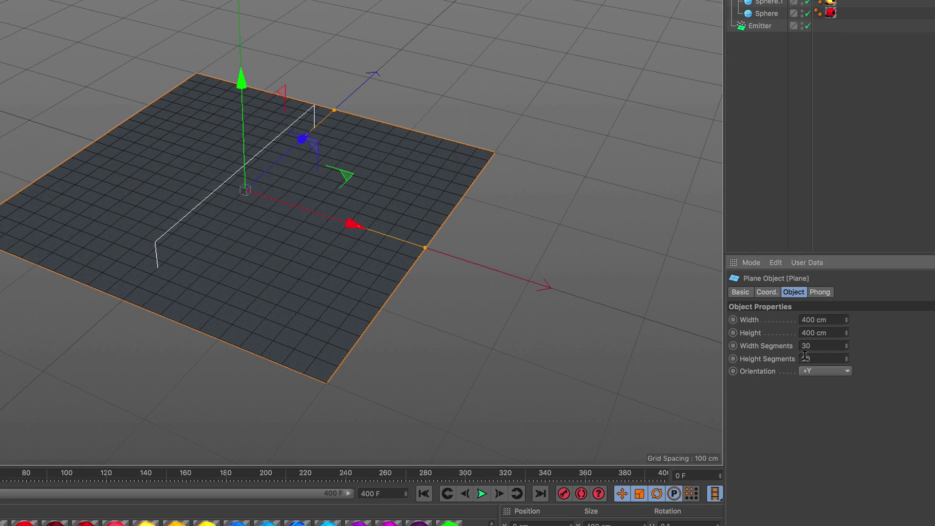
text(30)
key(Return)
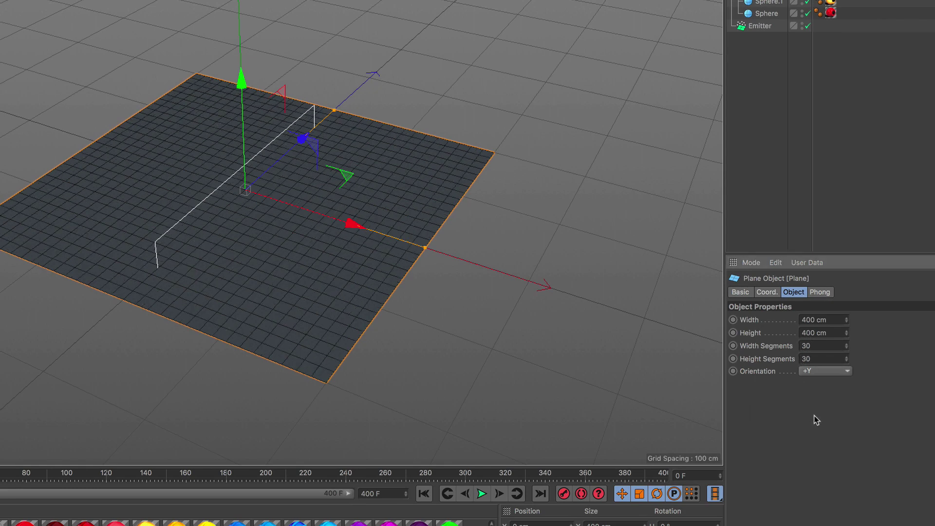
Add a Subdivision Surface and nest the Plane inside it
click(215, 31)
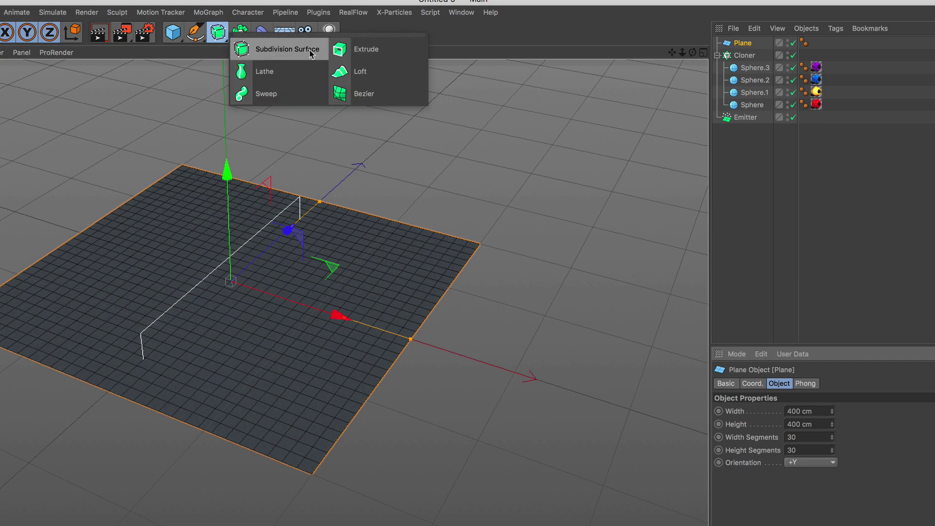
click(309, 50)
click(739, 57)
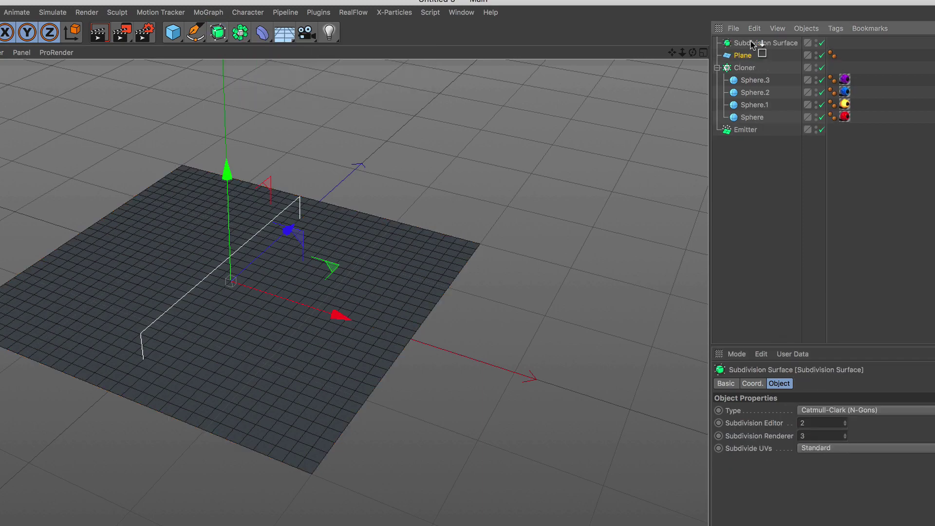
drag(752, 43, 753, 45)
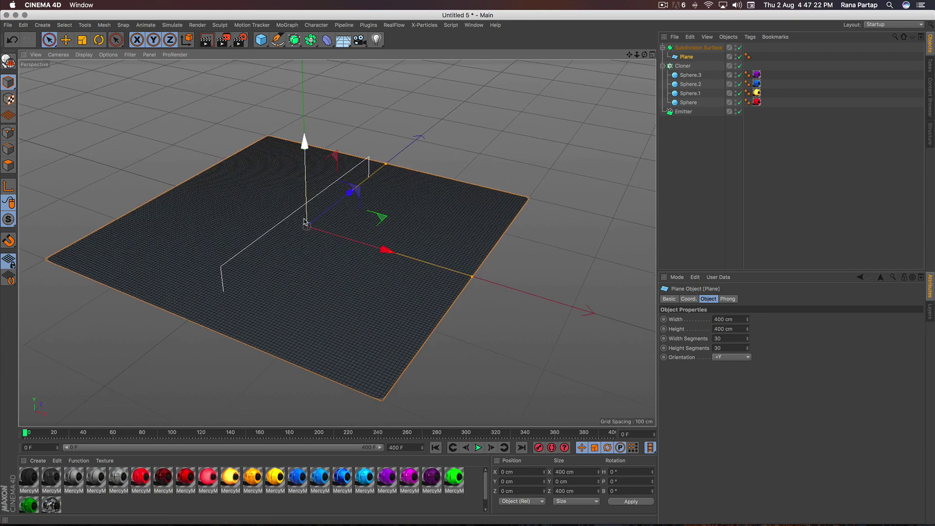
scroll(305, 222, up, 1)
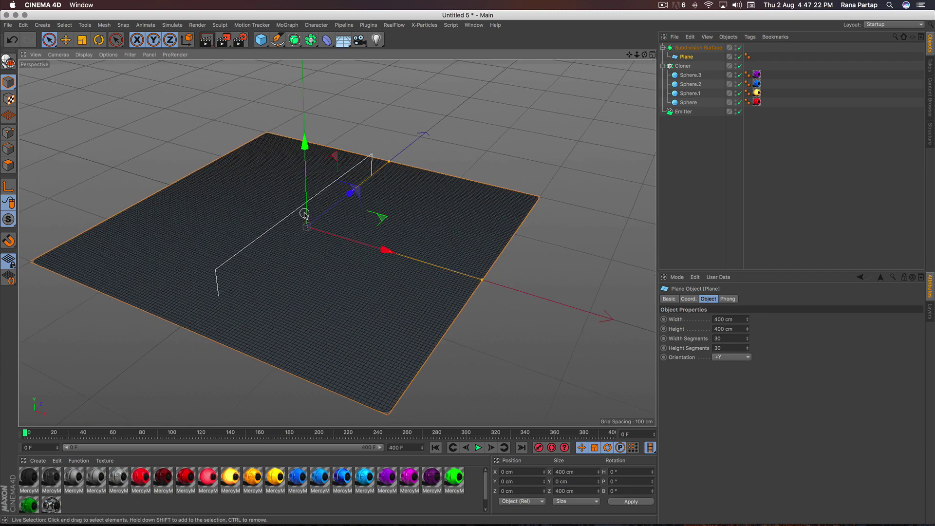
scroll(306, 216, down, 2)
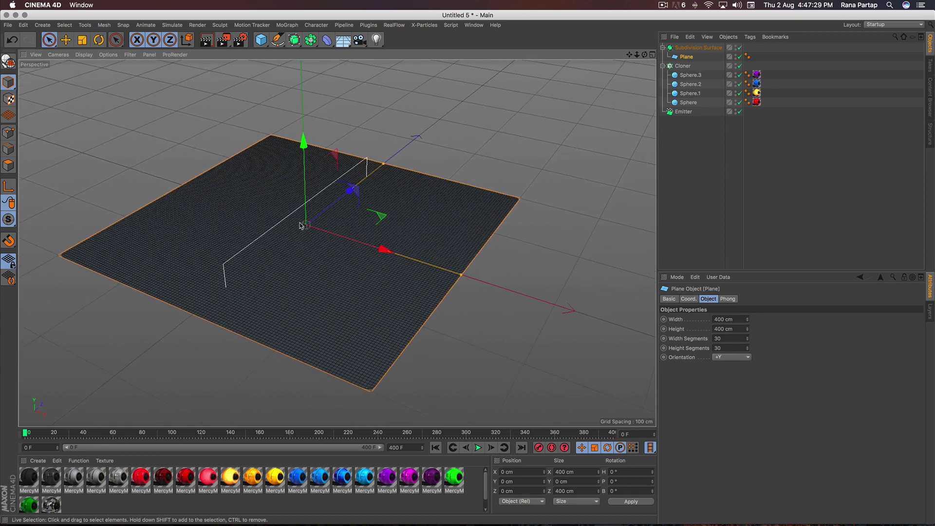
alt+drag(299, 224, 326, 234)
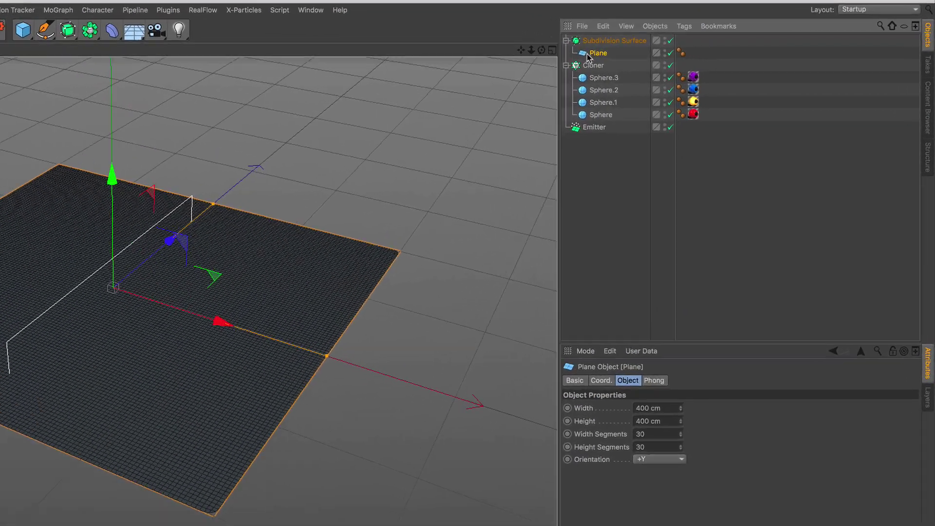
Tag the Plane and spheres as Rigid Bodies, set the Plane's Dynamic to Off, and play
click(753, 39)
mouse_move(712, 148)
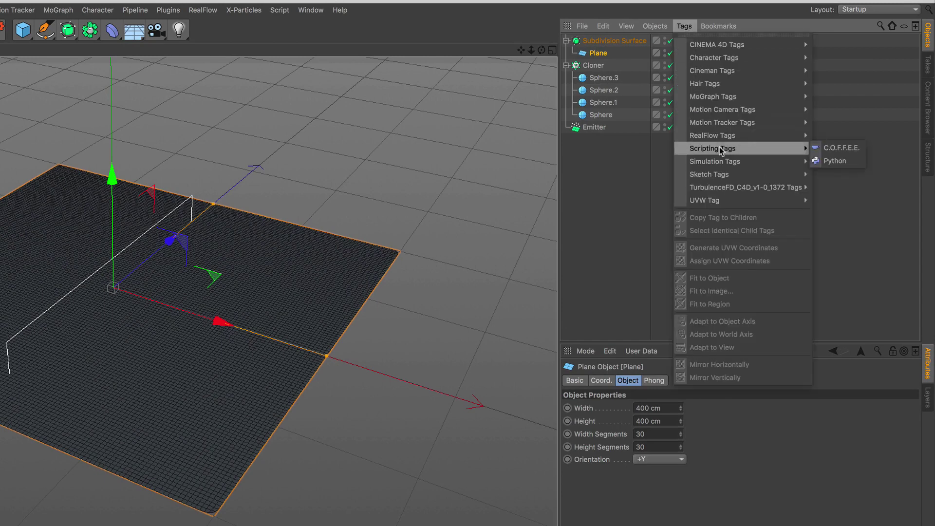
click(829, 159)
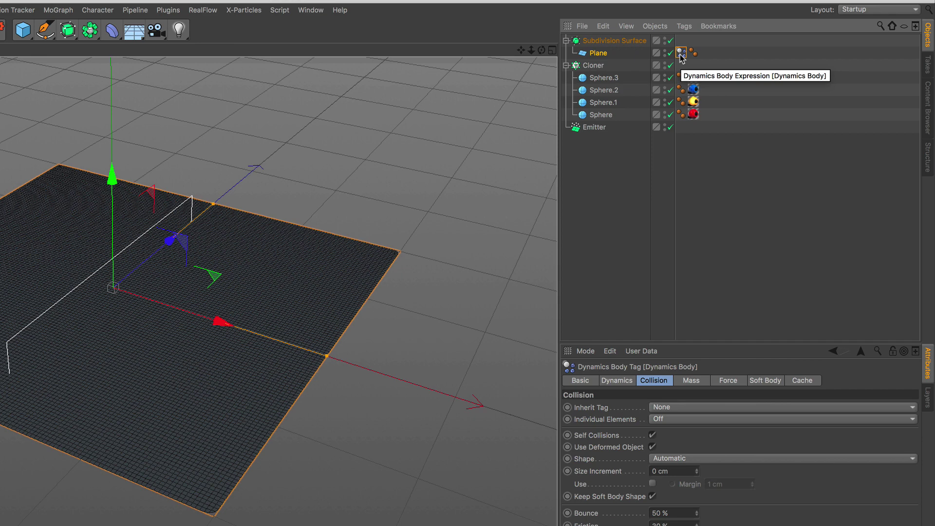
mouse_move(682, 54)
ctrl+mouse_down()
mouse_move(707, 78)
mouse_move(706, 115)
ctrl+mouse_up()
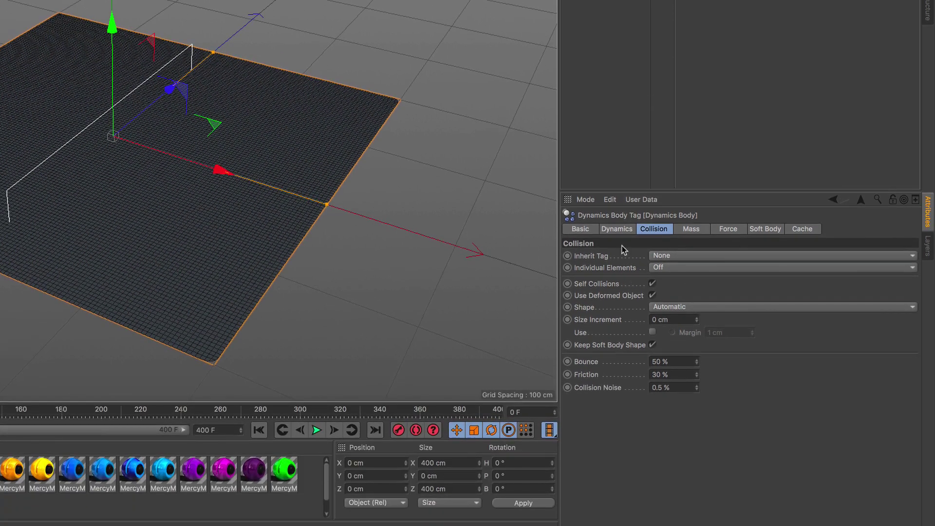
click(617, 230)
click(618, 267)
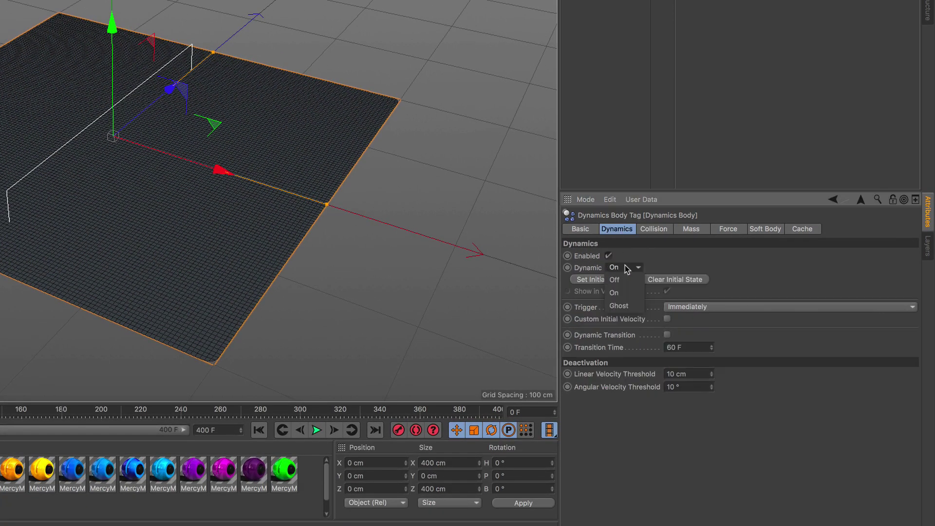
click(629, 281)
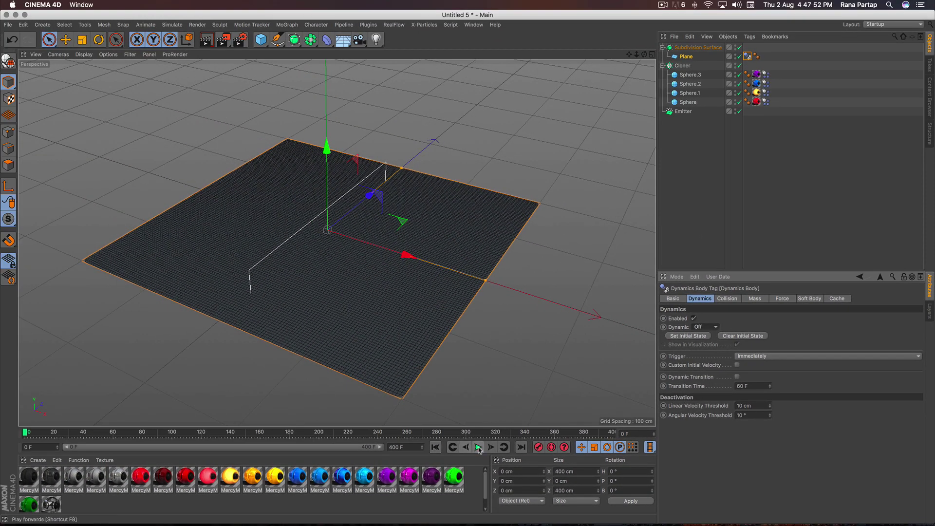
click(479, 448)
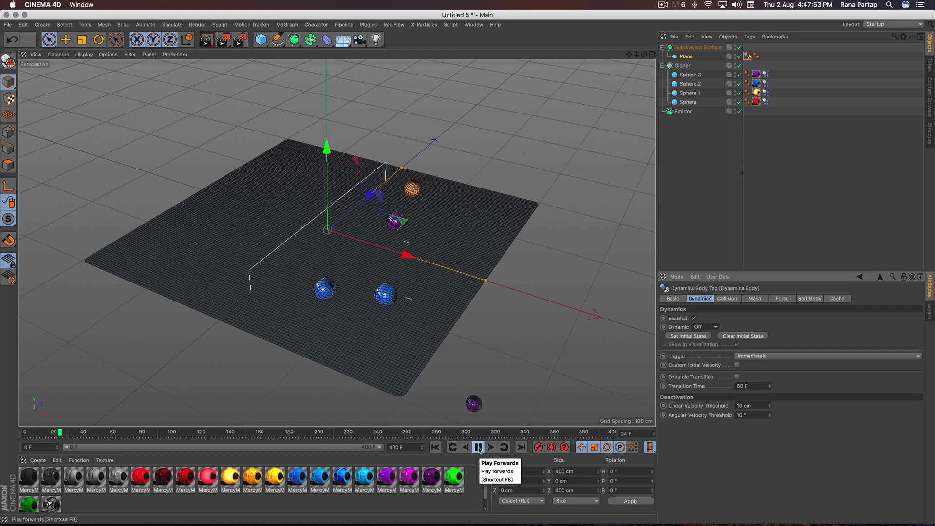
Move the particle emitter to the left and raise it above the floor
click(479, 448)
click(435, 447)
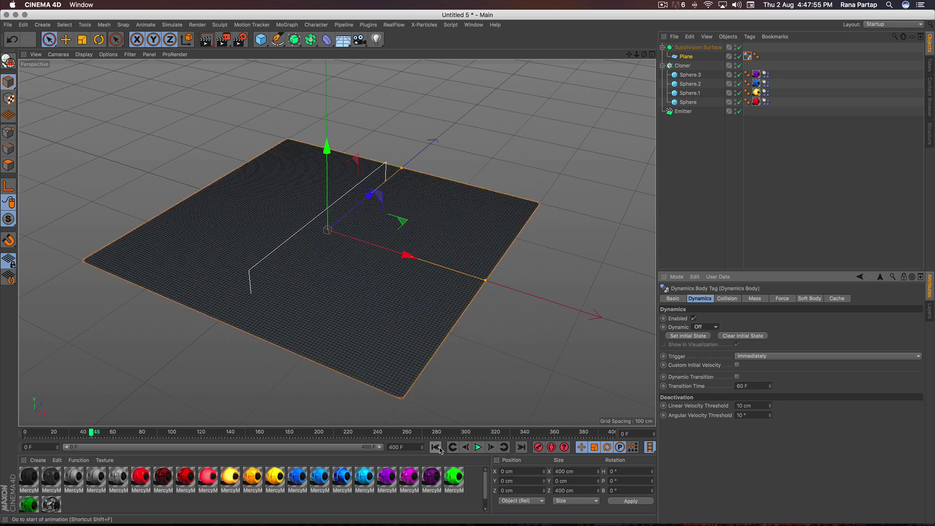
scroll(366, 264, down, 2)
scroll(366, 313, down, 2)
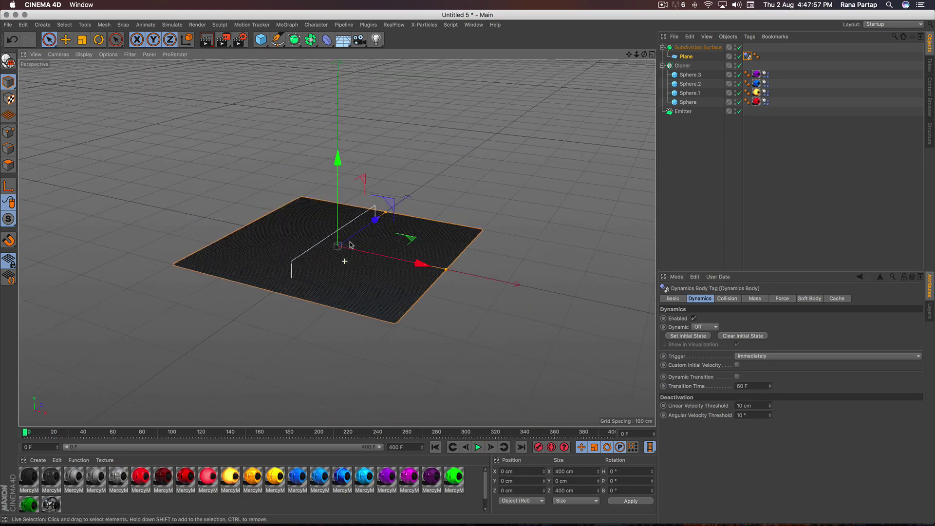
click(683, 111)
drag(414, 264, 316, 251)
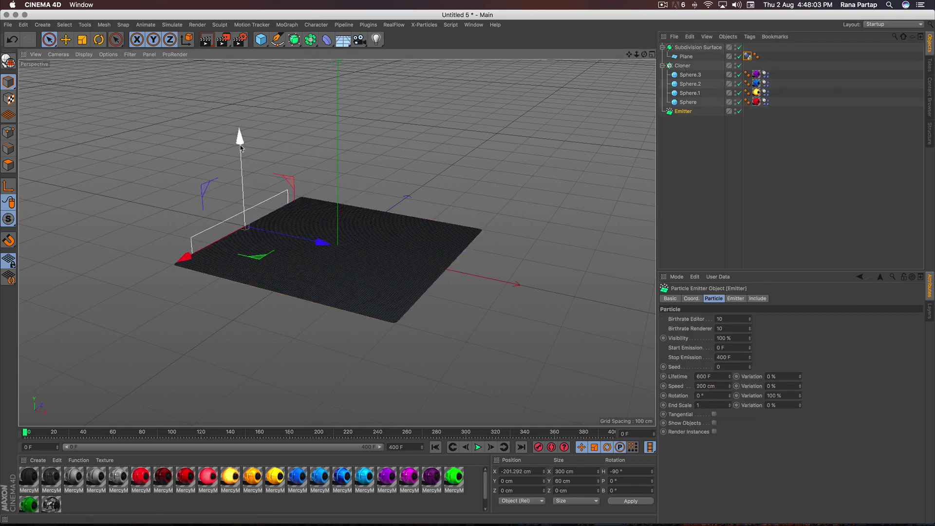
drag(240, 137, 244, 54)
scroll(272, 211, up, 2)
scroll(277, 194, up, 2)
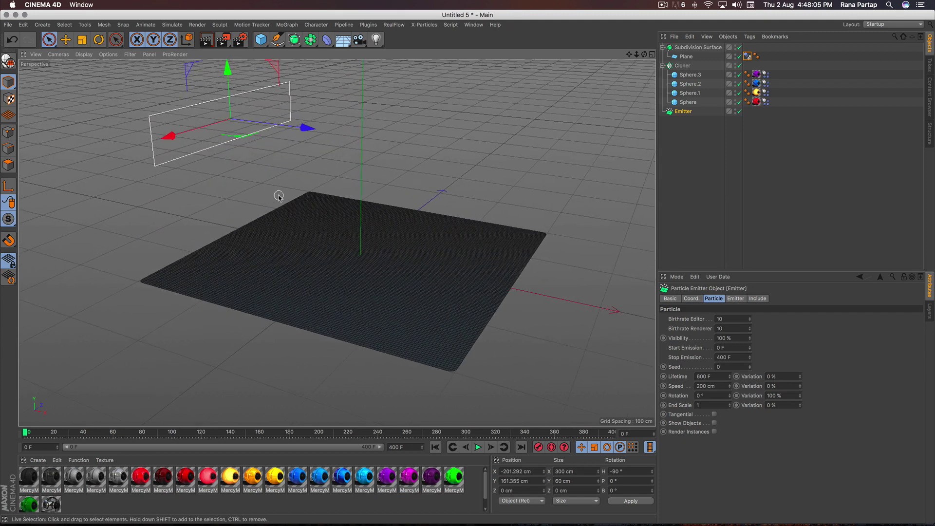
Preview the spheres landing on the plane up to frame 217, then add a Cube
click(478, 448)
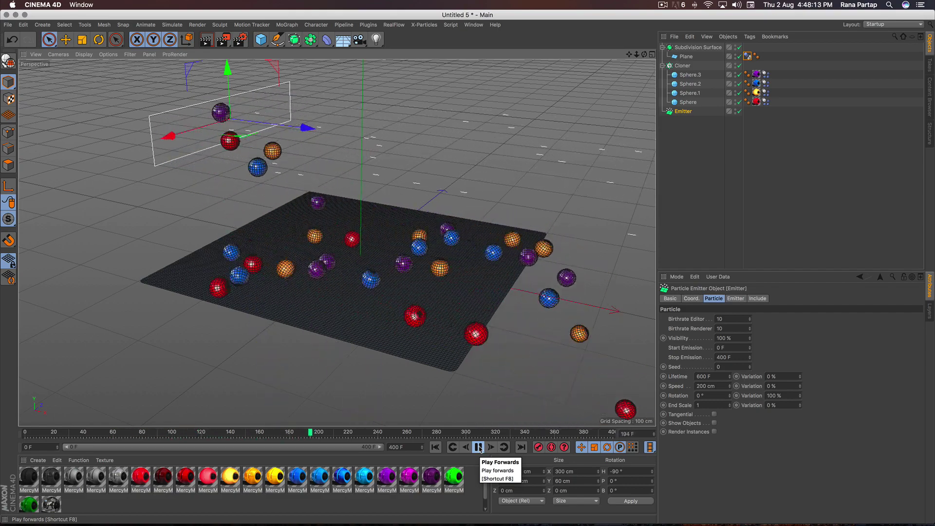
click(480, 449)
alt+drag(312, 254, 340, 268)
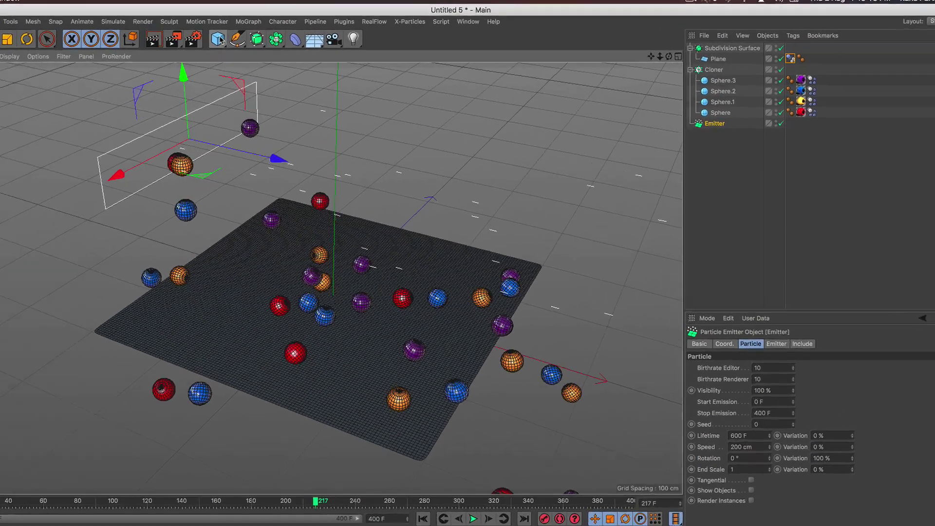
drag(261, 39, 339, 52)
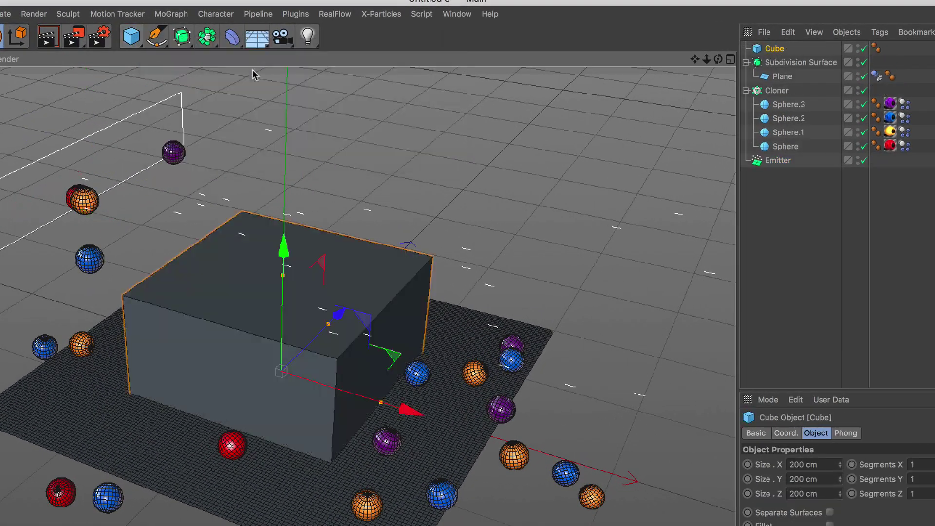
Resize the cube to a 400 × 76.6 × 400 cm slab and make it editable
mouse_move(263, 325)
alt+mouse_down()
mouse_move(347, 326)
mouse_move(451, 305)
alt+mouse_up()
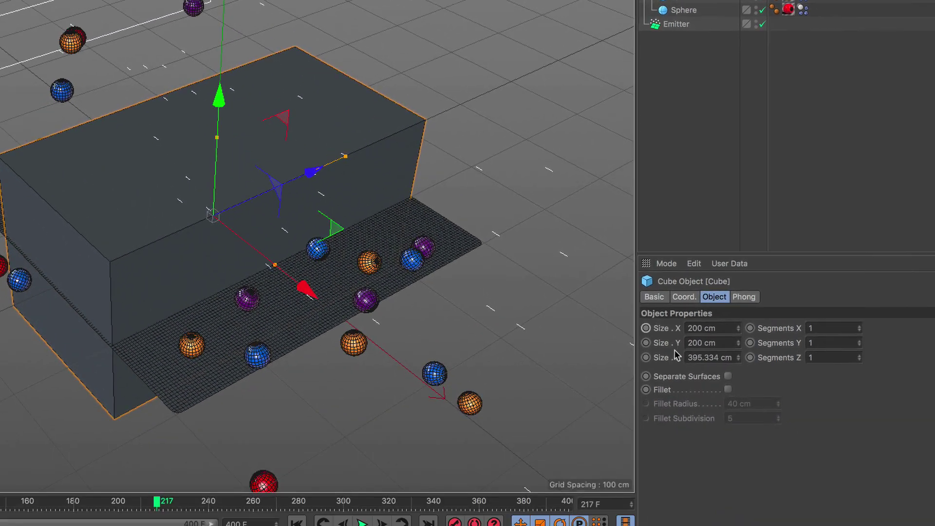
click(711, 357)
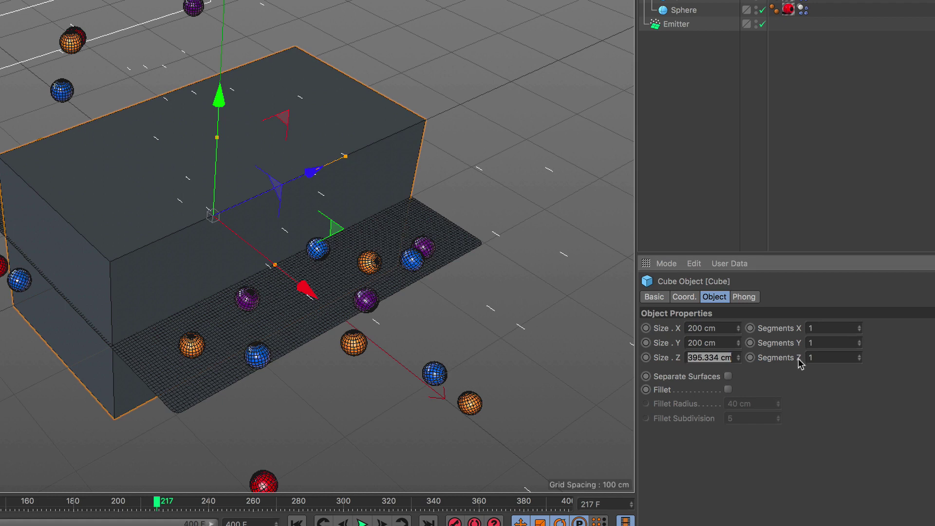
text(400)
key(Return)
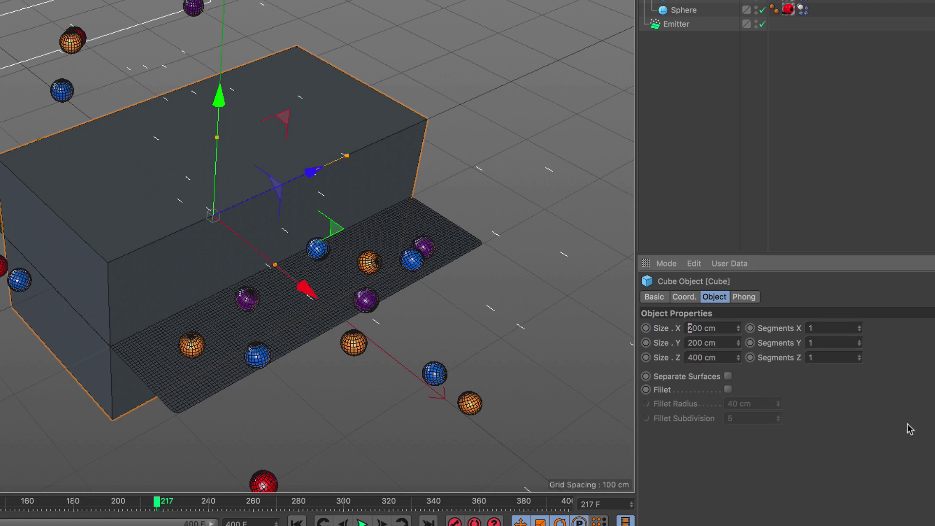
text(400)
key(Return)
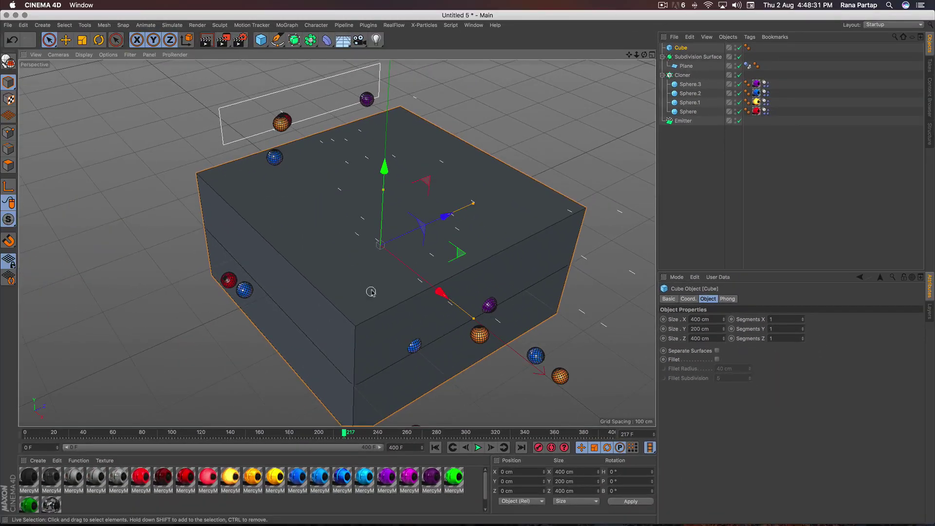
drag(366, 238, 374, 278)
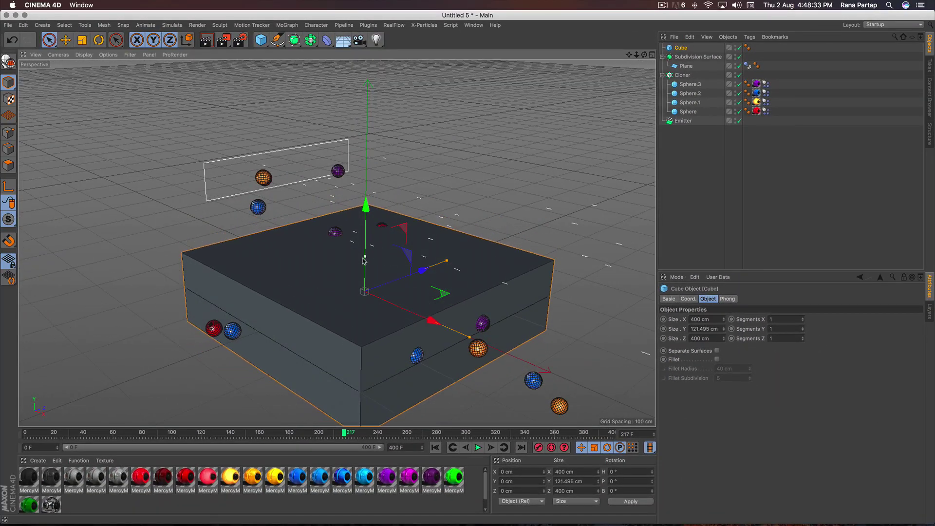
alt+middle_drag(374, 278, 379, 267)
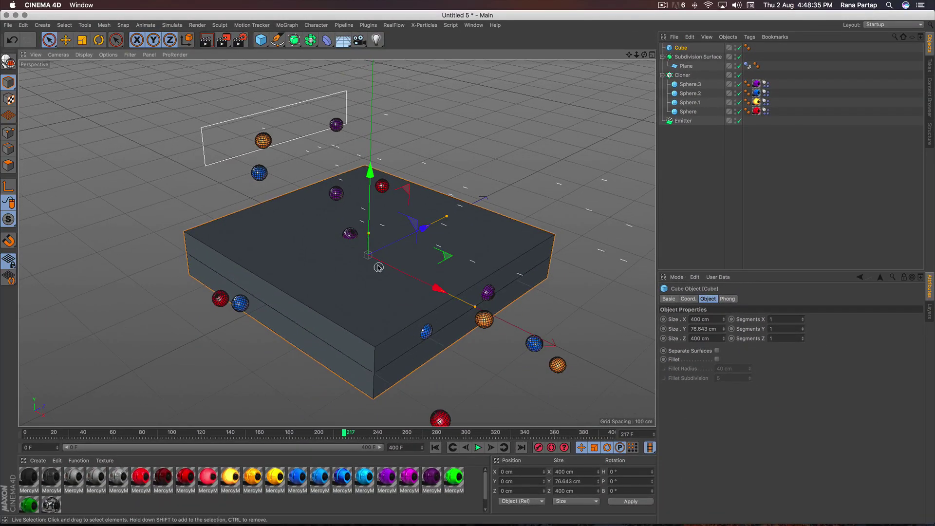
click(8, 62)
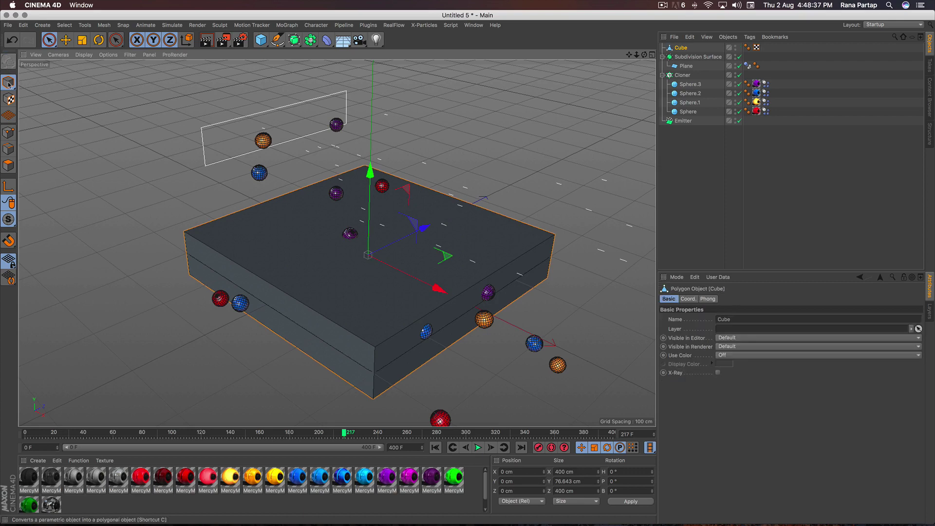
Delete the cube's top face so the box is open
click(8, 166)
click(427, 269)
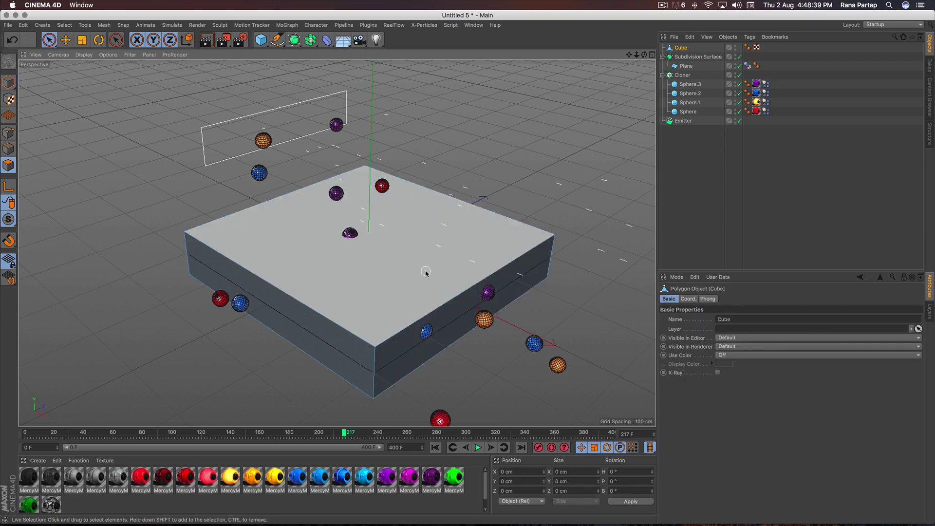
key(Delete)
click(8, 82)
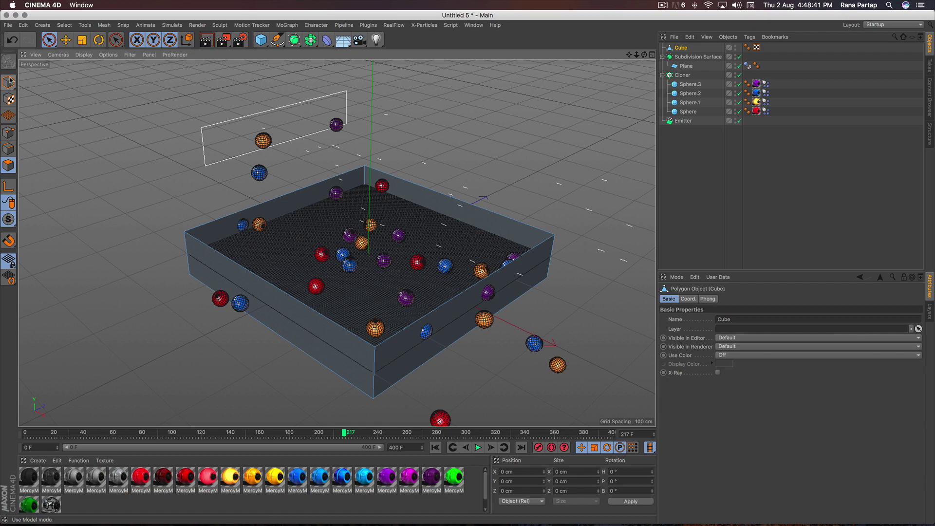
Wrap the cube in a Cloth Surface with 0 subdivisions and -9 cm thickness
click(49, 40)
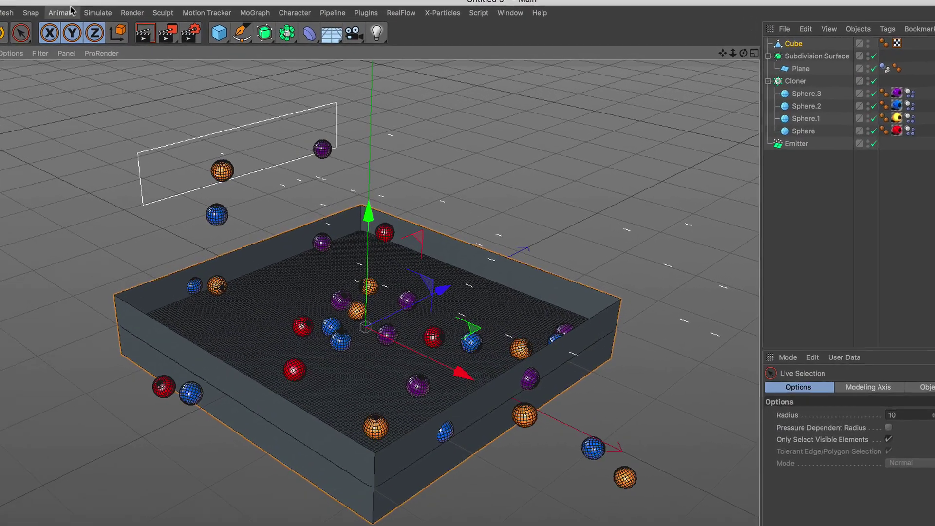
click(162, 25)
mouse_move(100, 29)
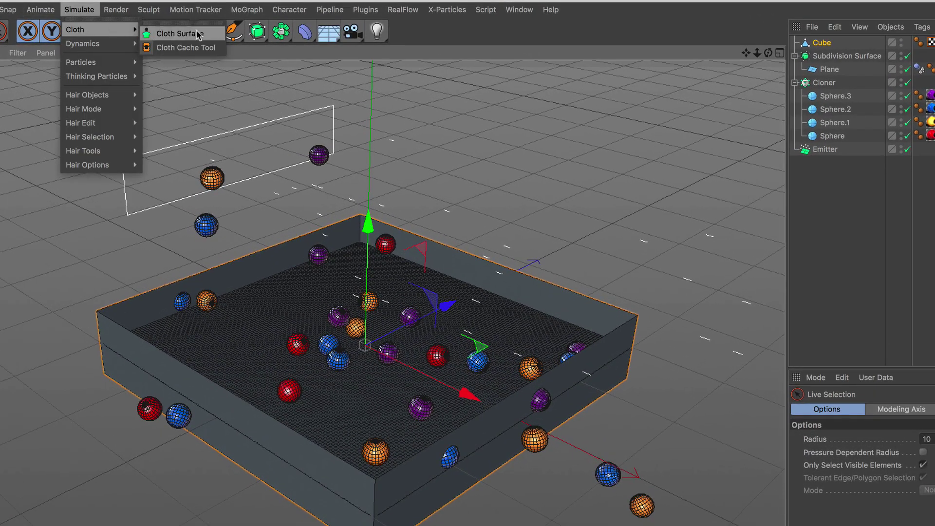
click(198, 34)
drag(822, 59, 831, 47)
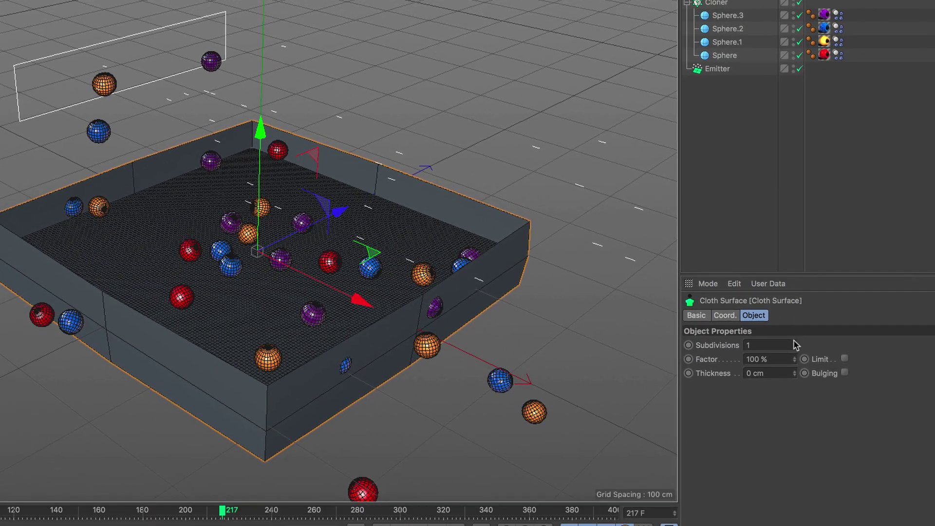
click(902, 441)
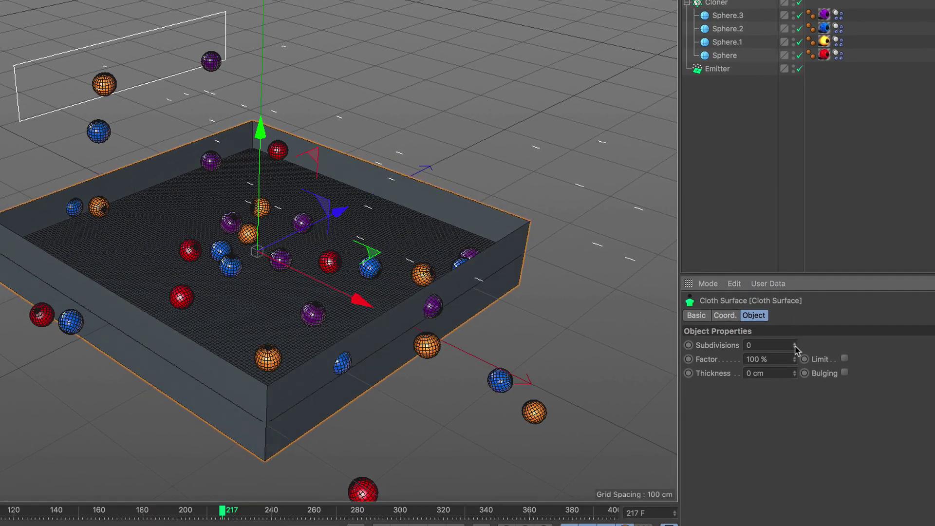
click(794, 376)
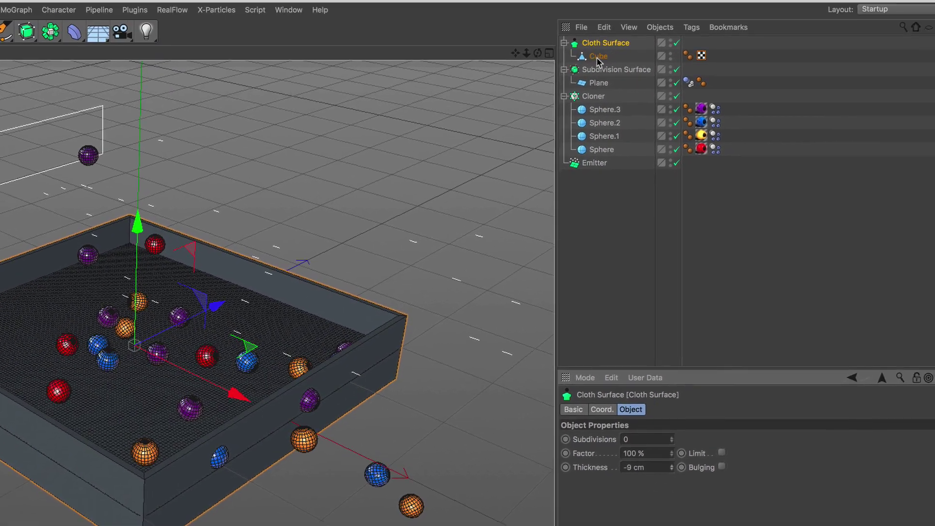
click(602, 56)
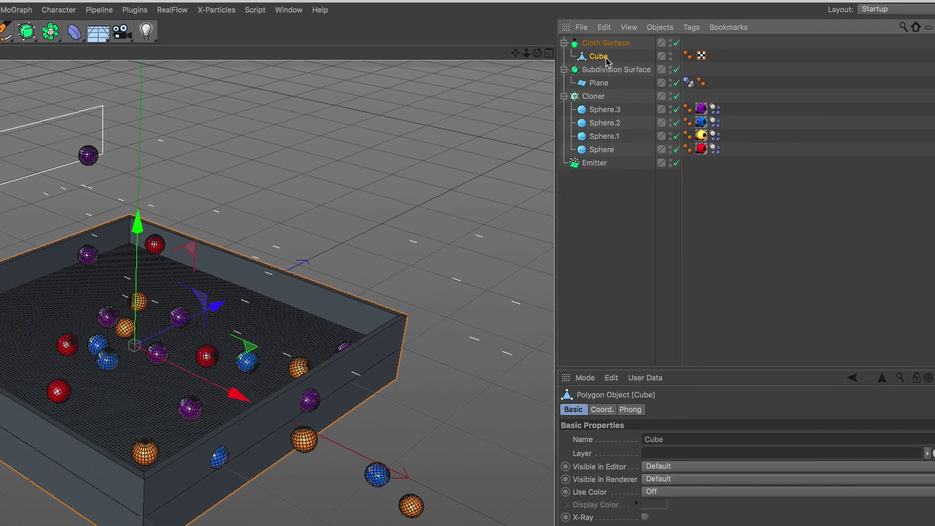
Tag the tray as a dynamics body with Dynamic Off and Static Mesh collision shape
click(697, 29)
mouse_move(725, 173)
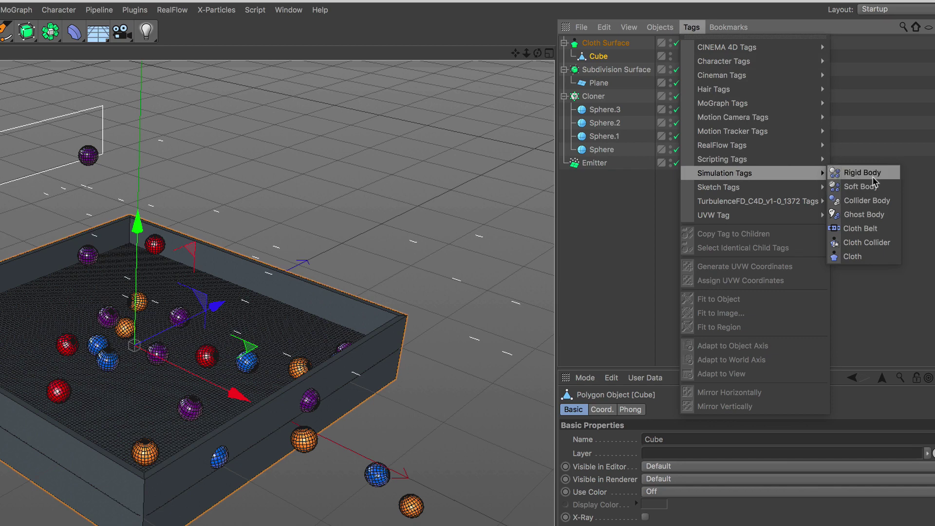
click(874, 179)
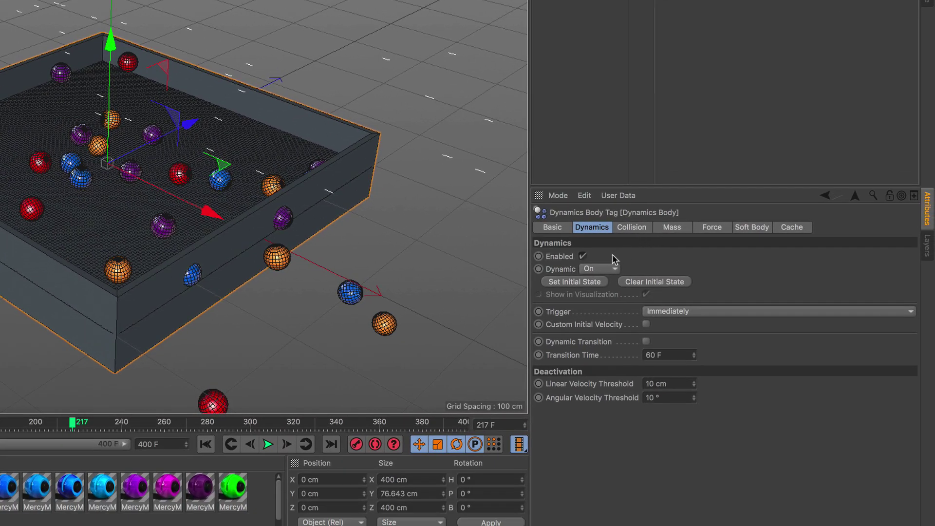
click(603, 269)
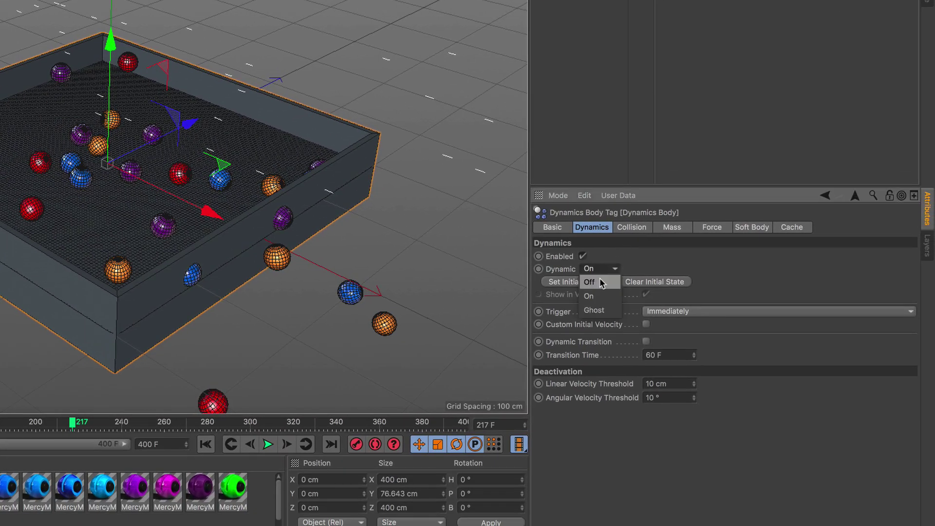
click(602, 283)
click(633, 227)
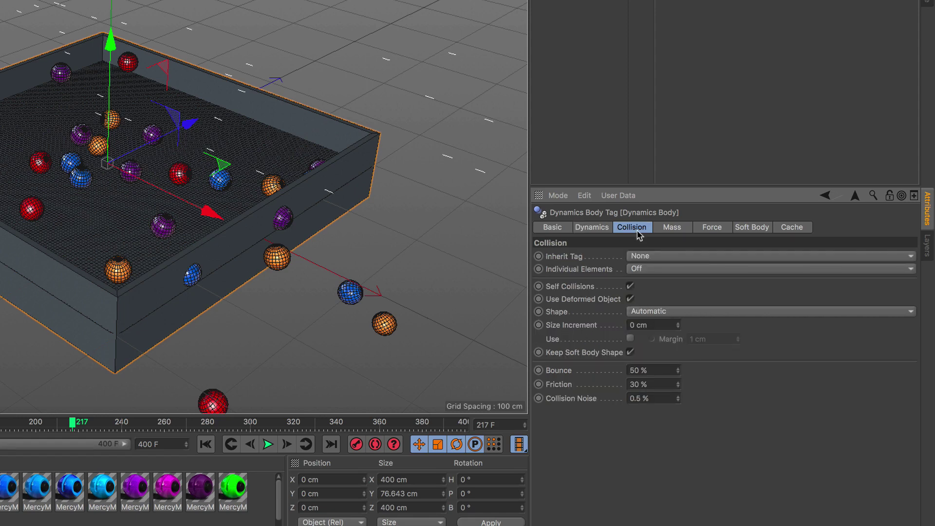
click(724, 314)
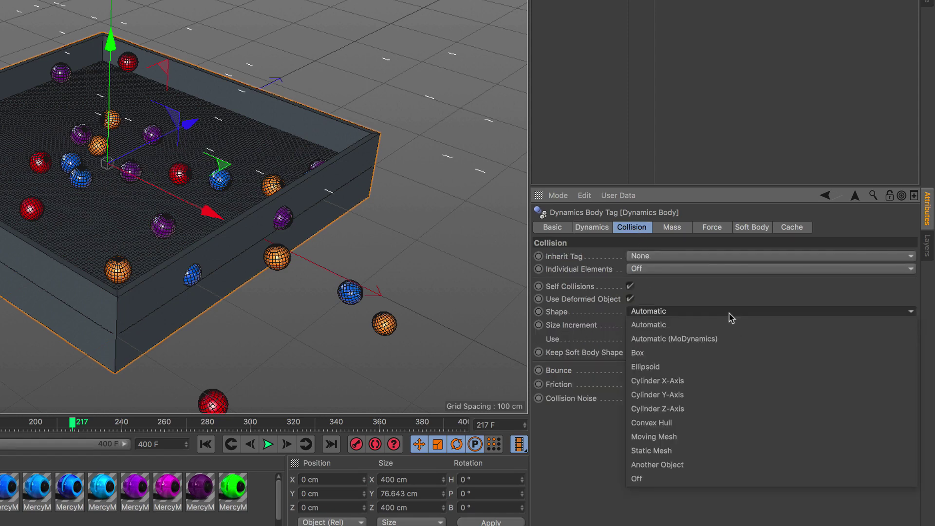
click(710, 448)
click(436, 447)
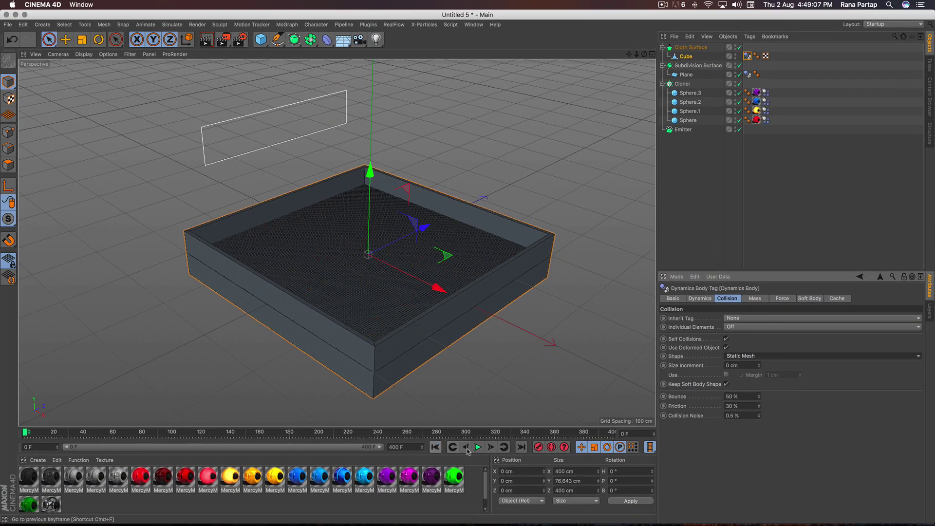
click(478, 447)
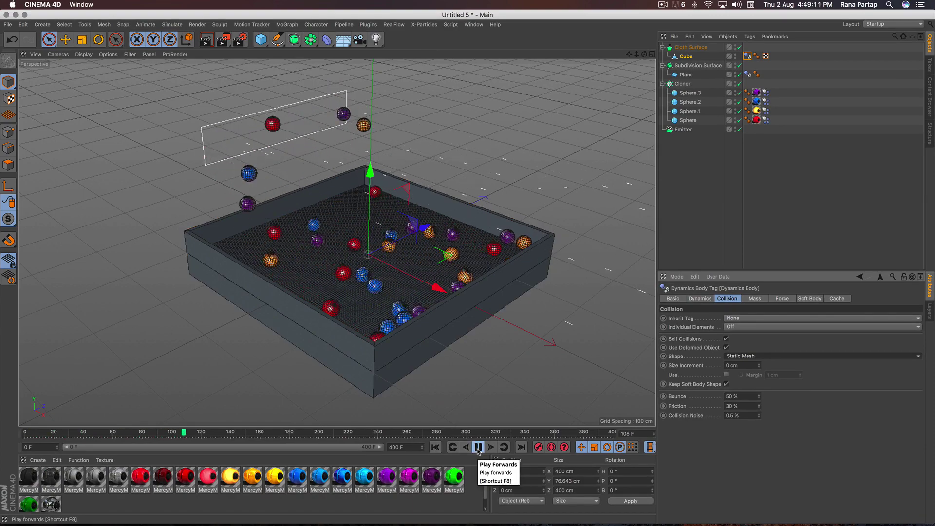
alt+drag(336, 283, 400, 287)
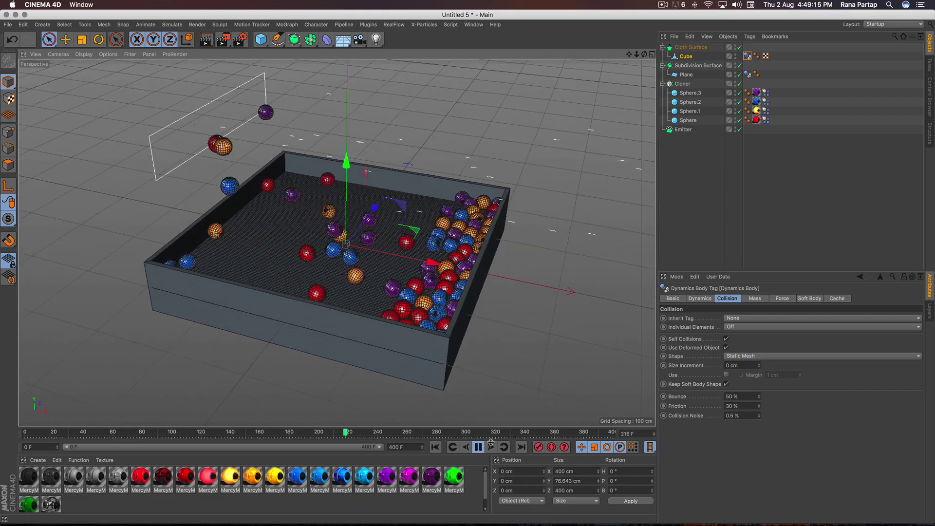
click(477, 449)
alt+drag(365, 251, 368, 230)
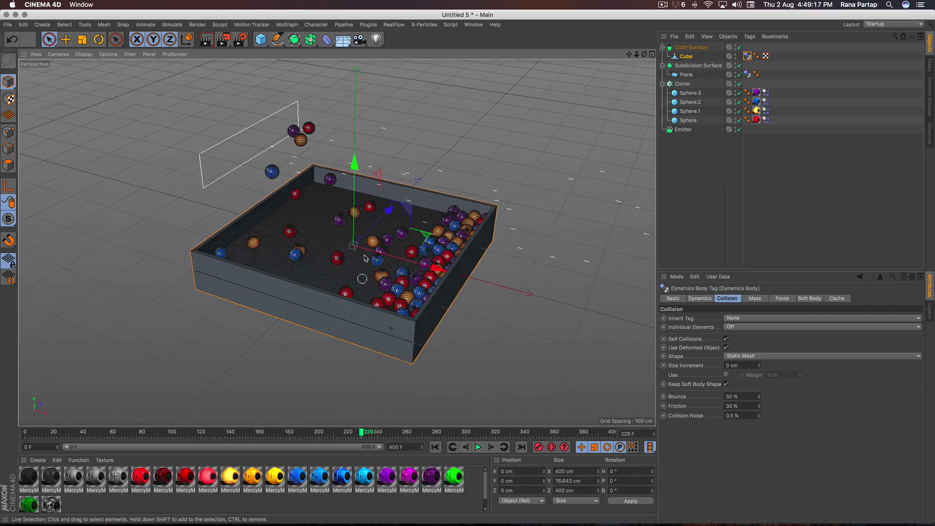
scroll(360, 249, down, 2)
scroll(358, 254, down, 1)
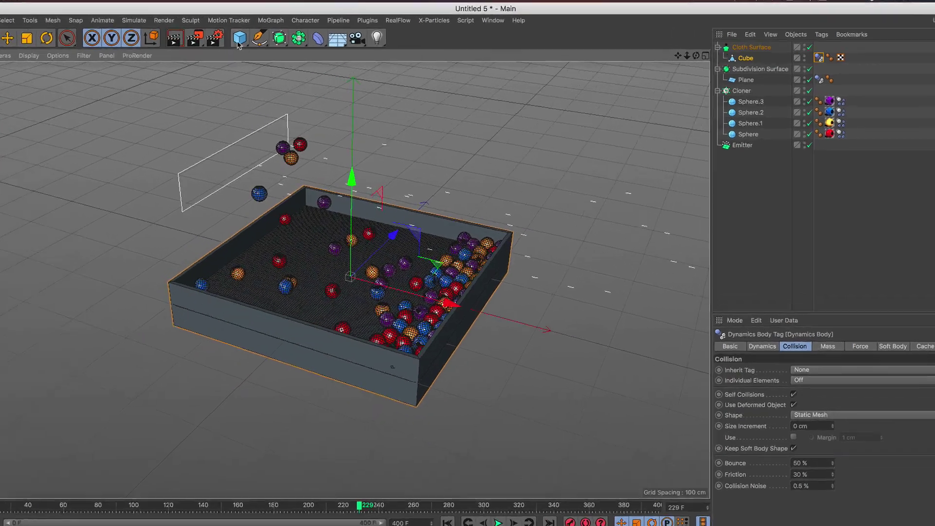
Add a cube sized about 67 × 200 × 400 cm as a divider wall in the tray
click(261, 38)
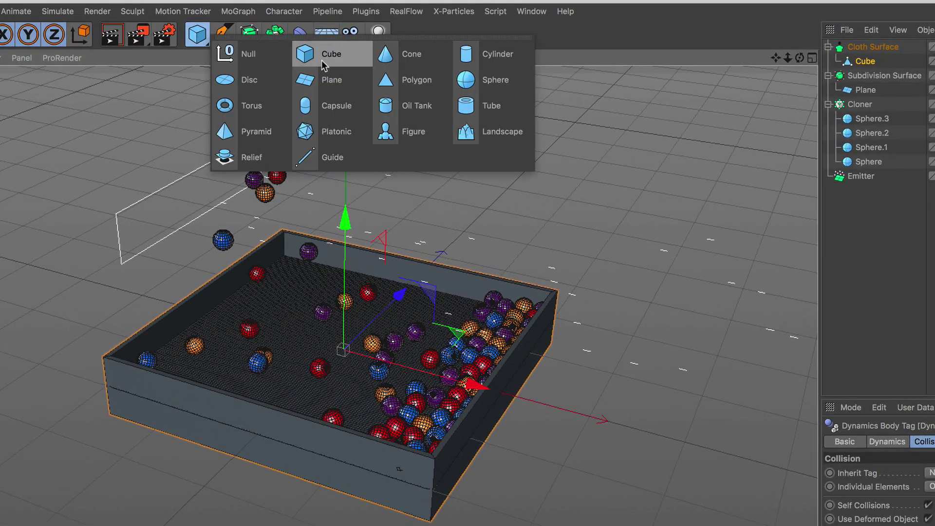
click(335, 51)
scroll(312, 283, down, 2)
mouse_move(334, 299)
alt+mouse_down()
mouse_move(251, 327)
mouse_move(327, 317)
alt+mouse_up()
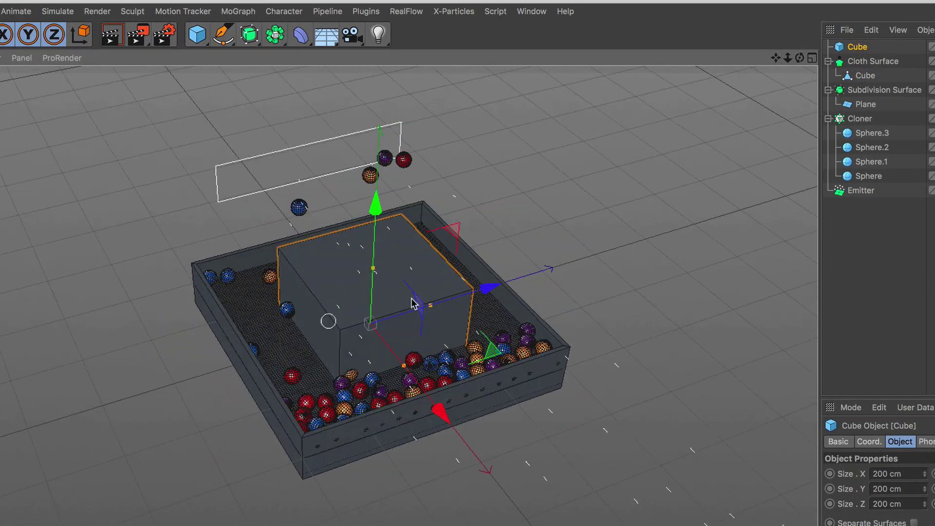
scroll(370, 272, up, 4)
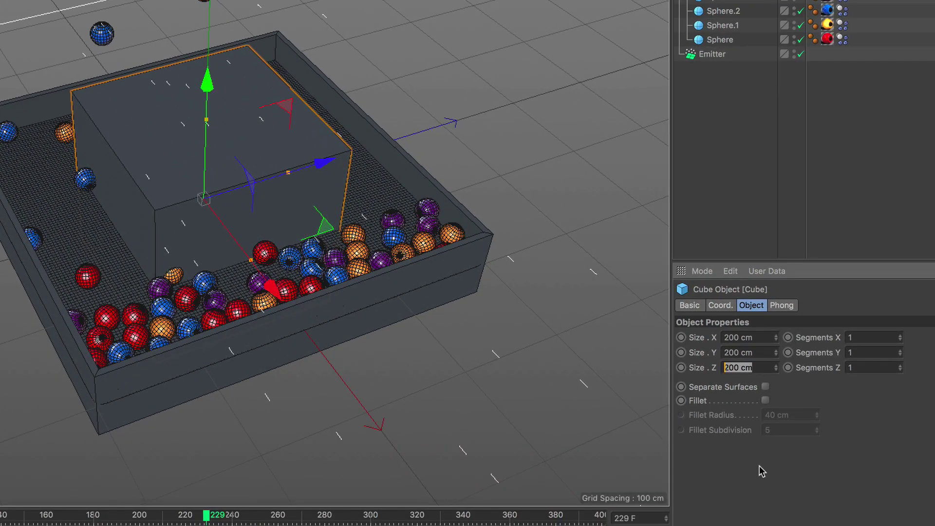
text(400)
key(Return)
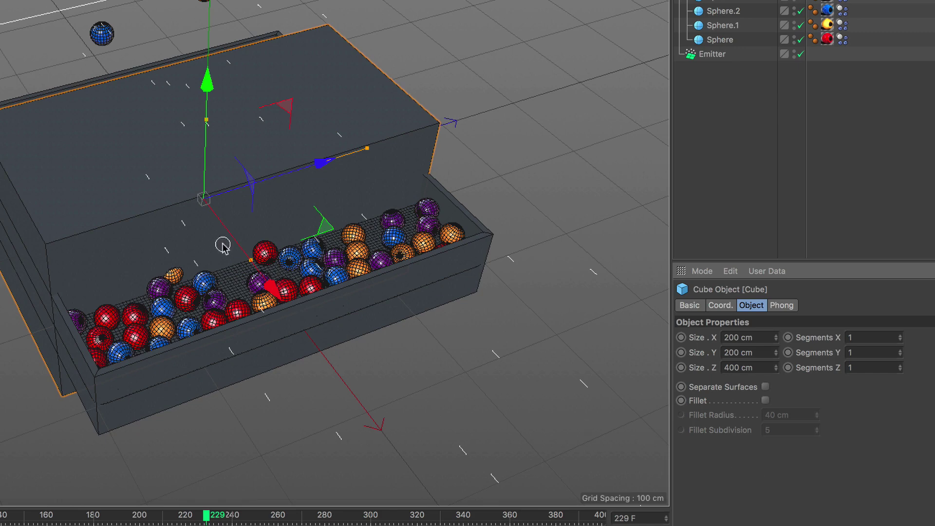
mouse_move(217, 243)
alt+mouse_down()
mouse_move(384, 265)
mouse_move(341, 261)
alt+mouse_up()
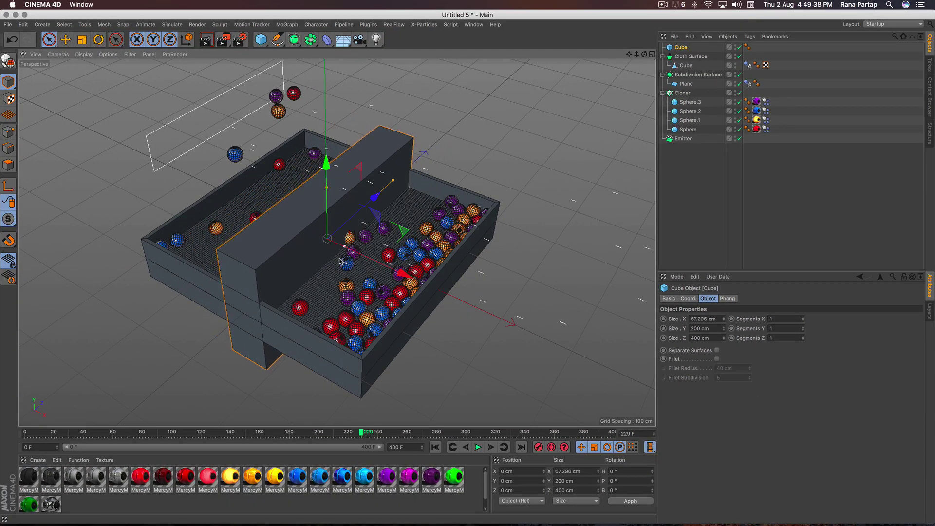
Raise the cube to Y 140.7 cm, give it 4 height segments, and make it editable
alt+drag(315, 248, 325, 98)
alt+drag(305, 178, 312, 146)
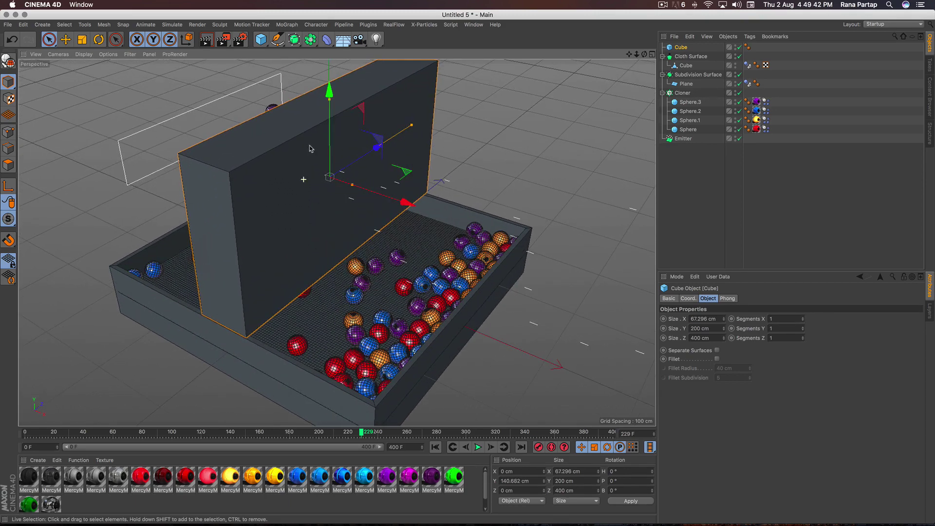
click(803, 327)
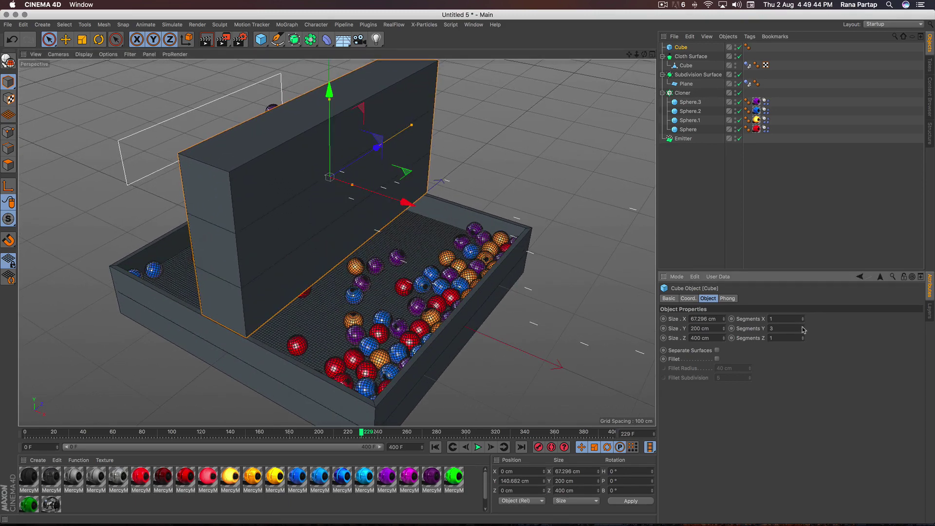
click(803, 327)
mouse_move(359, 241)
alt+mouse_down()
mouse_move(355, 214)
mouse_move(324, 211)
alt+mouse_up()
click(8, 61)
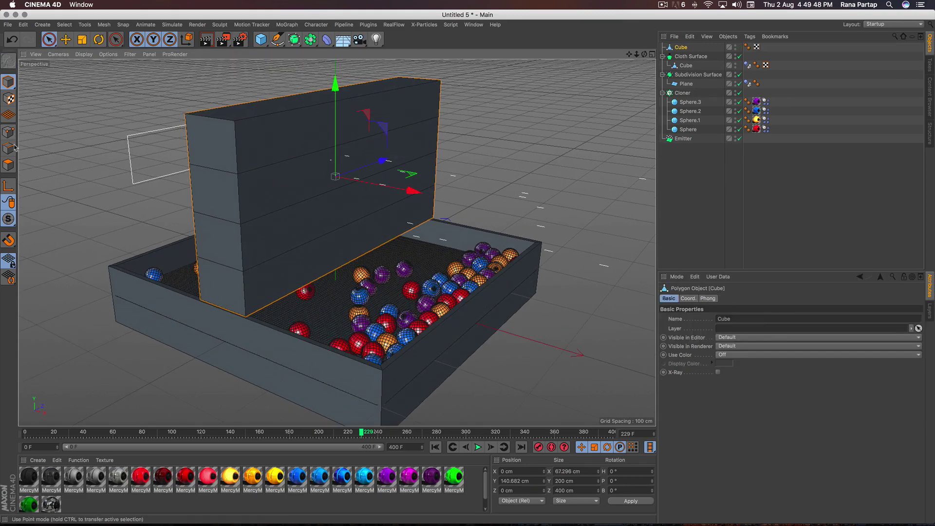
Extrude the cube's bottom face strip about 157 cm outward into an L-shaped ramp
click(333, 245)
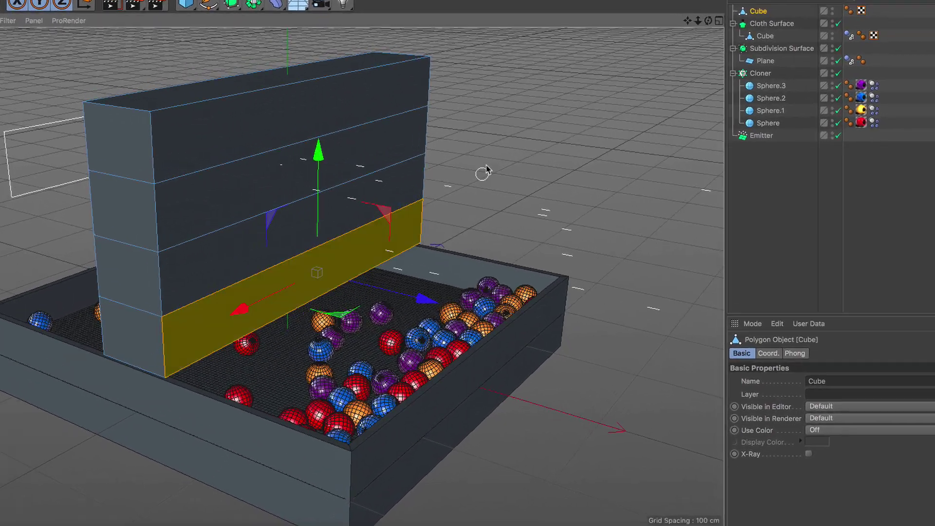
right_click(482, 161)
click(517, 373)
drag(556, 236, 632, 240)
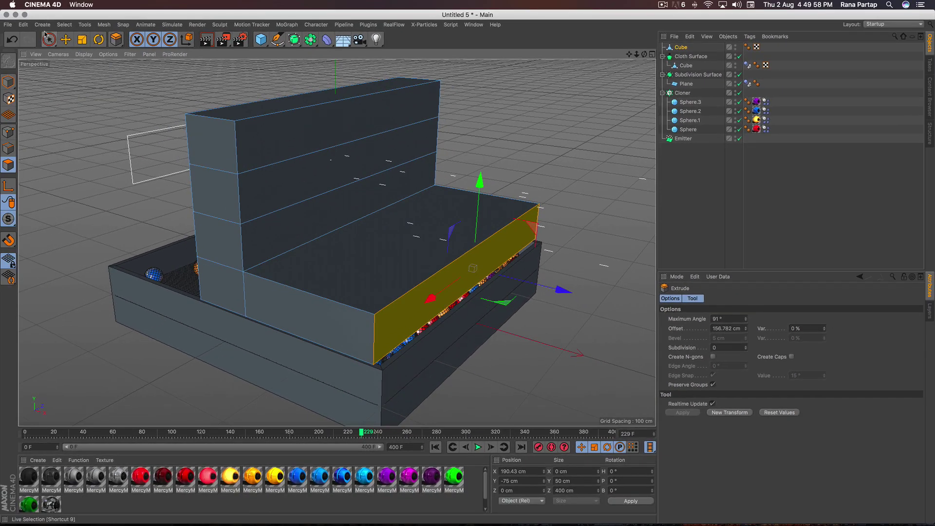
click(49, 40)
click(575, 162)
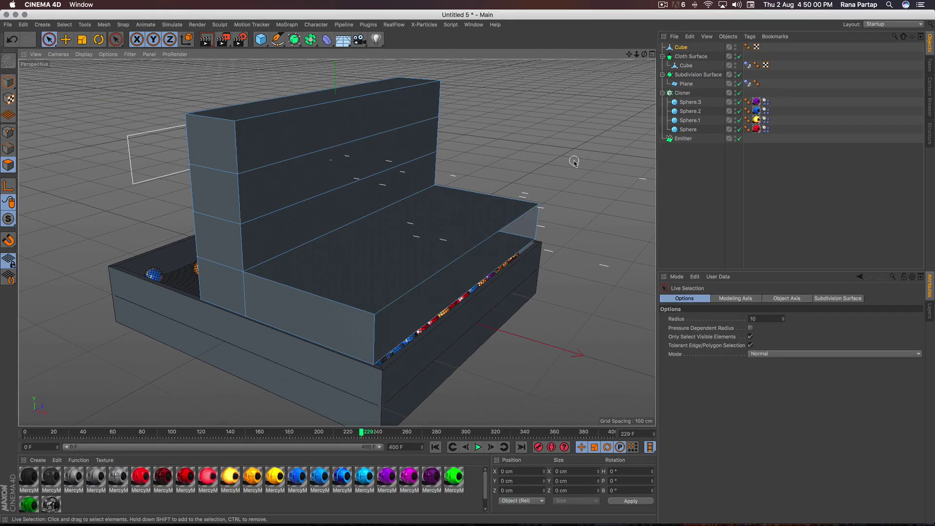
click(9, 84)
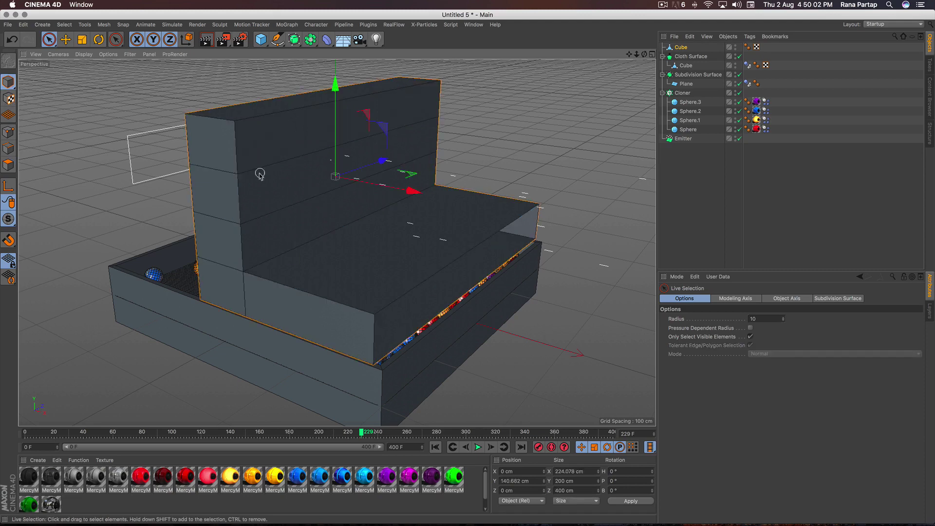
alt+drag(264, 176, 261, 193)
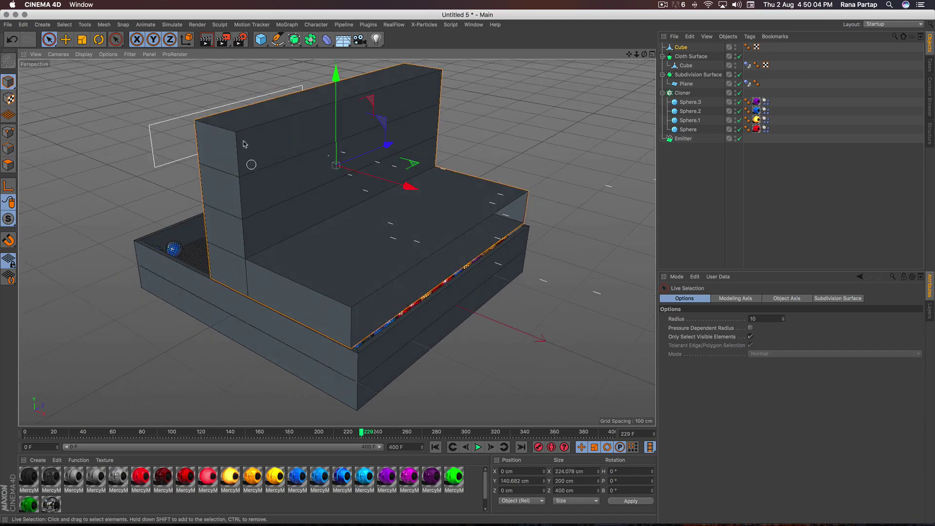
click(172, 24)
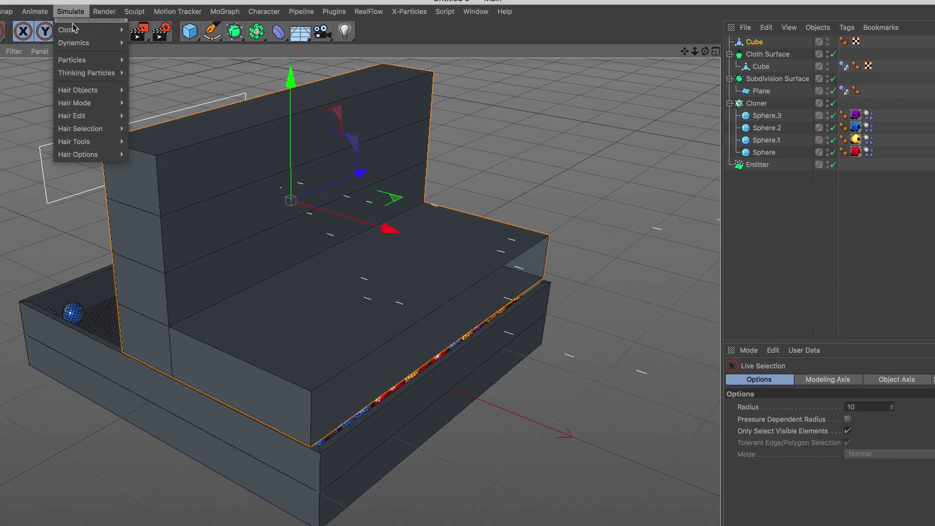
Put the ramp in a Cloth Surface (0 subdivisions, -3 cm thick) and move it to X -380.8 cm
click(168, 34)
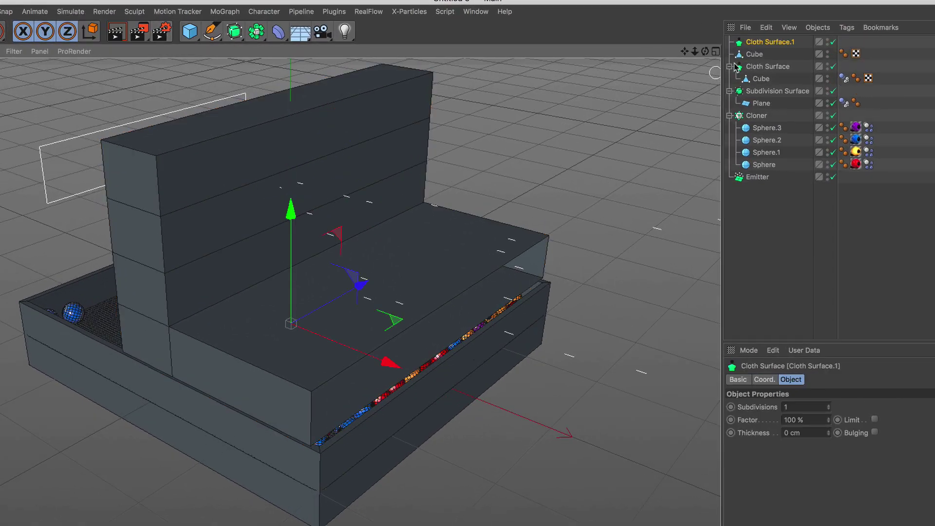
click(755, 55)
drag(766, 44, 769, 42)
click(770, 42)
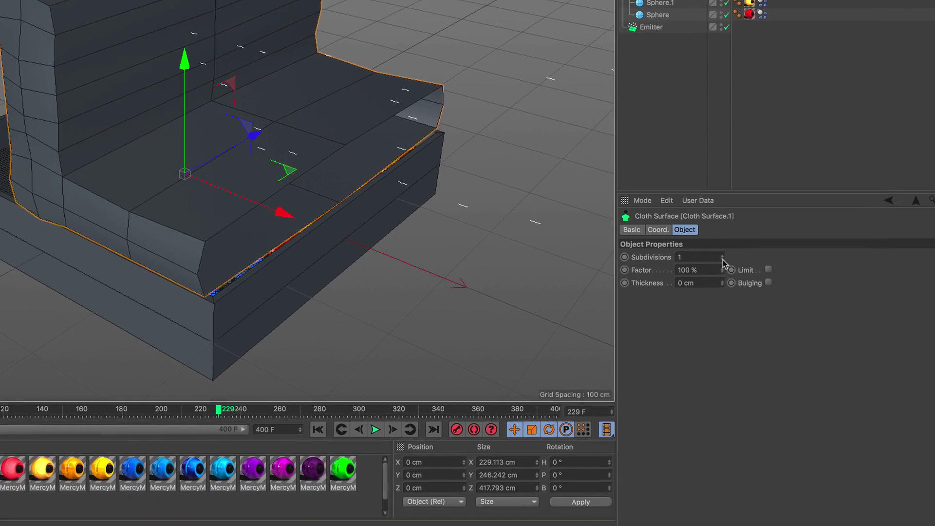
click(723, 259)
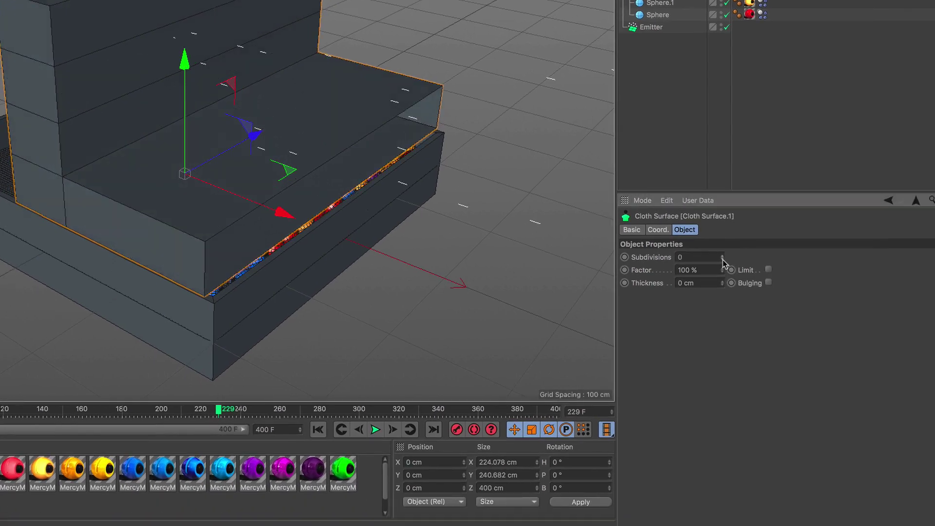
click(723, 285)
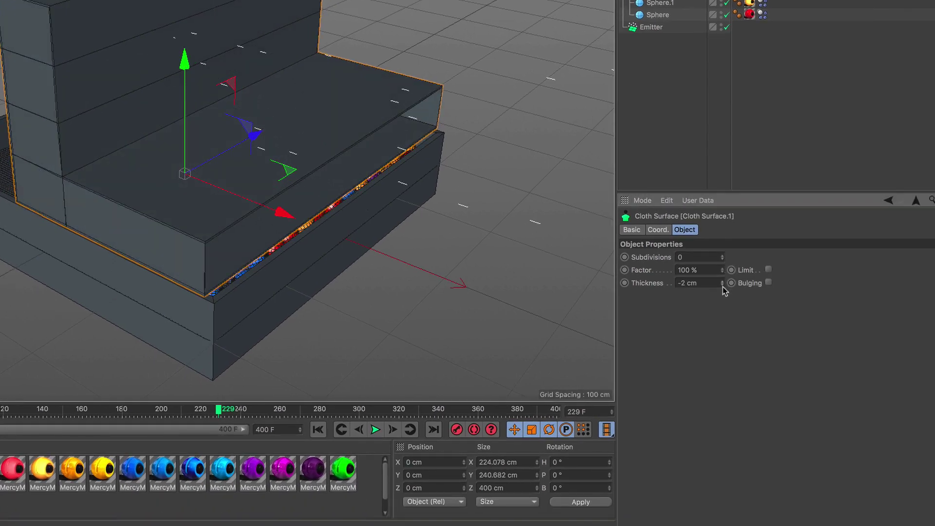
click(723, 286)
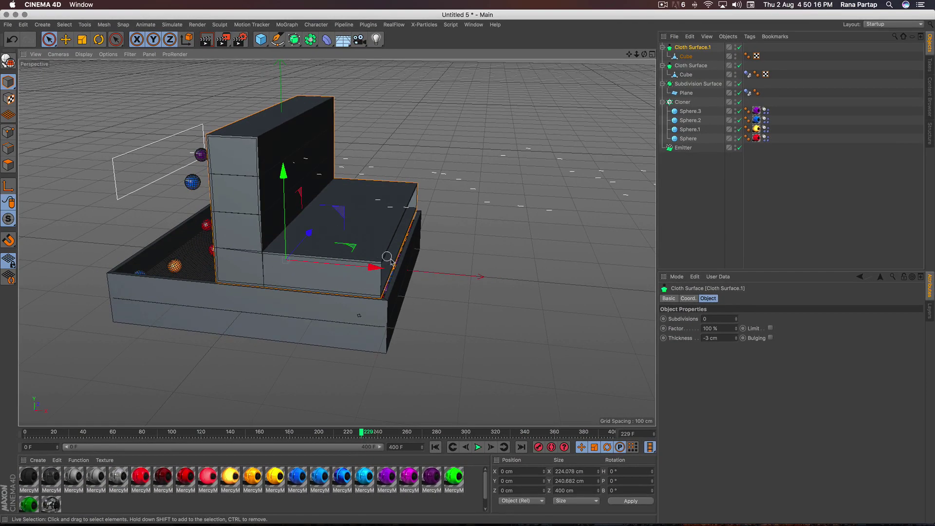
drag(391, 262, 166, 267)
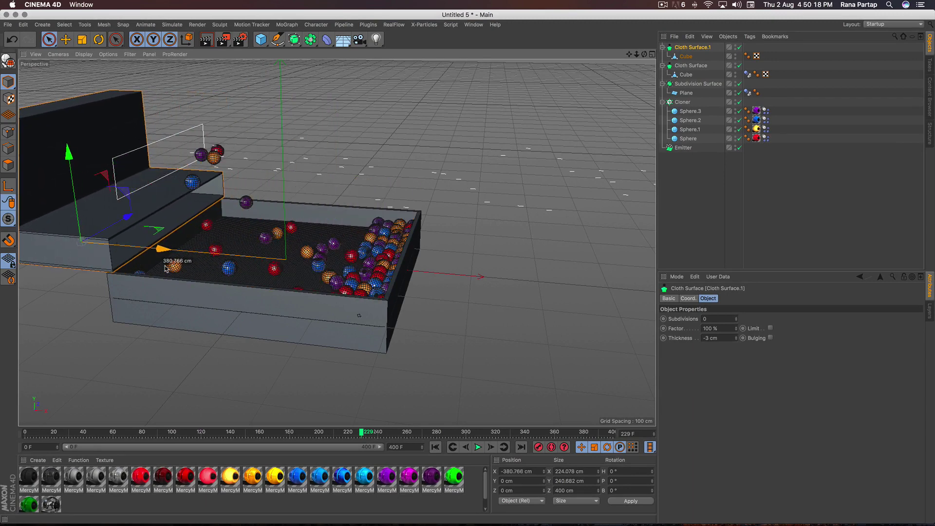
In the four-view layout, raise the ramp above the tray to 142.4 cm
click(653, 54)
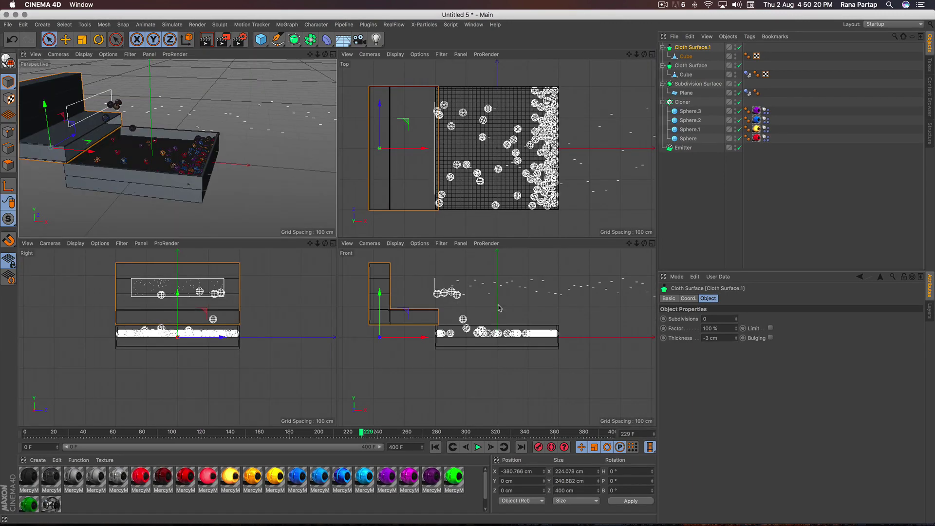
scroll(498, 308, down, 2)
alt+middle_drag(397, 292, 408, 324)
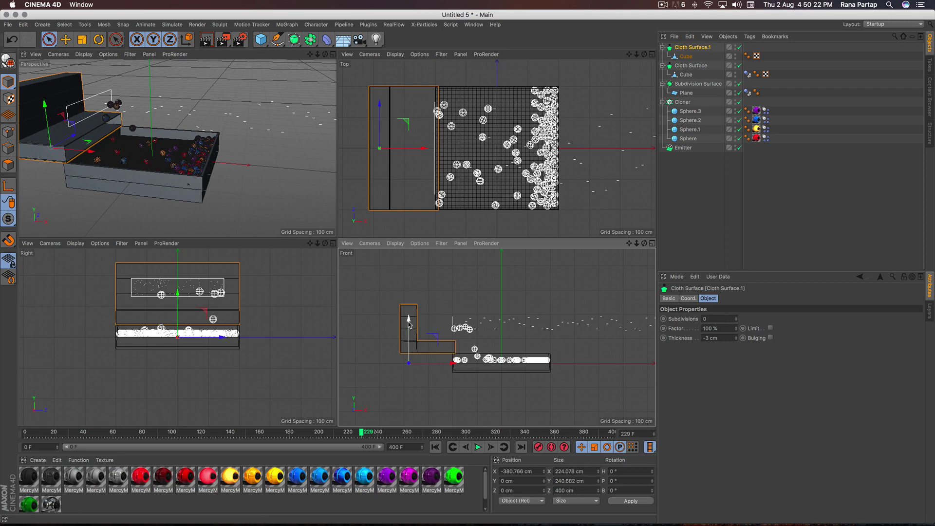
drag(408, 324, 410, 291)
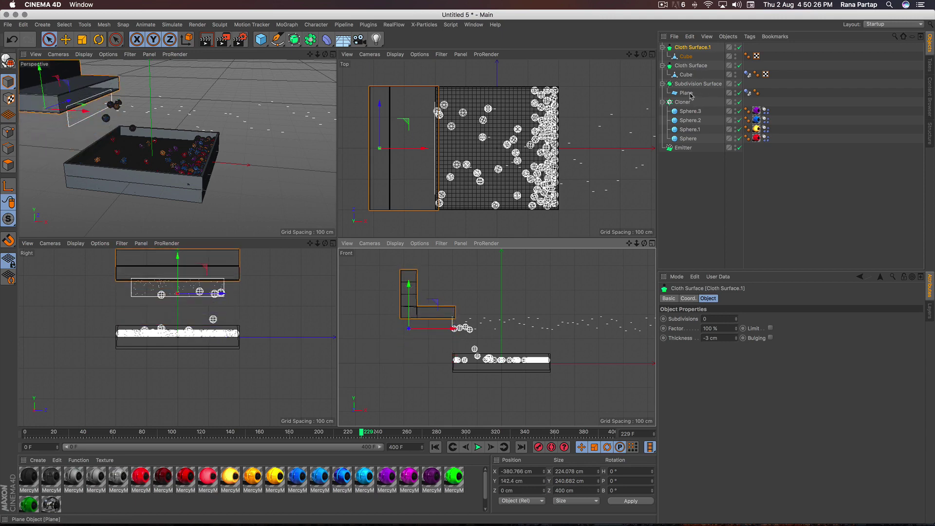
Place the emitter above the ramp at X -383, Y 352.5 cm, rotated -90°, in a maximized perspective view
click(683, 147)
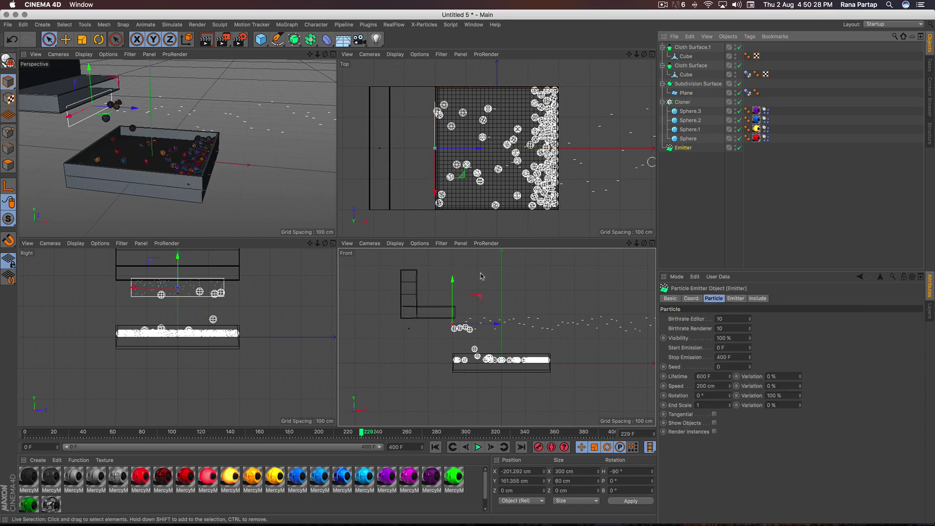
drag(452, 284, 452, 271)
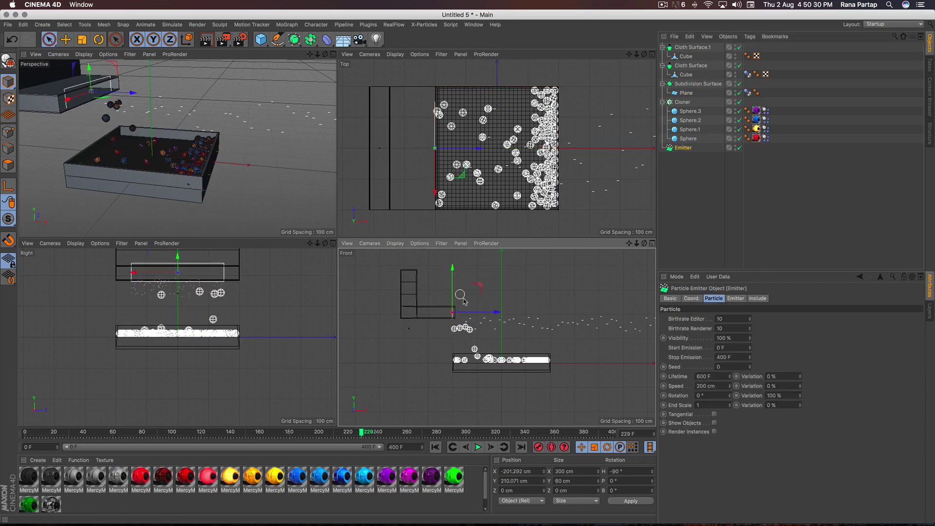
drag(497, 312, 450, 315)
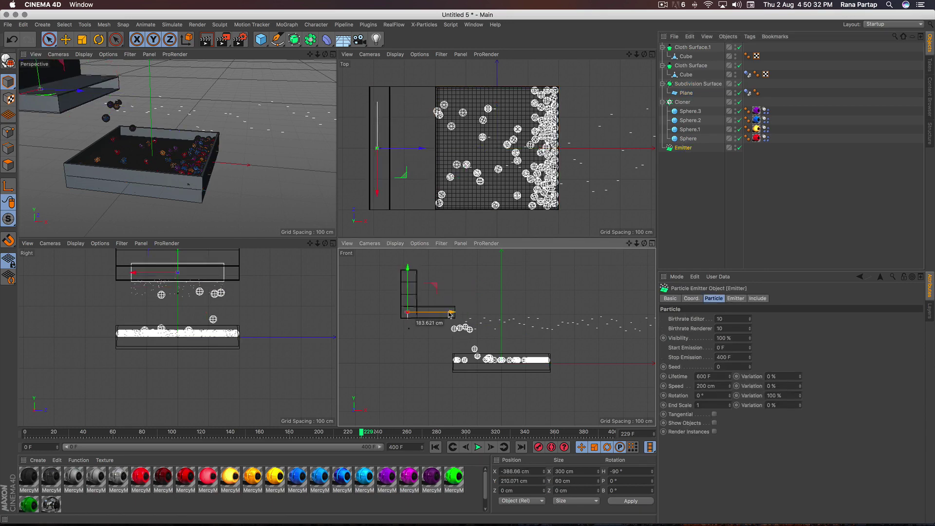
key(r)
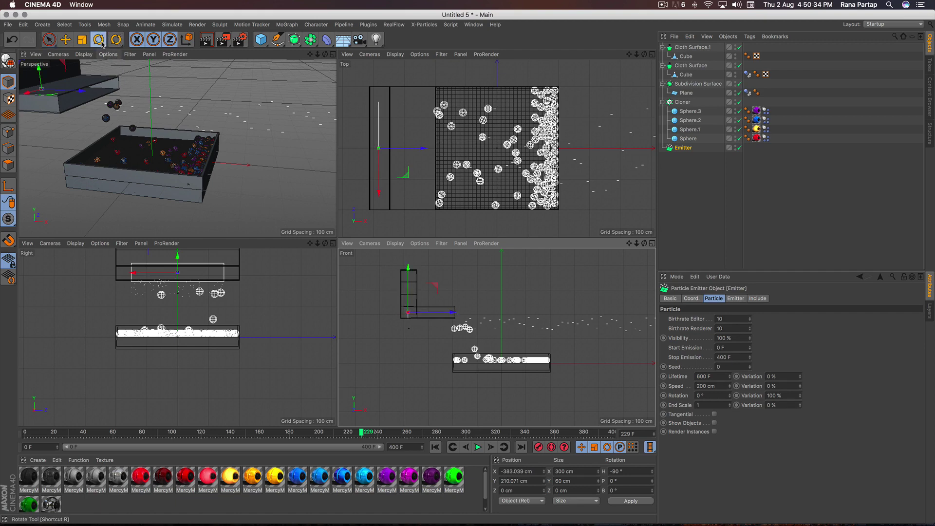
drag(412, 288, 433, 322)
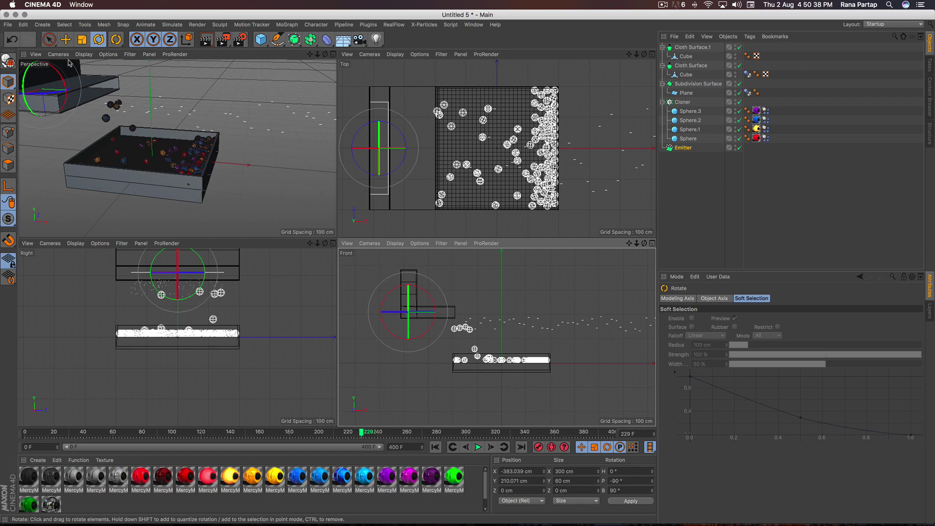
click(48, 39)
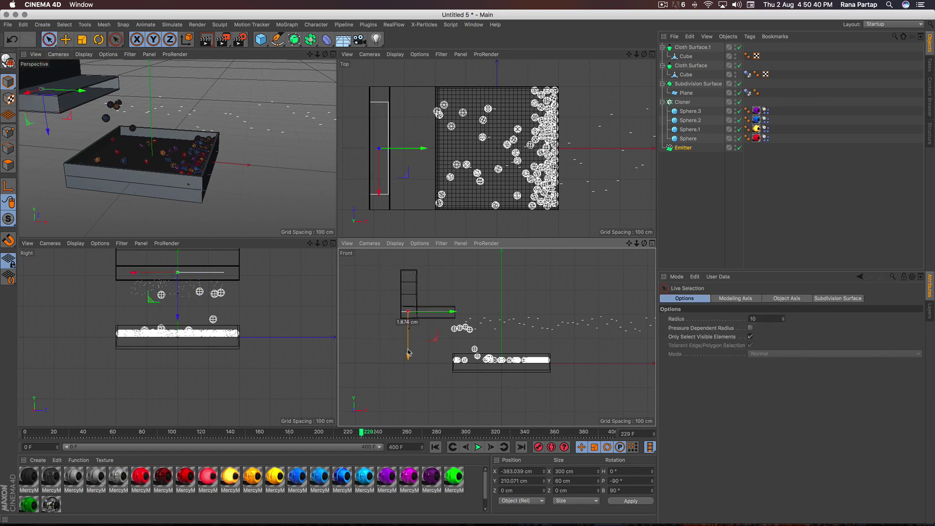
drag(408, 352, 410, 323)
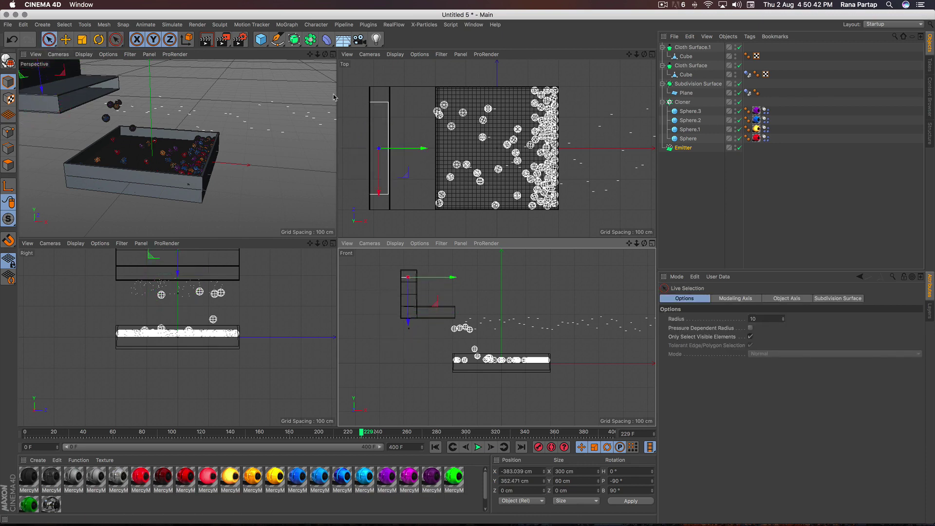
click(333, 55)
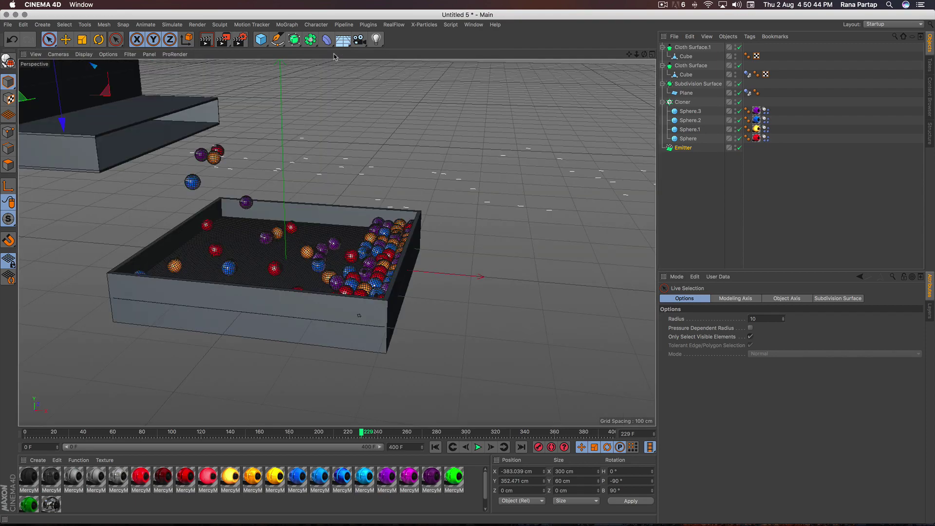
Add a dynamics body tag to the ramp cube and test-play the simulation from frame 0
click(687, 56)
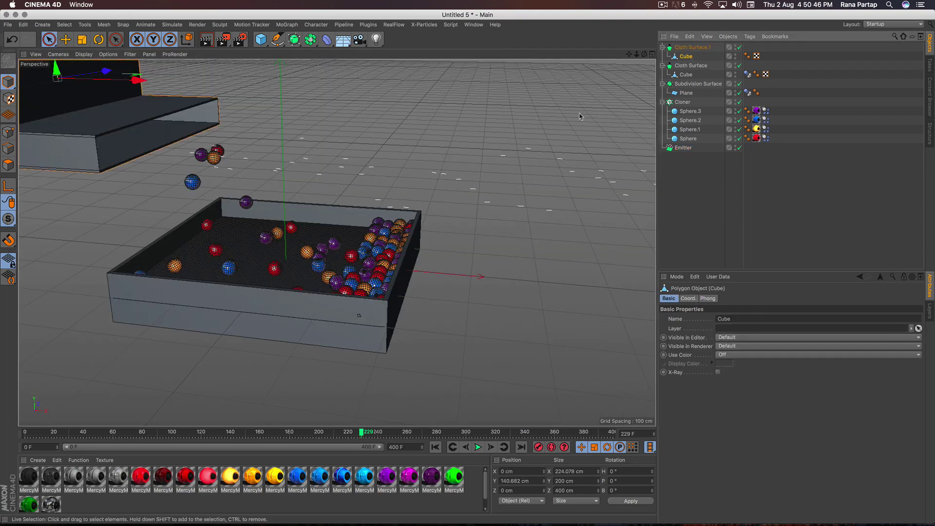
alt+drag(579, 116, 570, 119)
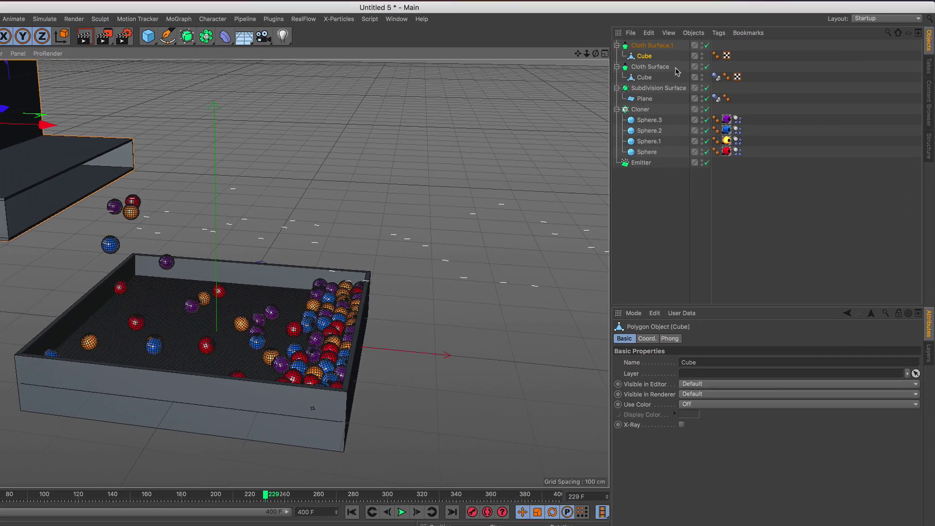
click(707, 31)
mouse_move(735, 154)
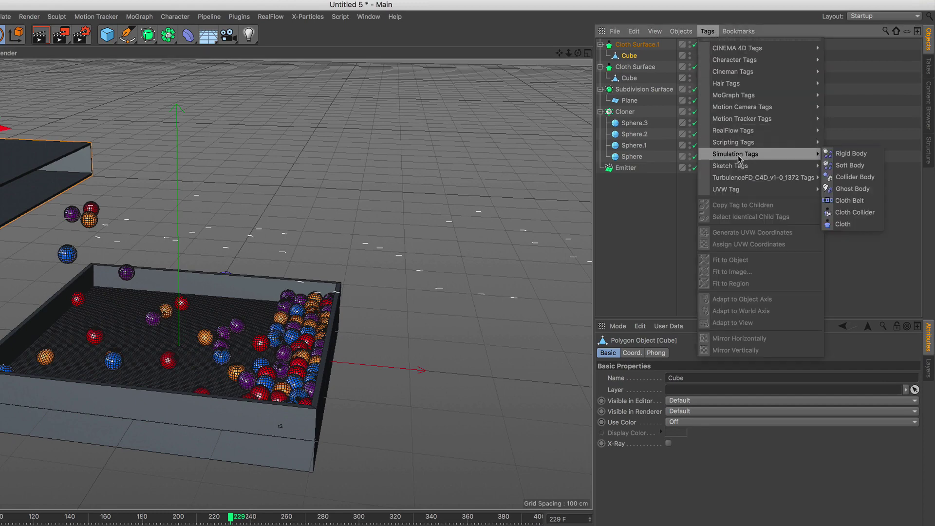
click(856, 154)
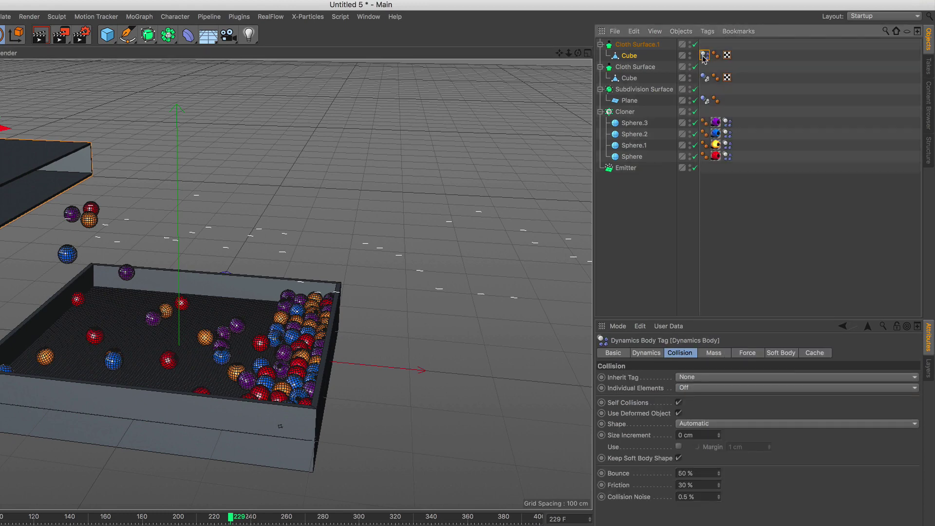
click(647, 353)
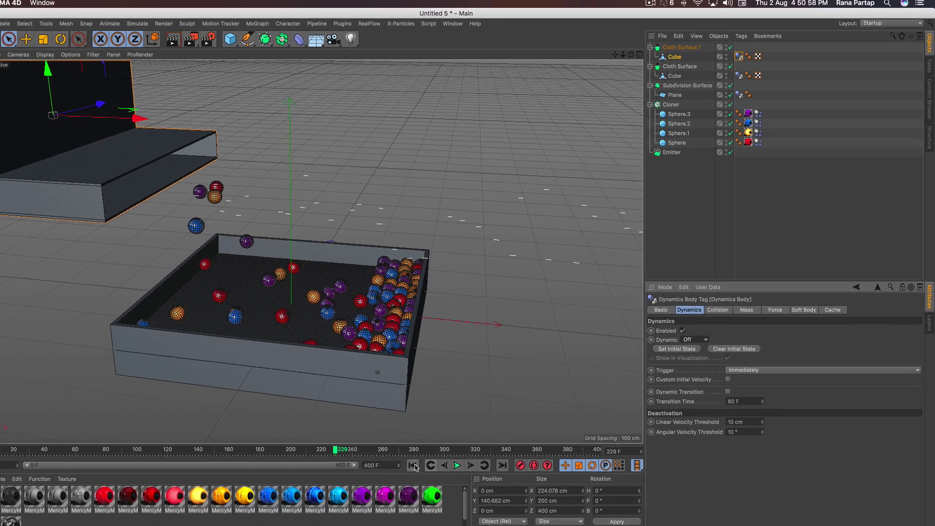
click(435, 447)
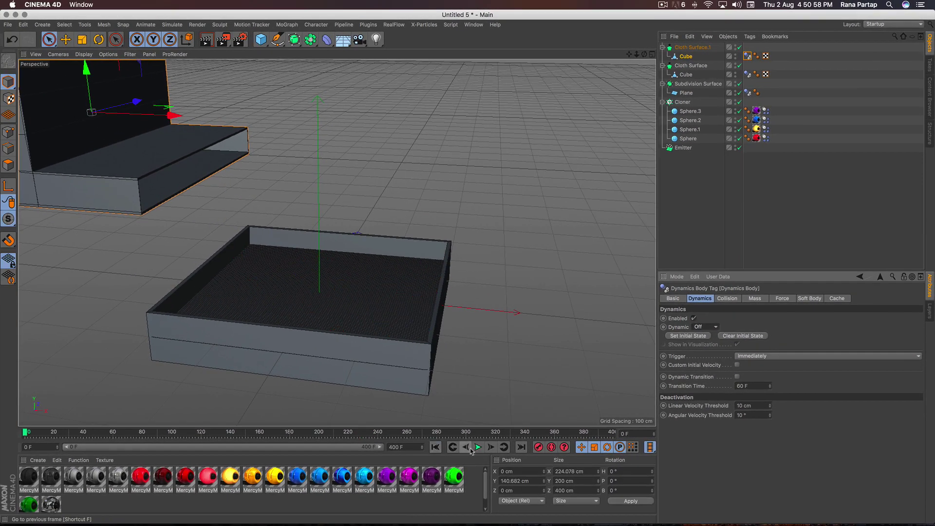
click(478, 448)
click(478, 447)
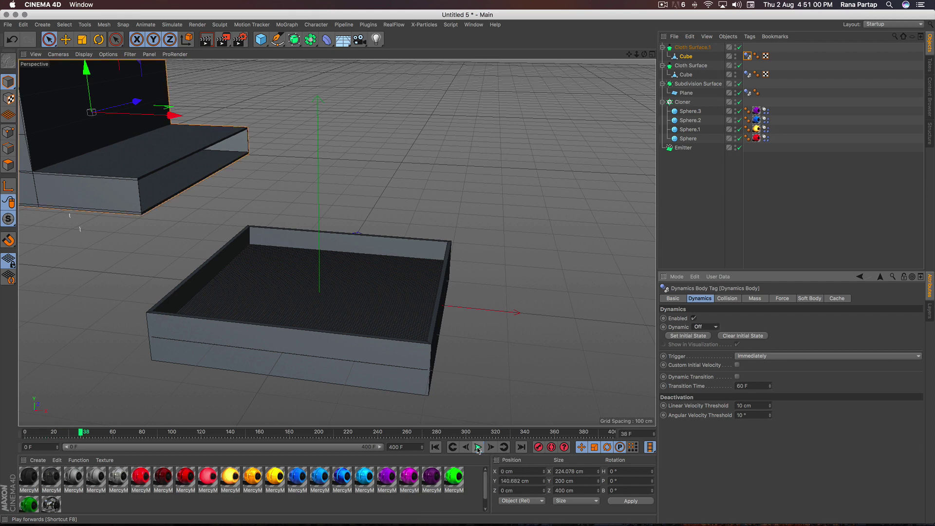
Set the ramp's collision shape to Static Mesh and replay the simulation to frame 305
alt+drag(243, 231, 292, 234)
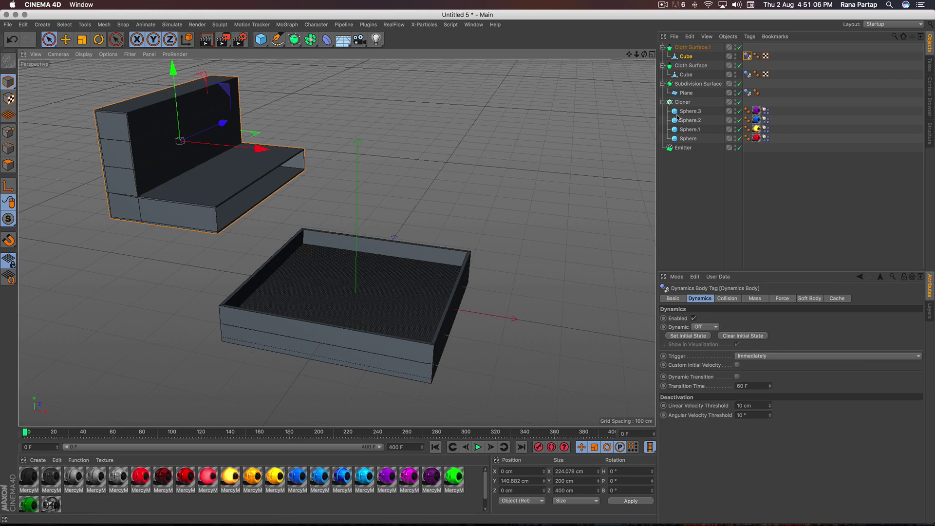
click(728, 299)
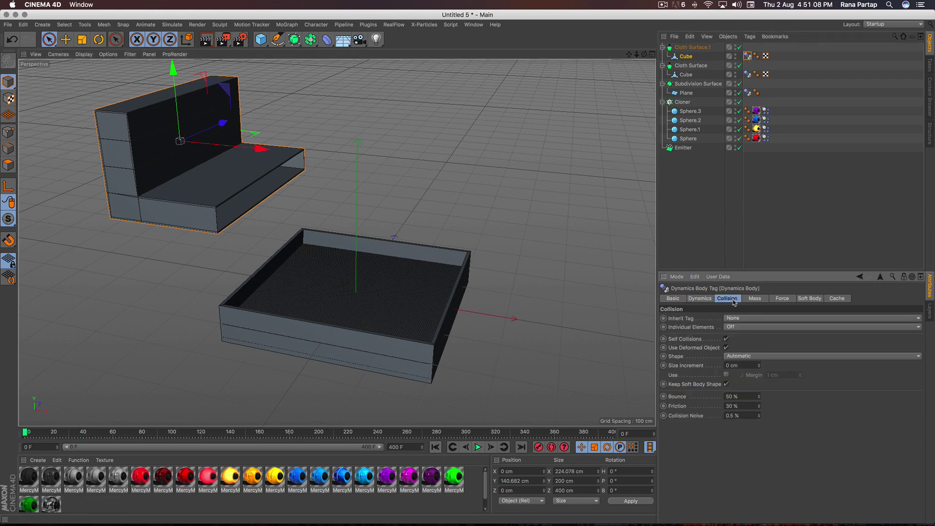
click(789, 362)
click(776, 452)
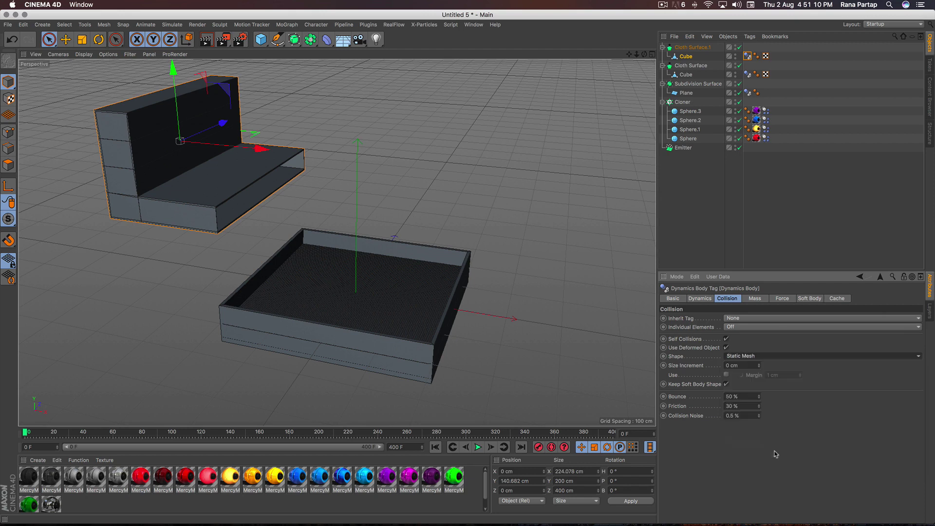
click(478, 447)
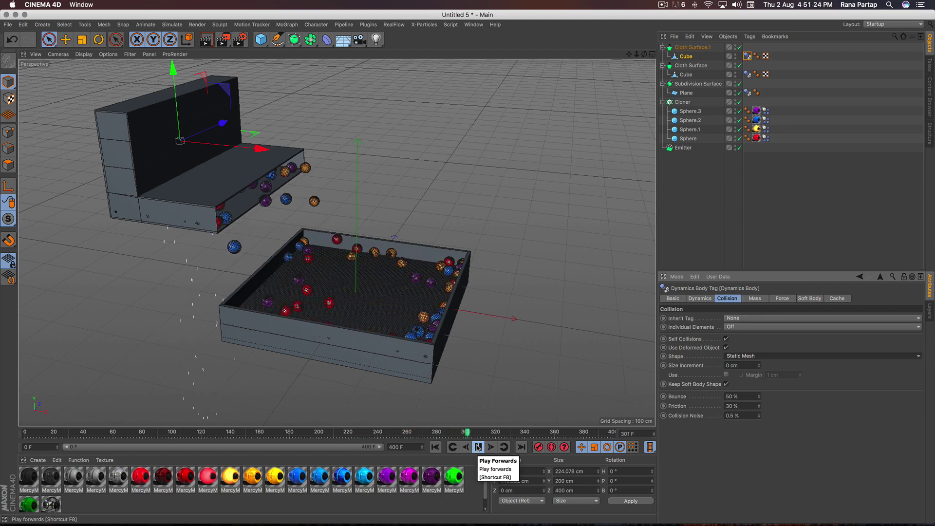
click(478, 447)
scroll(341, 265, up, 5)
scroll(341, 265, up, 2)
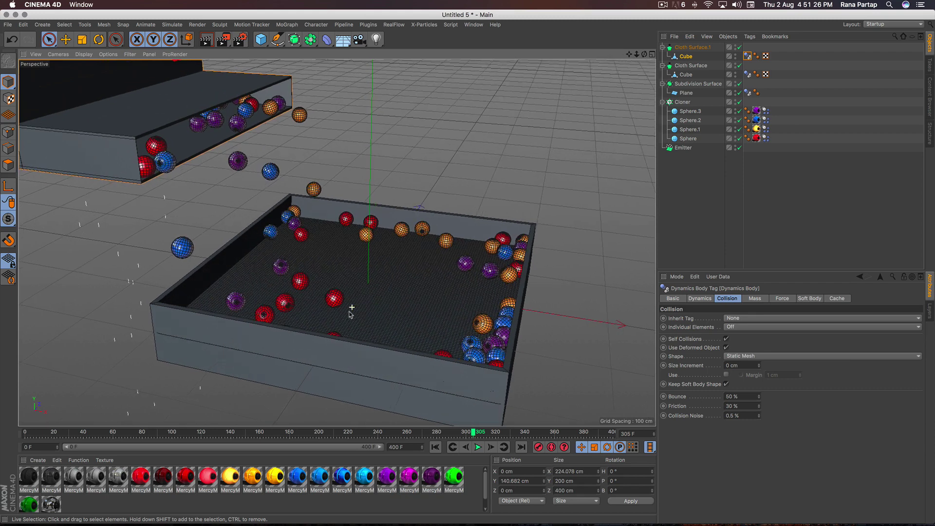
scroll(346, 315, up, 2)
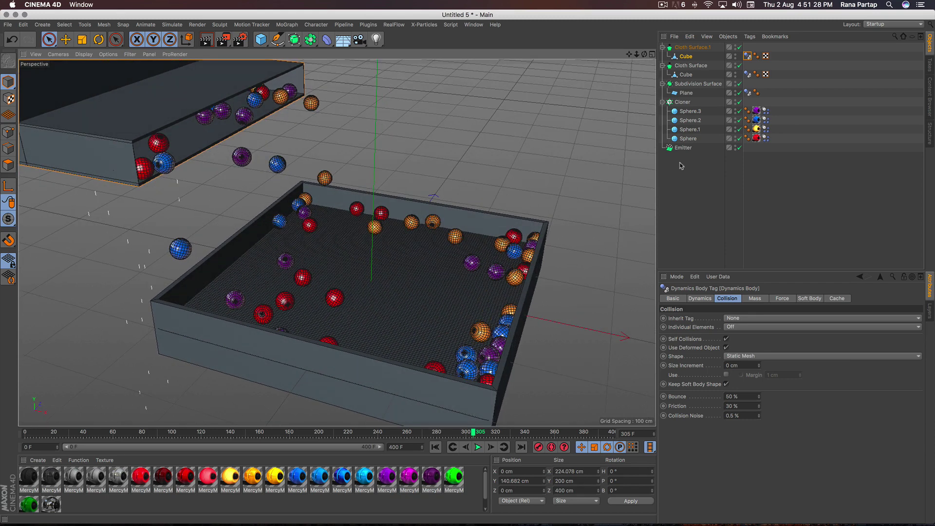
Raise the water plane and add a Collision deformer under it with the Cloner as collider
click(687, 92)
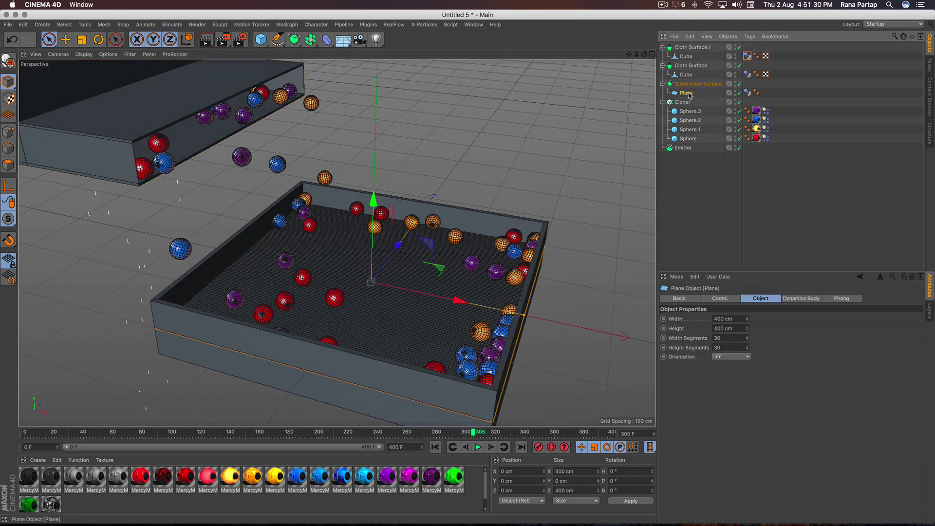
drag(376, 208, 376, 198)
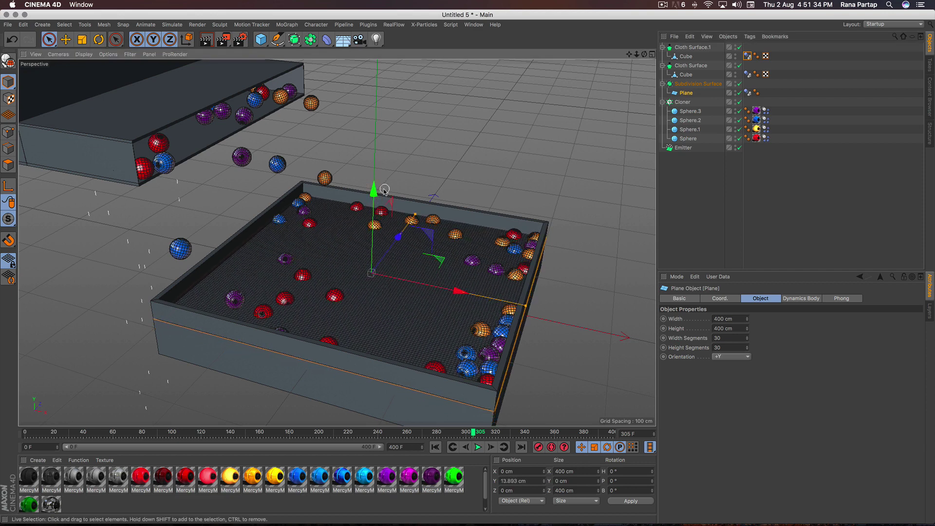
click(327, 39)
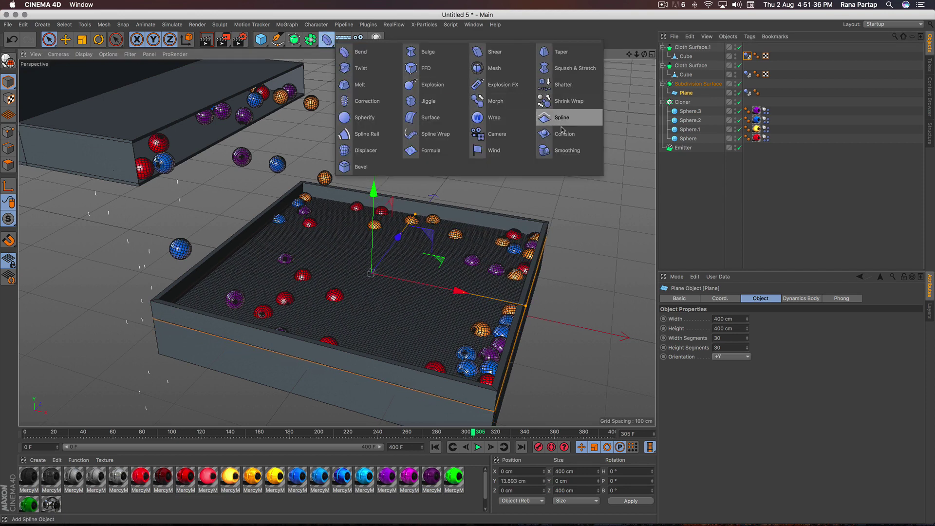
click(565, 133)
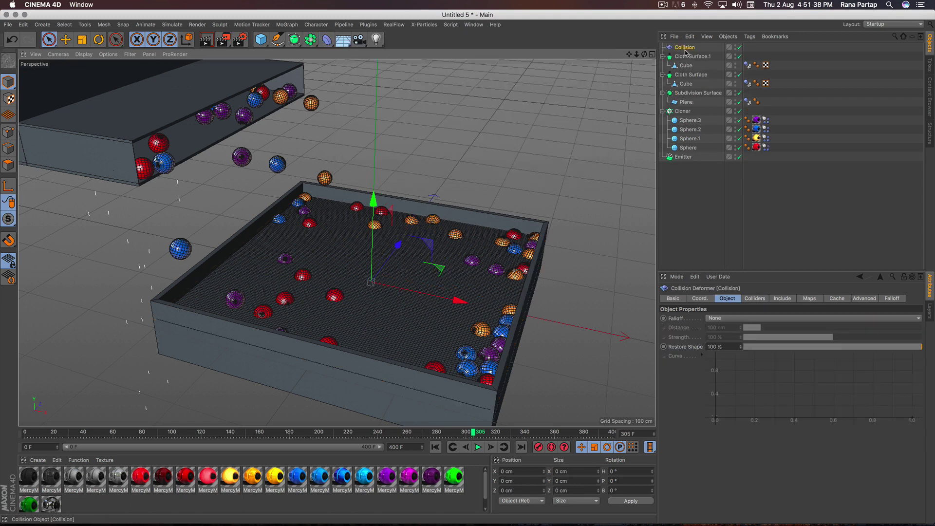
drag(688, 102, 690, 106)
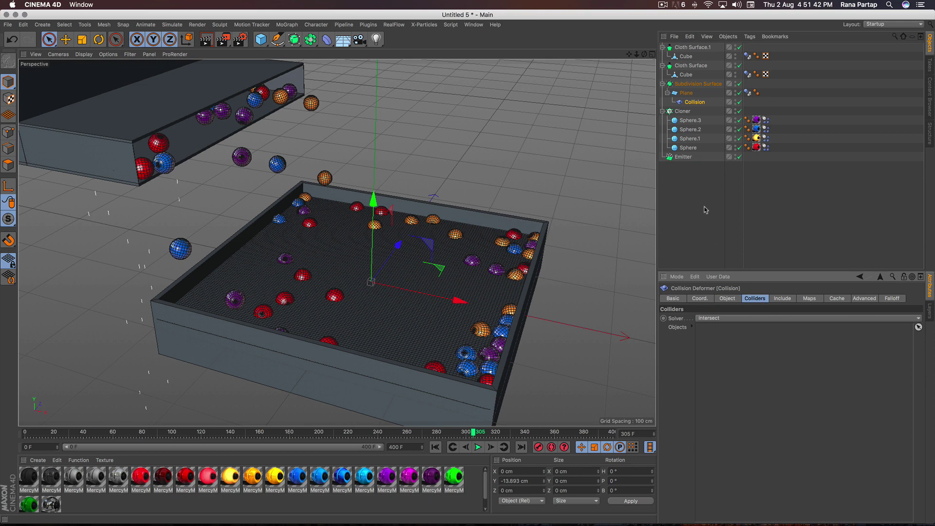
drag(683, 114, 747, 352)
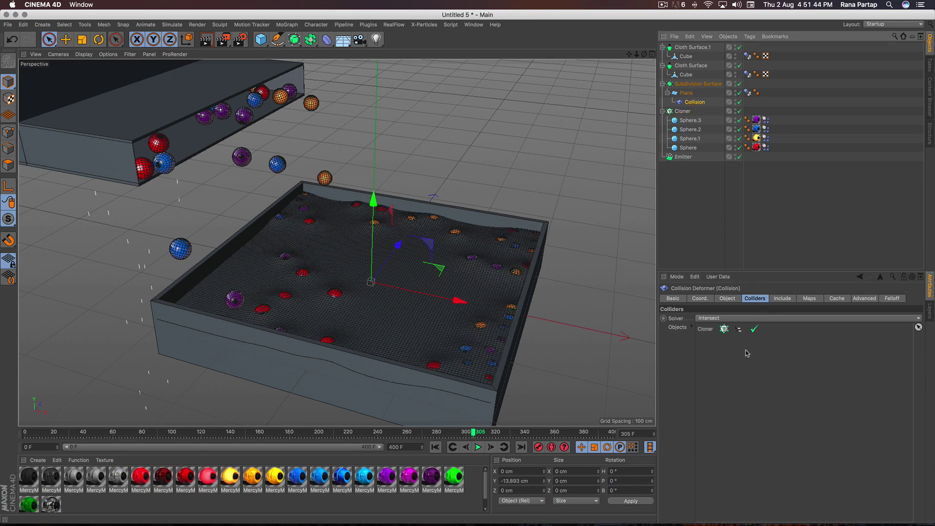
Set the deformer's Restore Shape to 12% and collision size to 3 cm, then replay
click(728, 298)
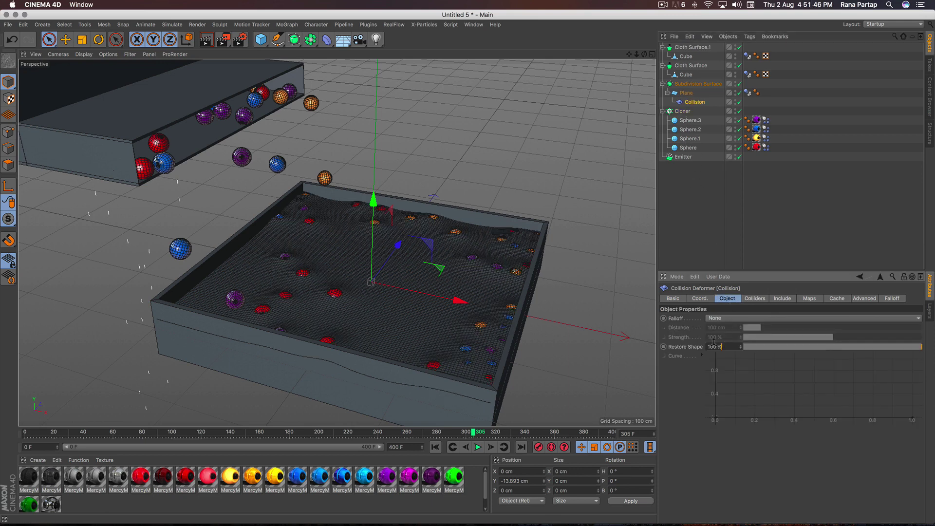
text(1)
key(Return)
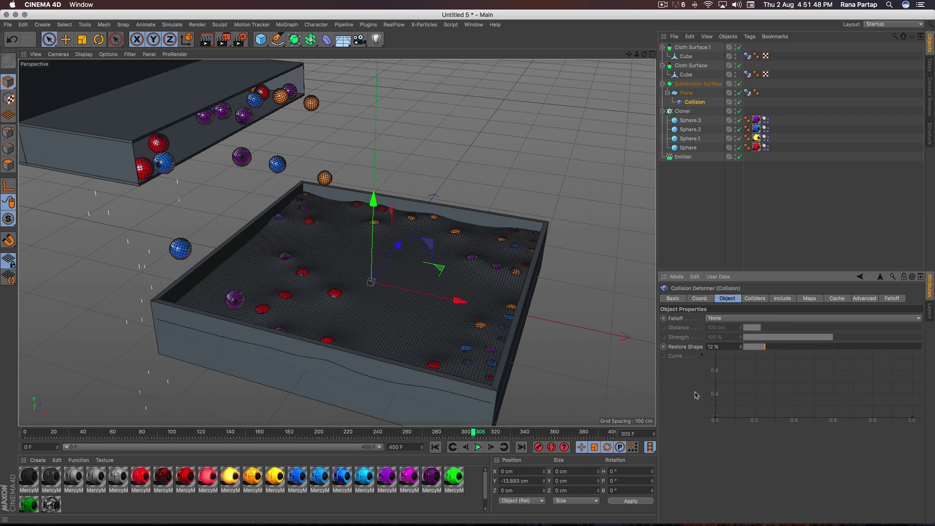
click(867, 299)
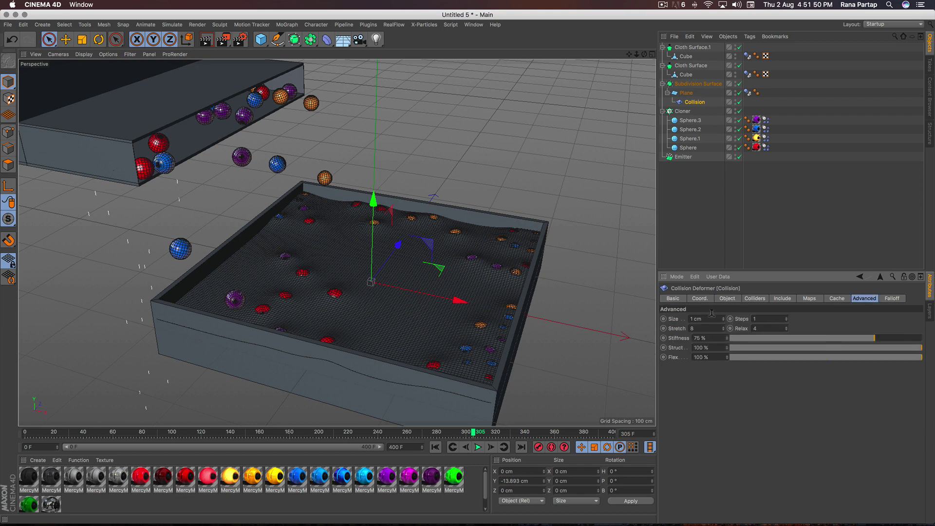
text(3)
key(Return)
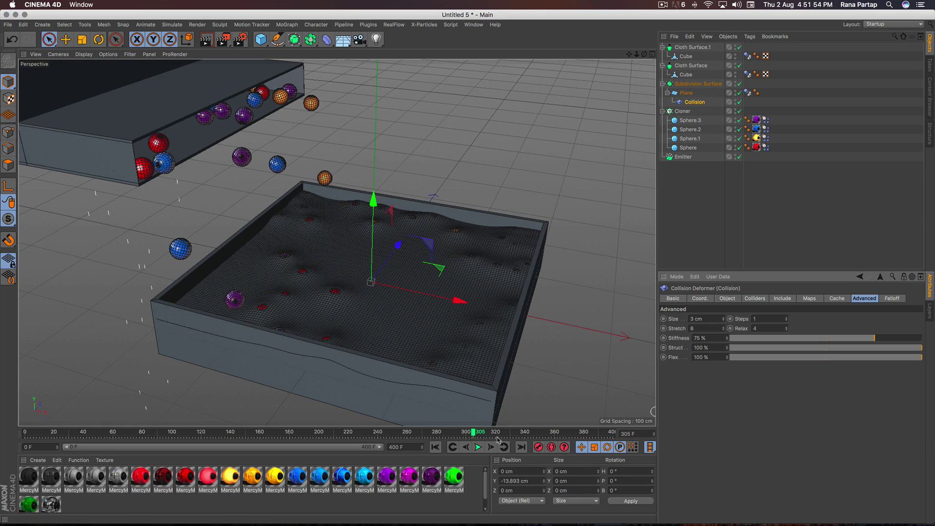
click(436, 447)
click(478, 447)
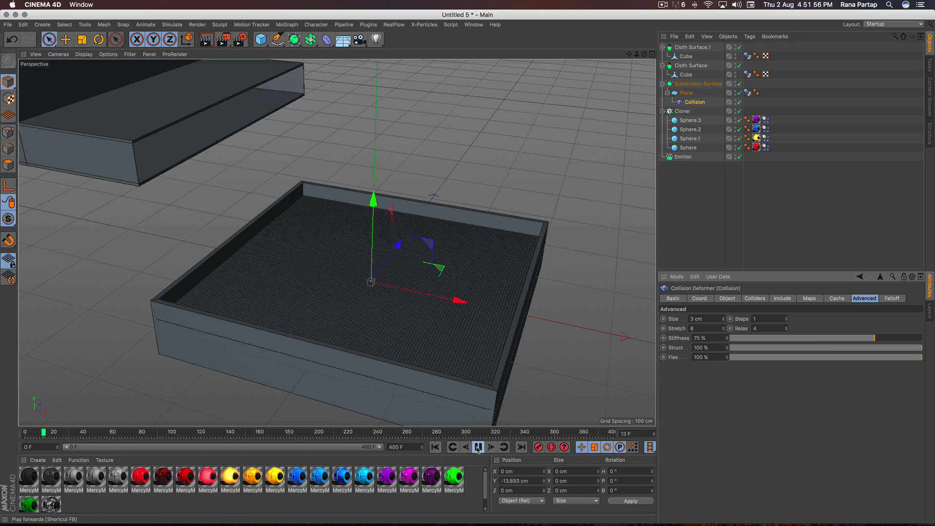
Stop playback and delete the water Plane's Dynamics Body tag
click(693, 230)
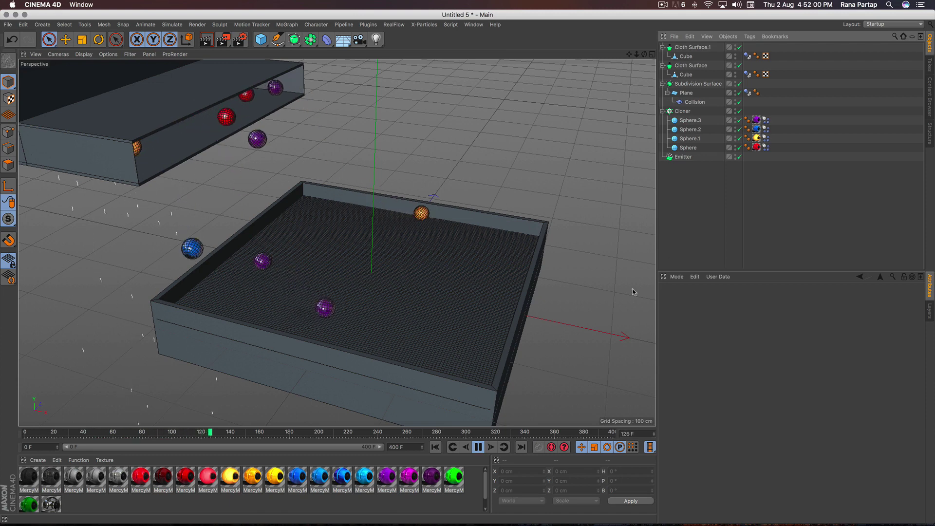
key(F8)
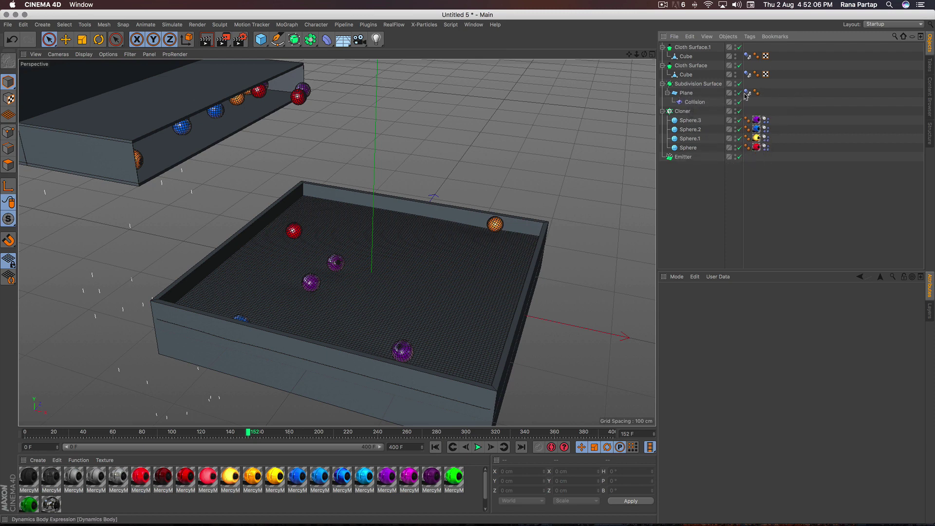
click(748, 93)
key(Delete)
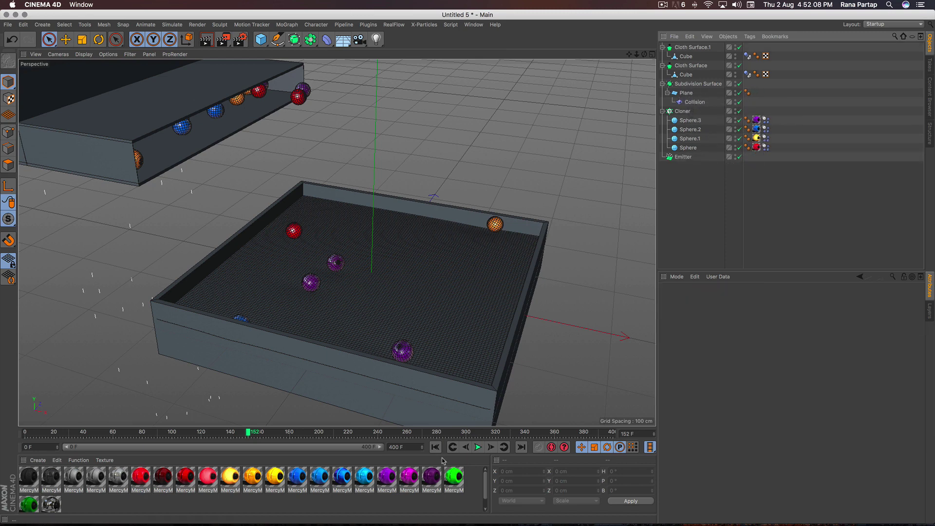
Replay the simulation from the start, watching balls dent the tray, stopping at frame 268
click(435, 446)
click(478, 447)
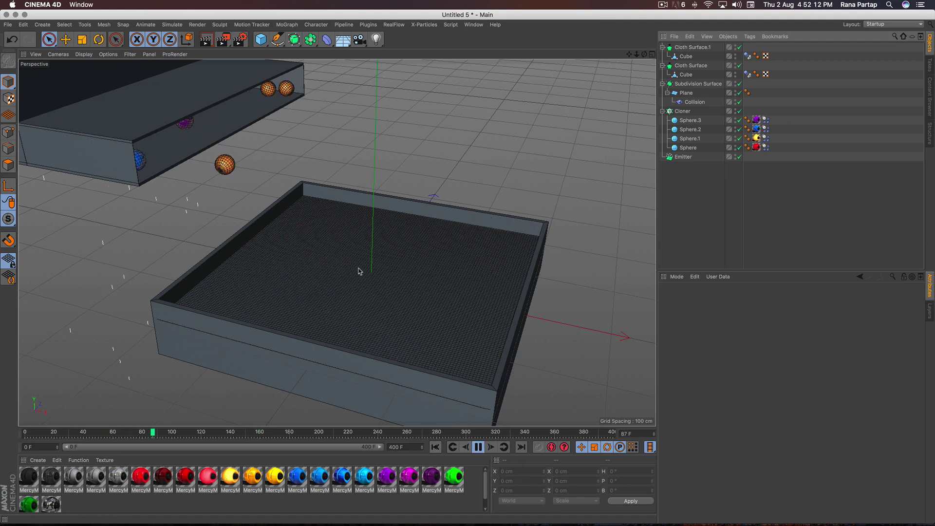
mouse_move(359, 271)
alt+mouse_down()
mouse_move(336, 258)
mouse_move(335, 268)
mouse_move(337, 245)
mouse_move(377, 282)
alt+mouse_up()
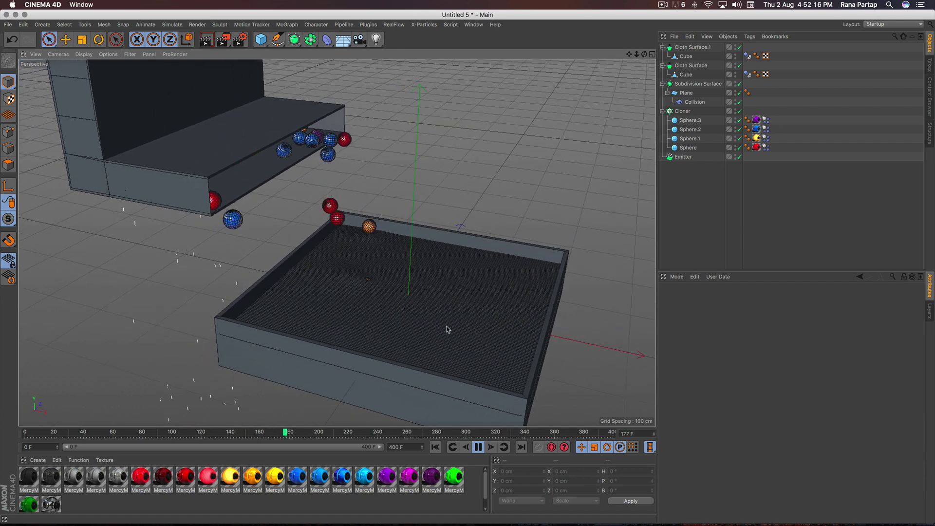
click(479, 448)
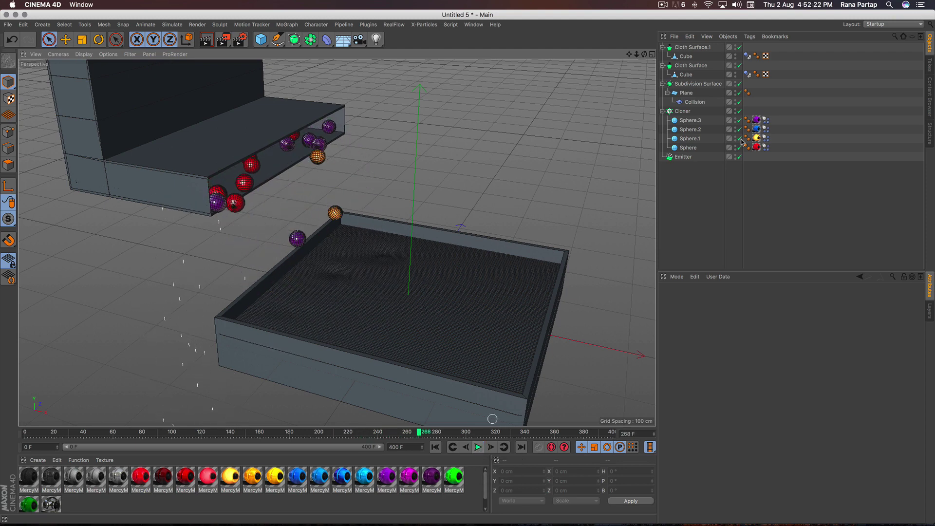
click(687, 93)
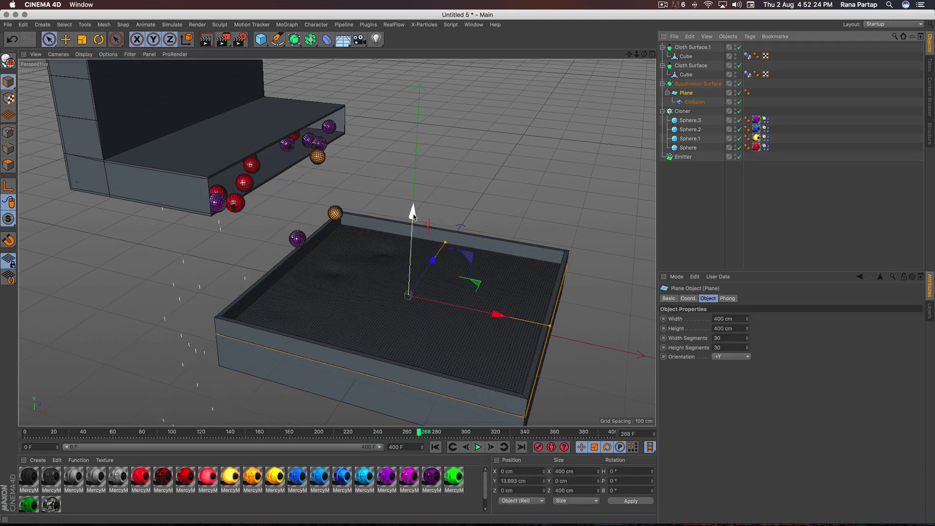
Lower the water plane to about Y -2.1 cm, replay to frame 276, and render a preview
drag(413, 216, 412, 224)
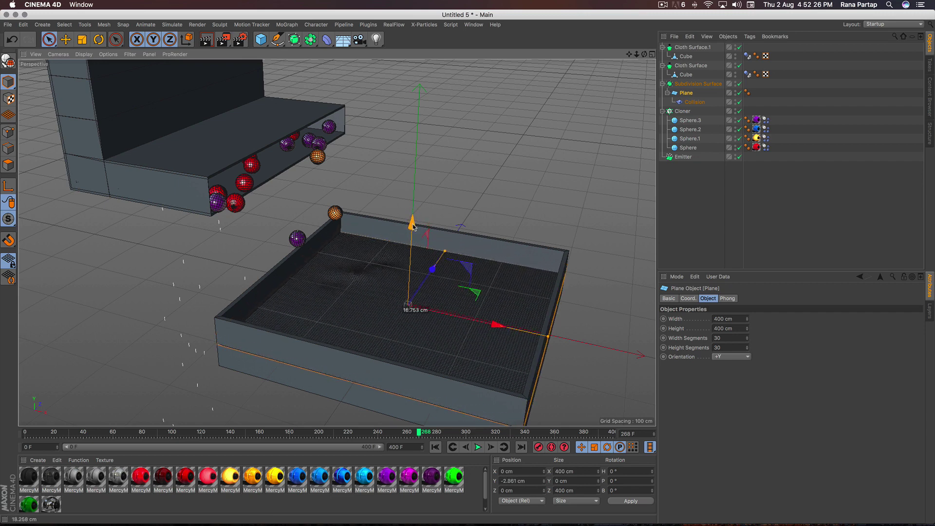
click(435, 447)
click(479, 449)
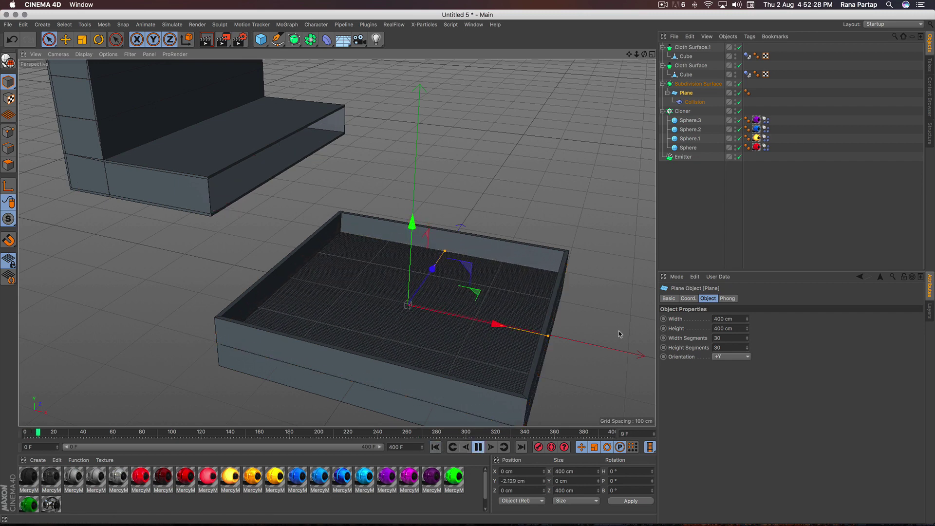
click(692, 217)
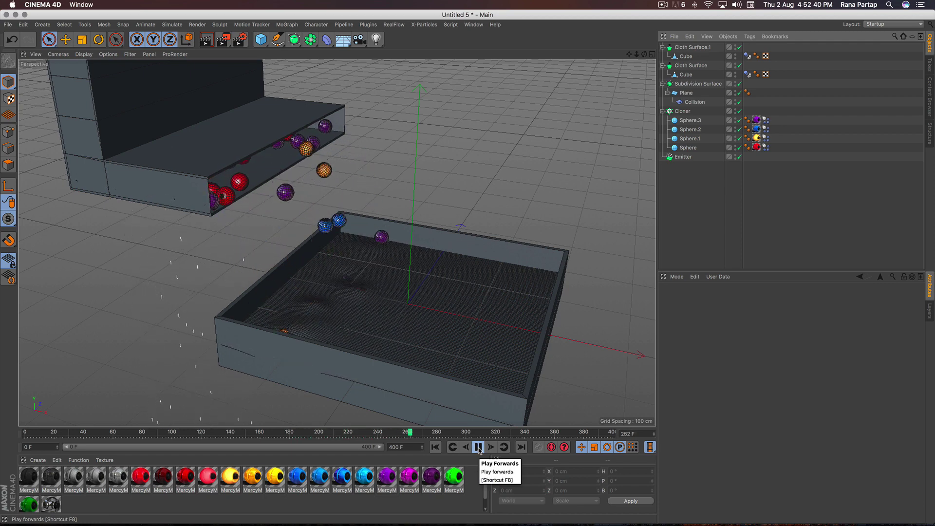
click(478, 447)
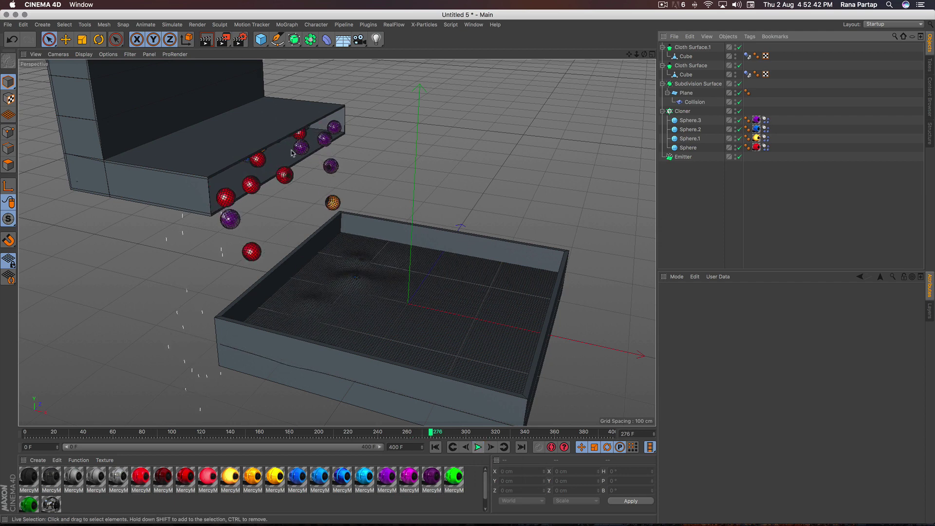
key(ctrl+r)
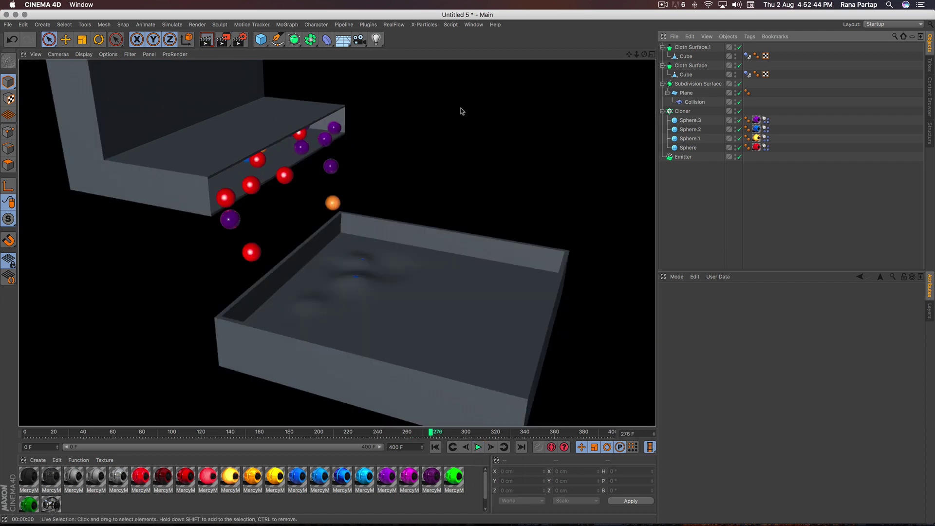
Load liquid materials pack.c4d, apply a water material to the Plane, and preview-render it
click(37, 460)
click(73, 407)
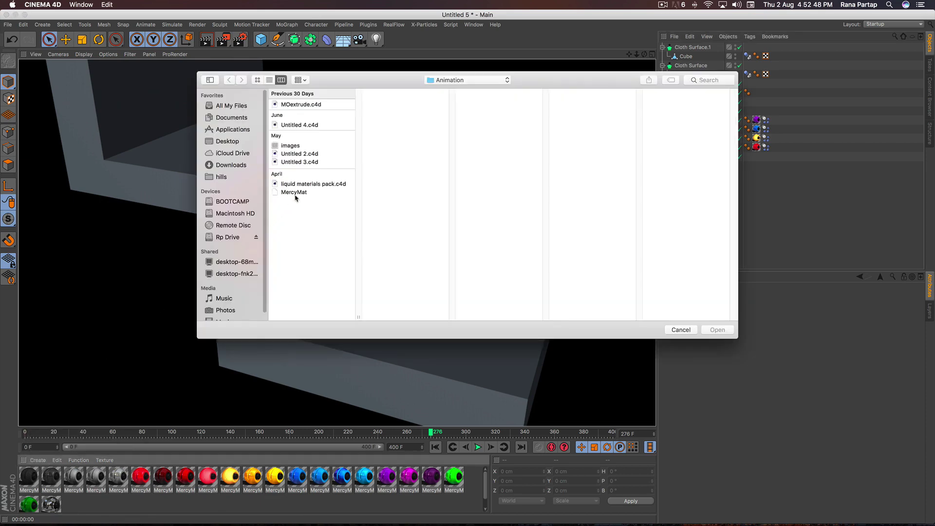
click(312, 184)
click(717, 330)
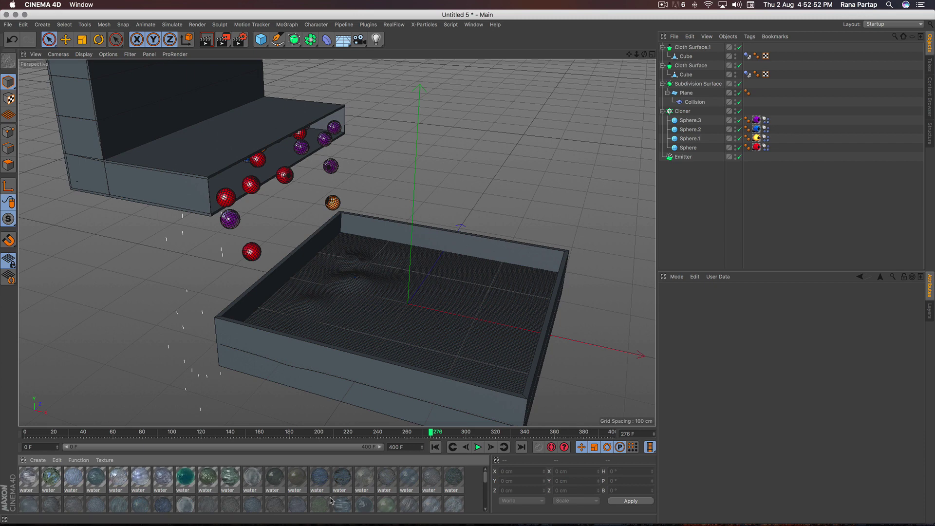
click(279, 482)
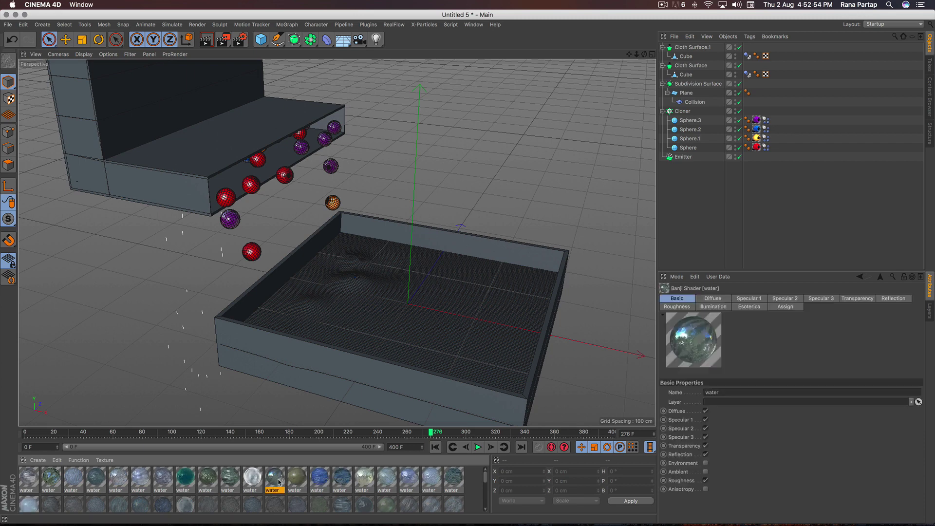
drag(686, 96, 687, 94)
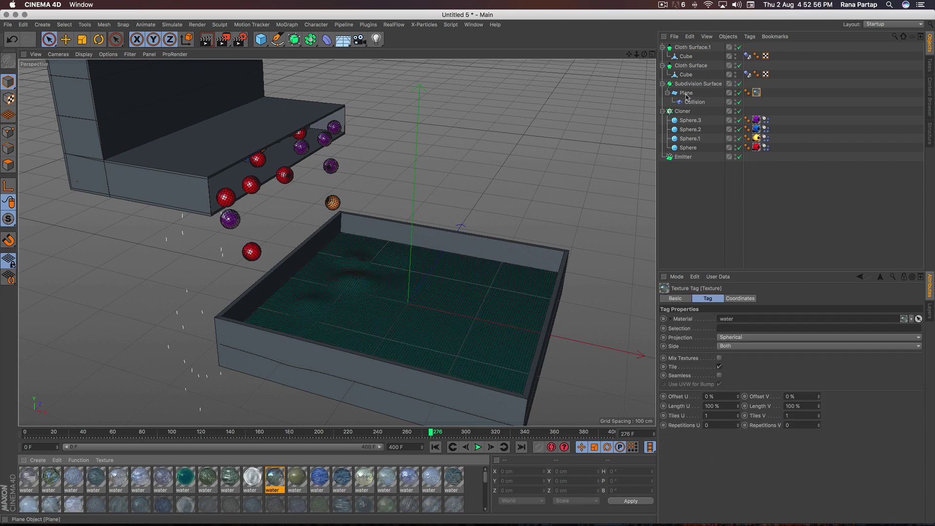
click(206, 43)
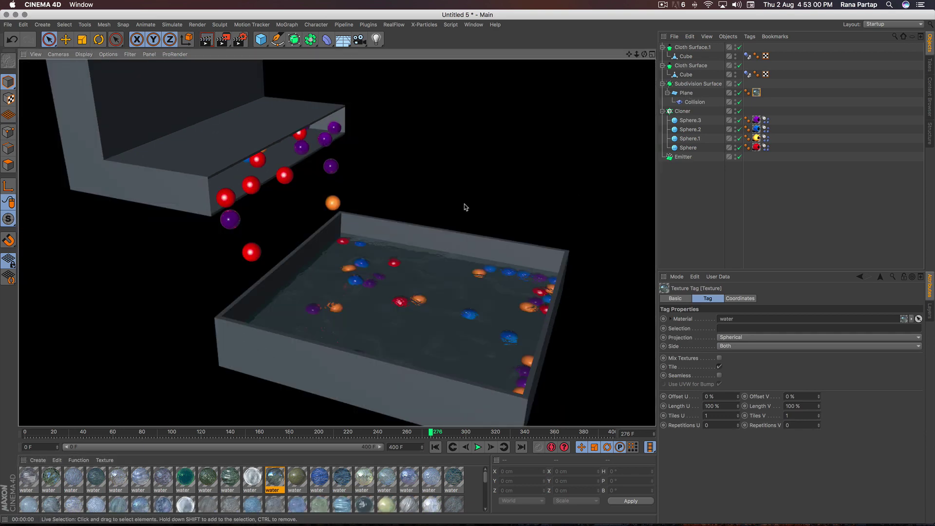
Add a Floor object lowered to Y -37.94 cm beneath the tray
alt+drag(464, 204, 295, 211)
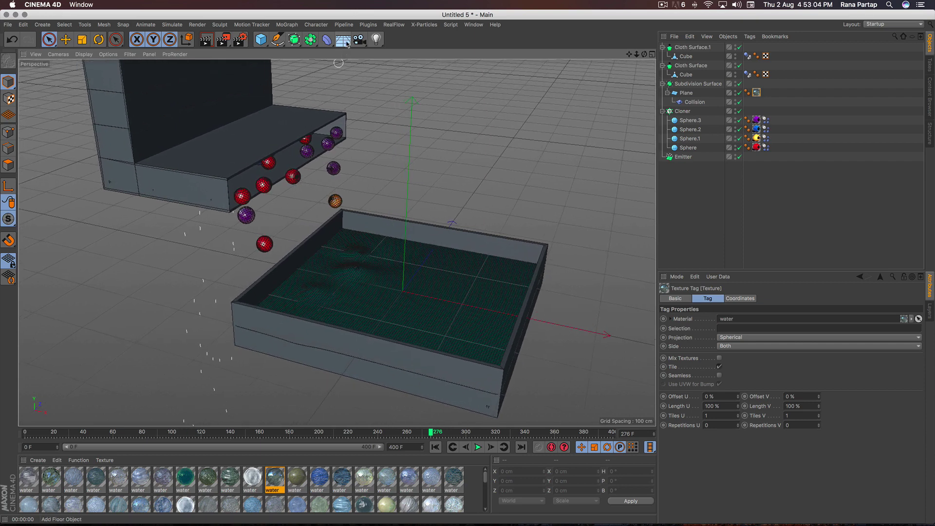
drag(343, 40, 382, 52)
click(388, 53)
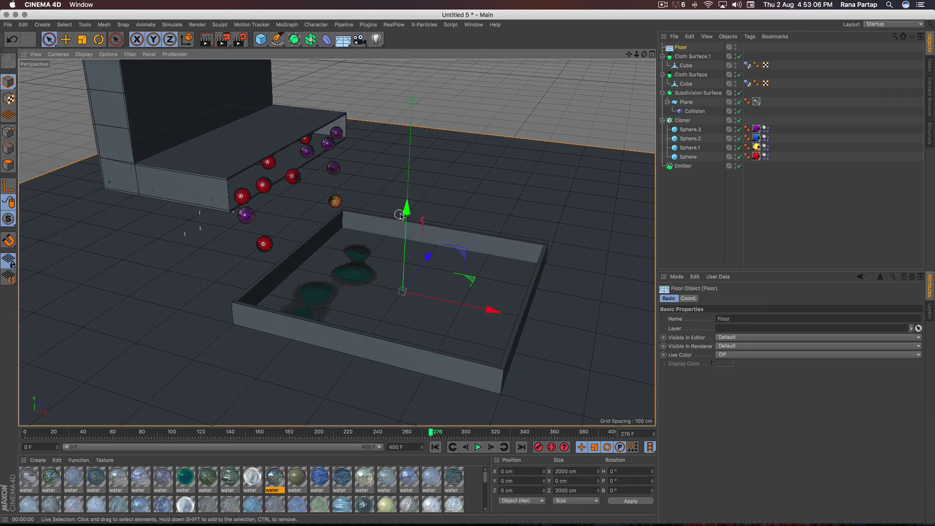
drag(403, 207, 406, 232)
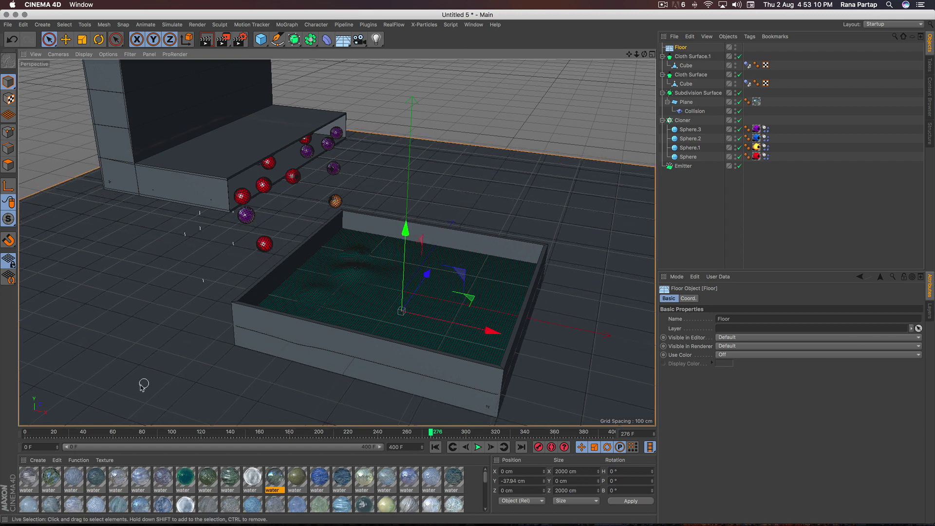
click(38, 461)
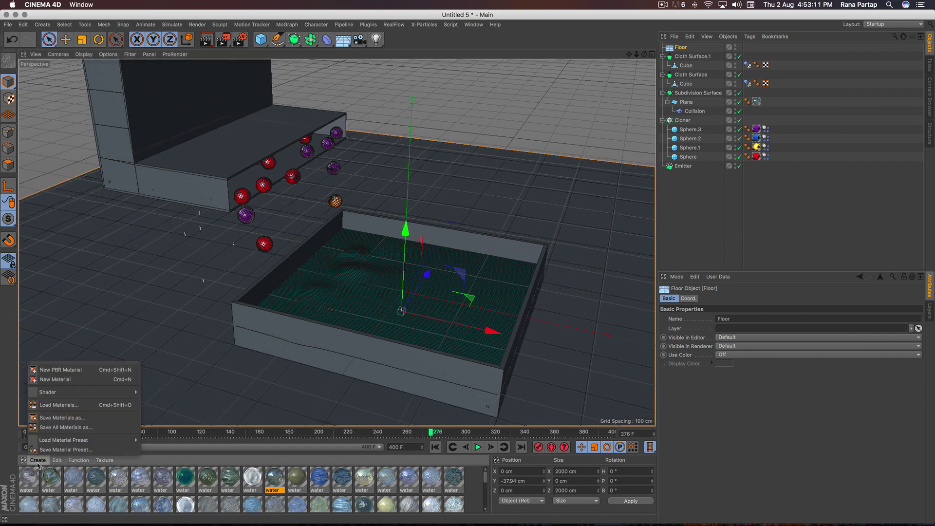
Create a new material with a Checkerboard colour texture at V frequency 7
click(87, 380)
double_click(34, 476)
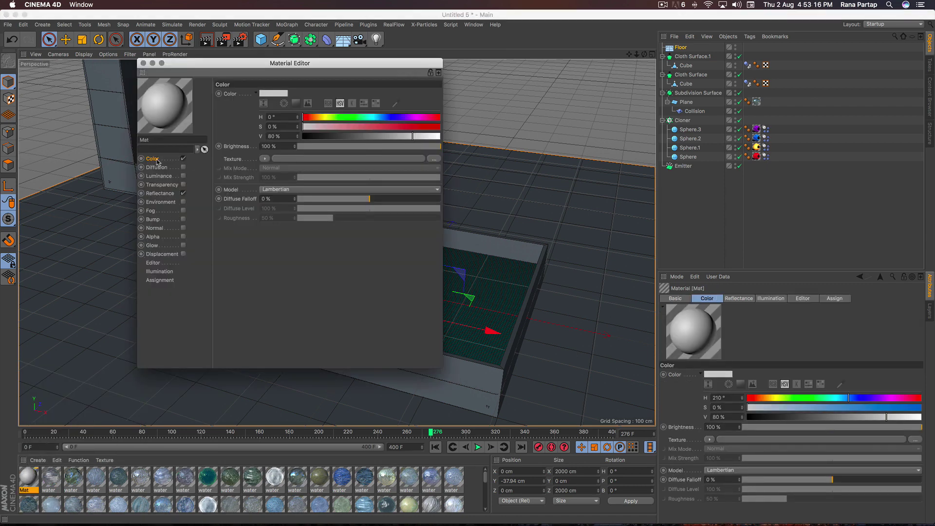
click(264, 160)
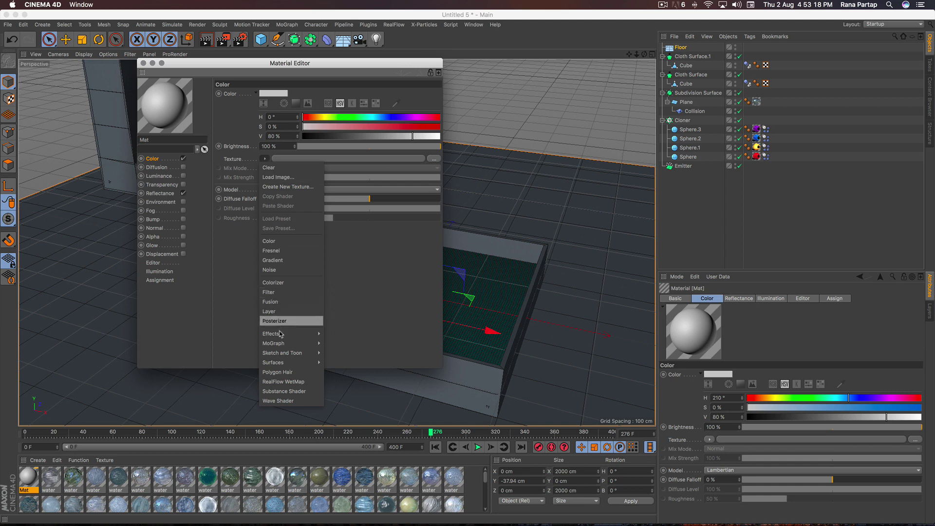
mouse_move(274, 363)
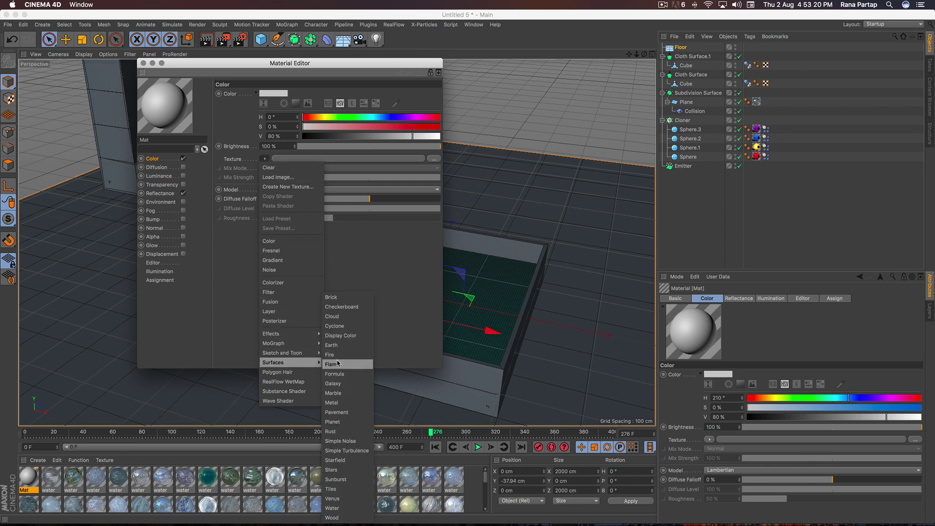
click(343, 307)
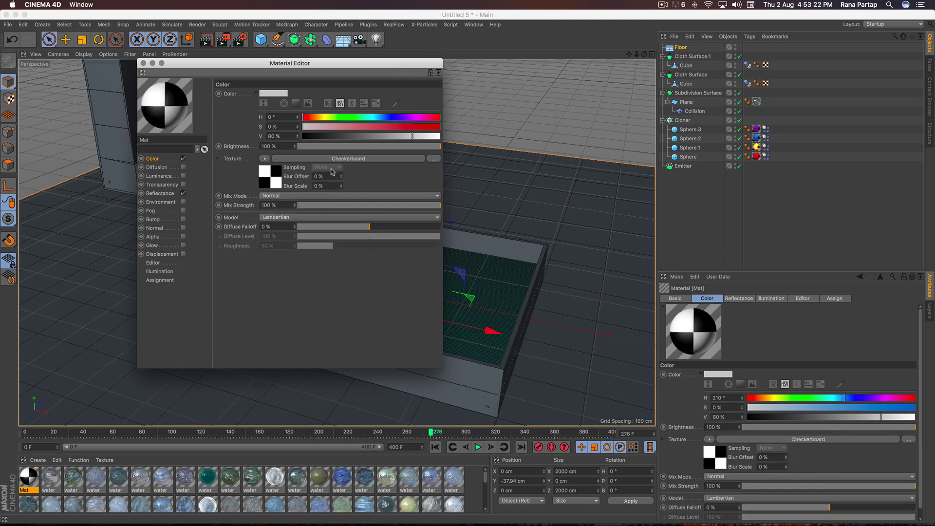
click(347, 159)
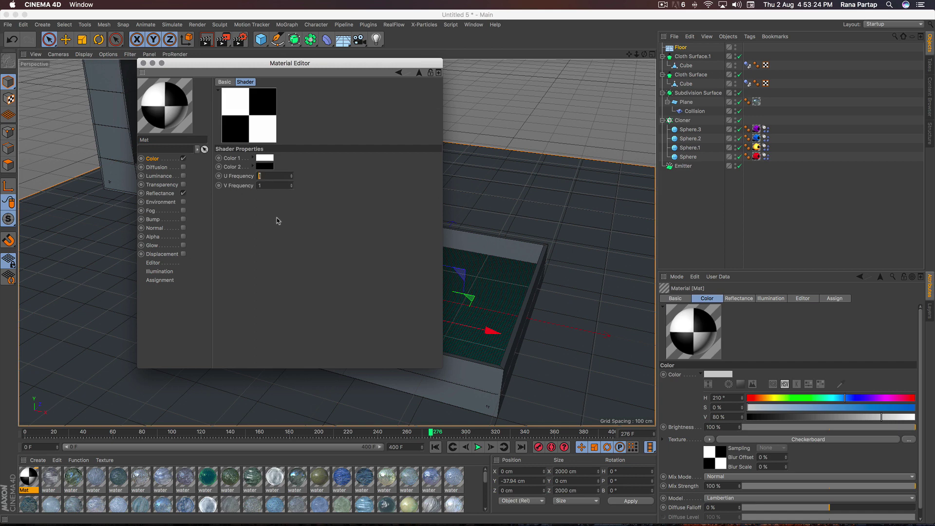
text(7)
key(Return)
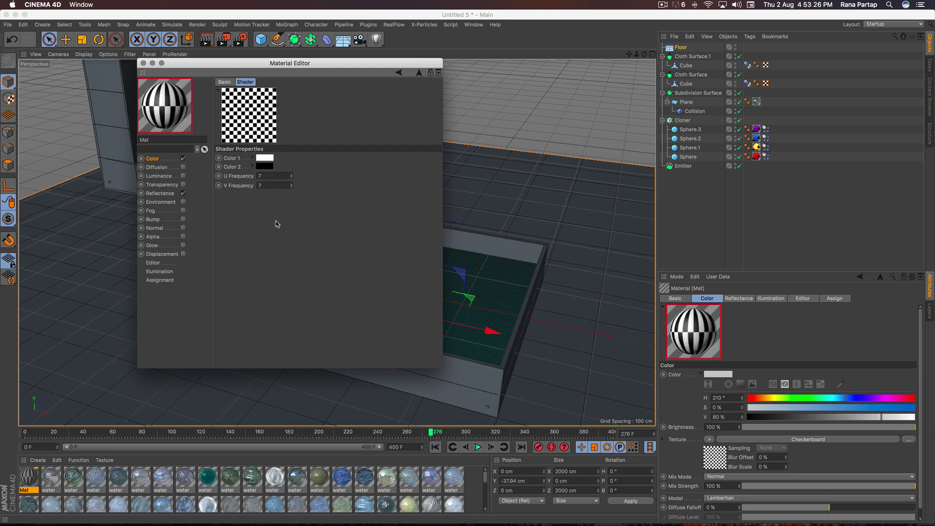
Add a Reflection (Legacy) layer, set bump strength 62%, and checkerboard mix strength 17%
click(160, 194)
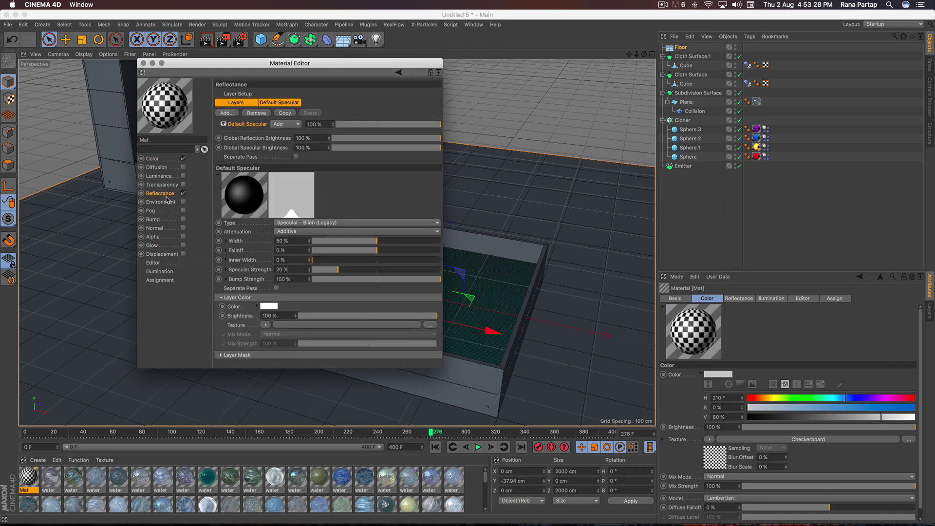
click(228, 117)
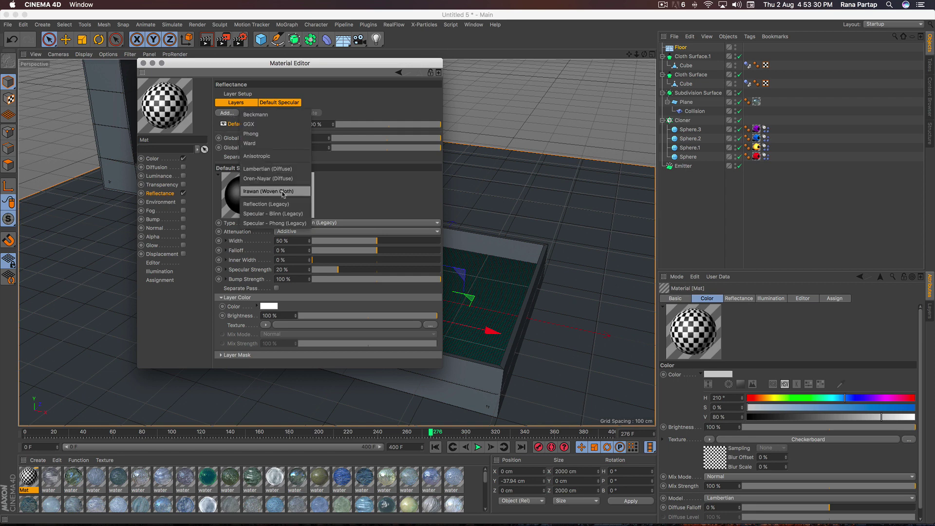
click(295, 206)
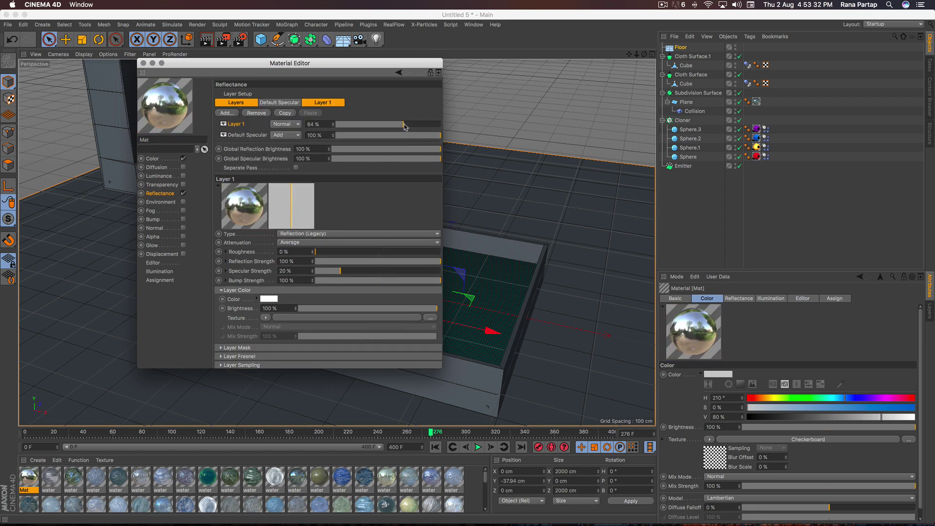
click(394, 281)
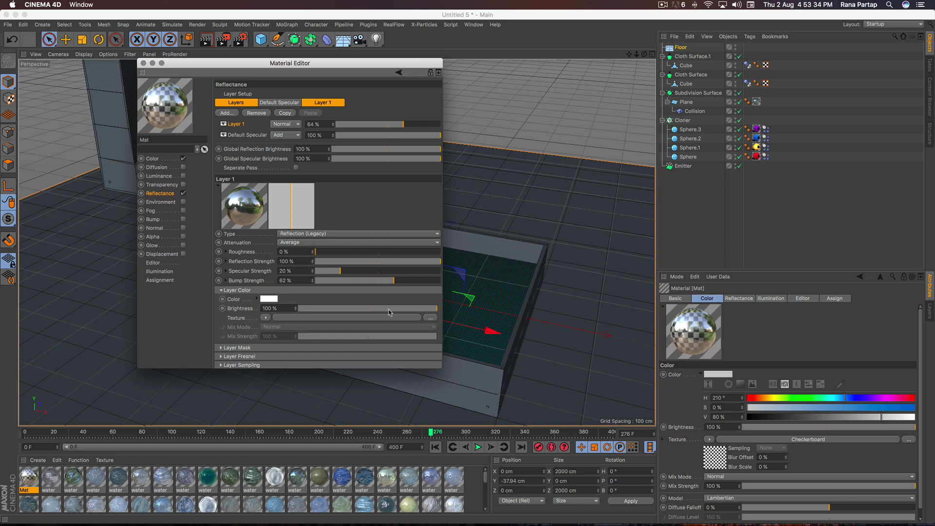
click(169, 160)
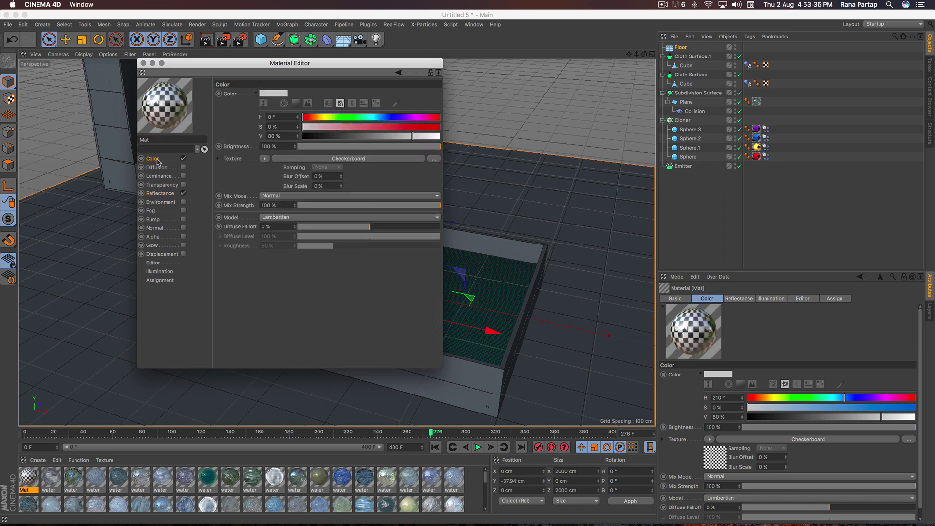
click(322, 206)
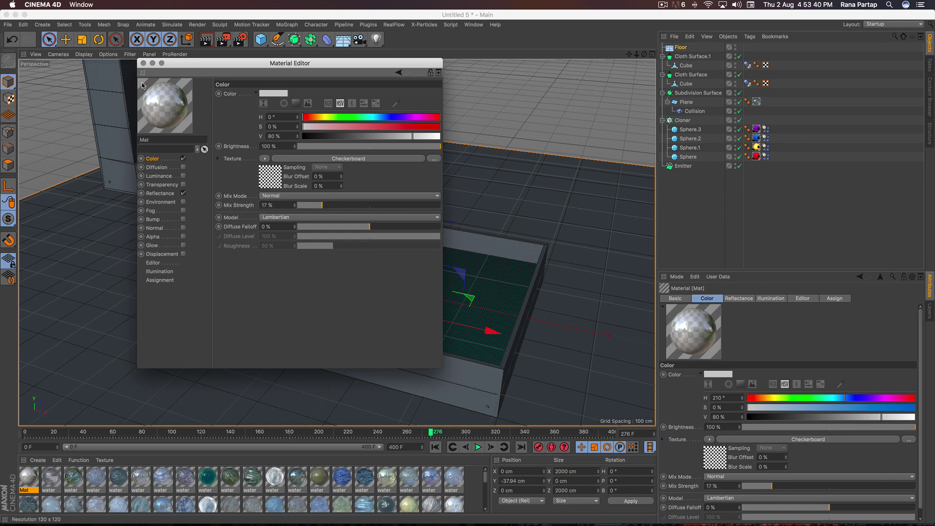
Apply the Mat material to the floor and render a preview
click(143, 63)
drag(28, 476, 126, 356)
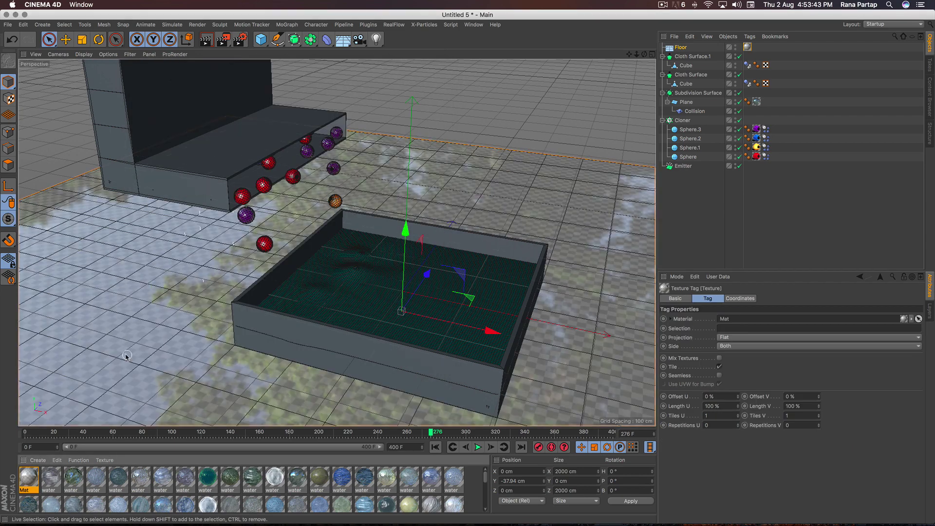
click(206, 39)
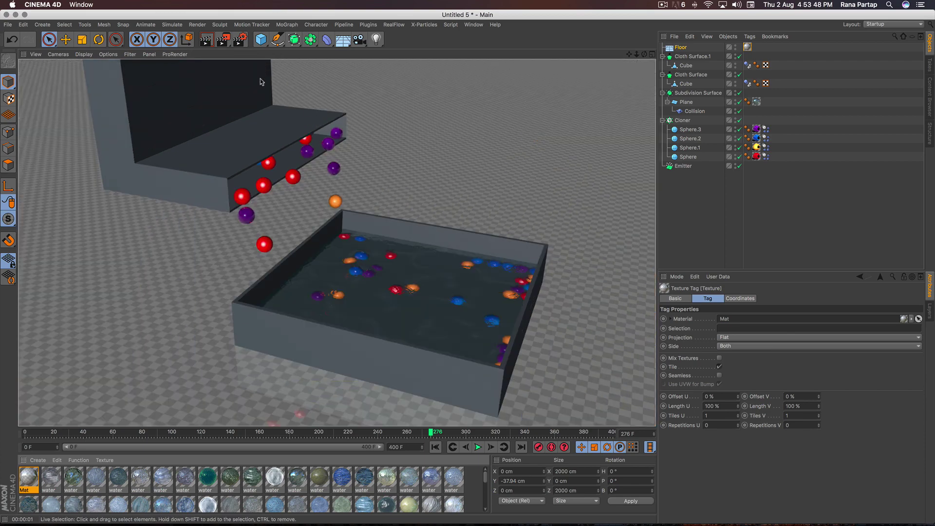
click(237, 40)
Add an Ambient Occlusion render effect with 40% contrast and preview-render the scene
drag(213, 19, 346, 106)
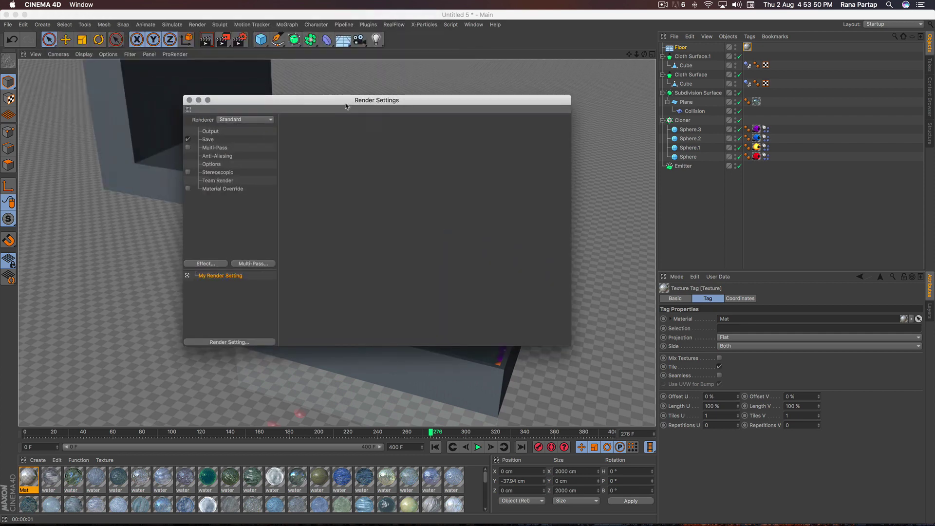
click(215, 266)
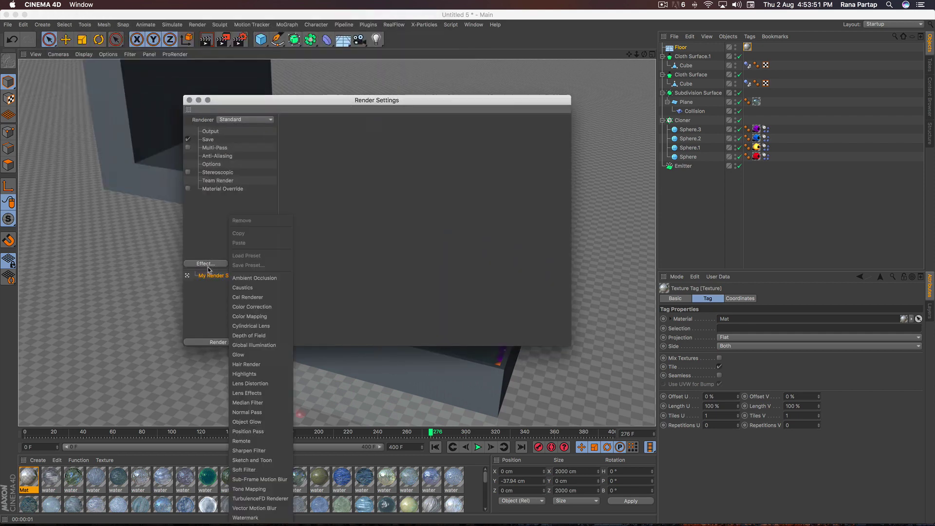
click(270, 277)
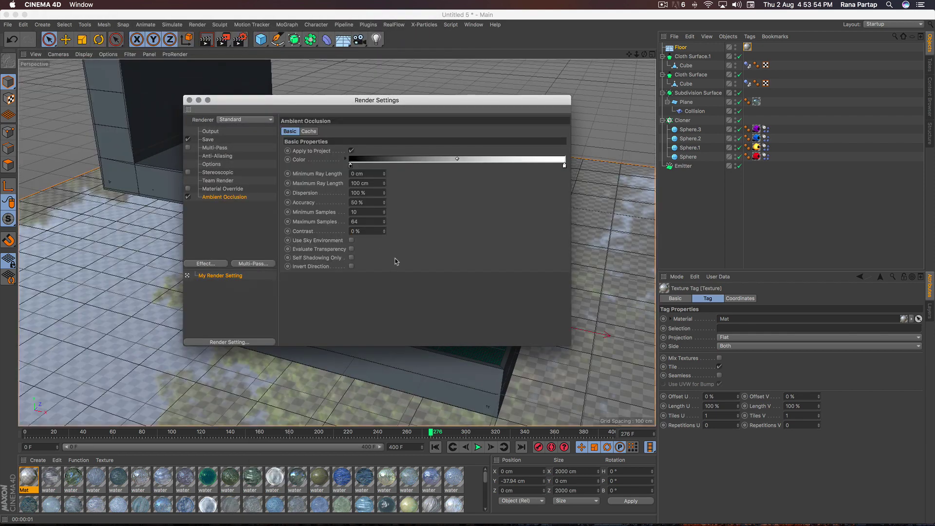
text(40)
key(Return)
click(190, 101)
click(206, 39)
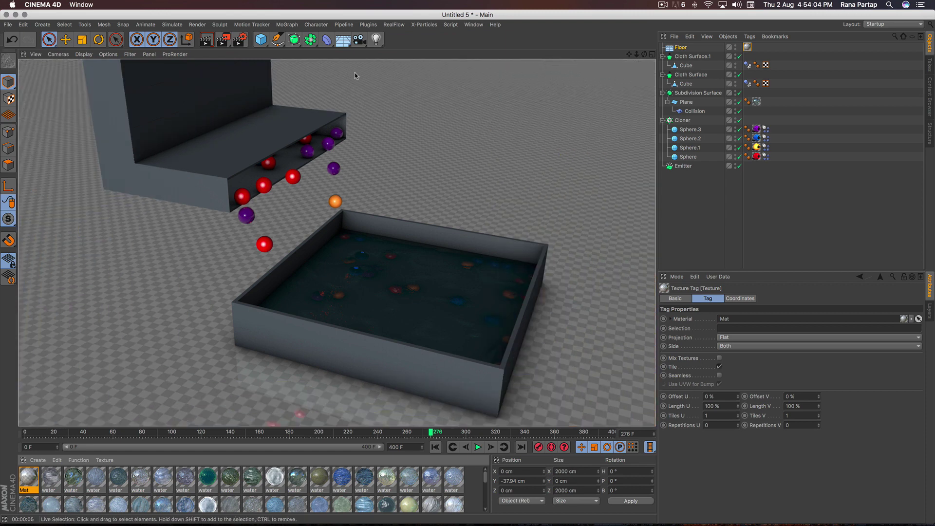
Add an omni light at Y 310.66 cm and start an interactive render region
drag(376, 39, 397, 49)
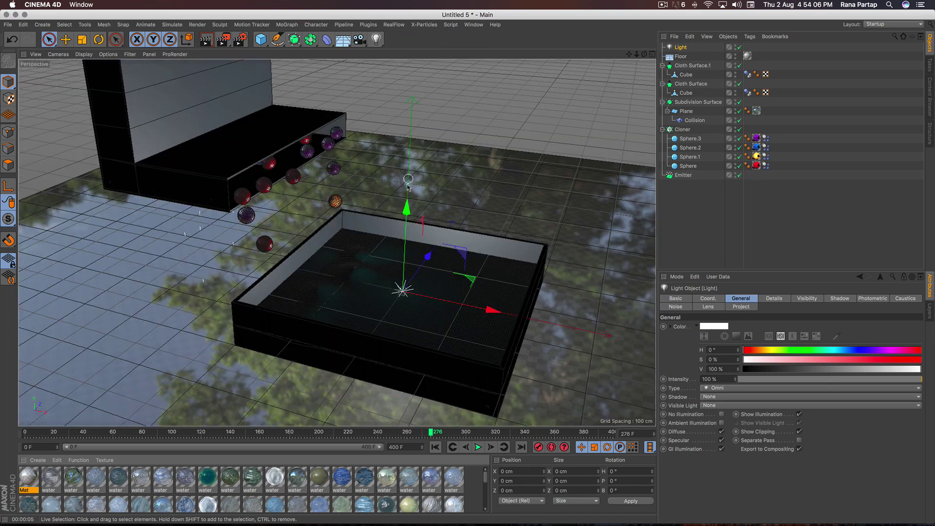
drag(409, 187, 412, 97)
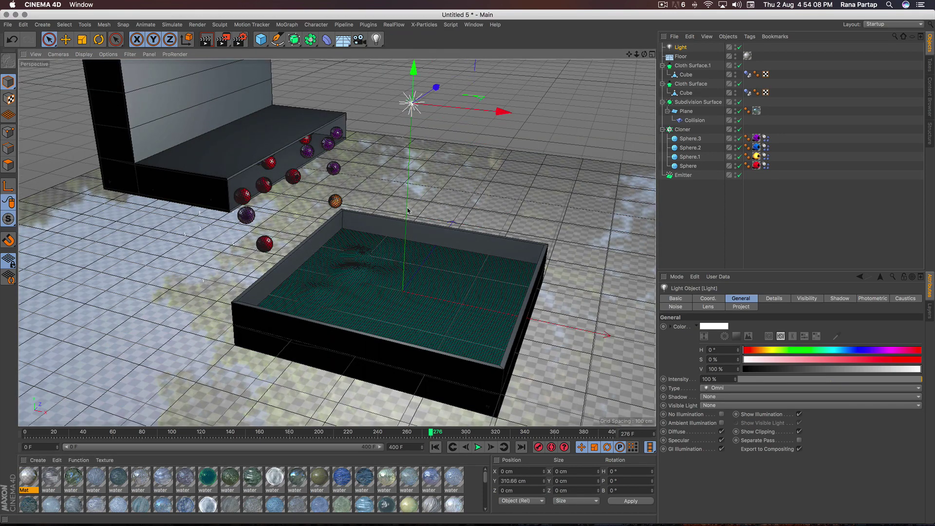
key(alt+r)
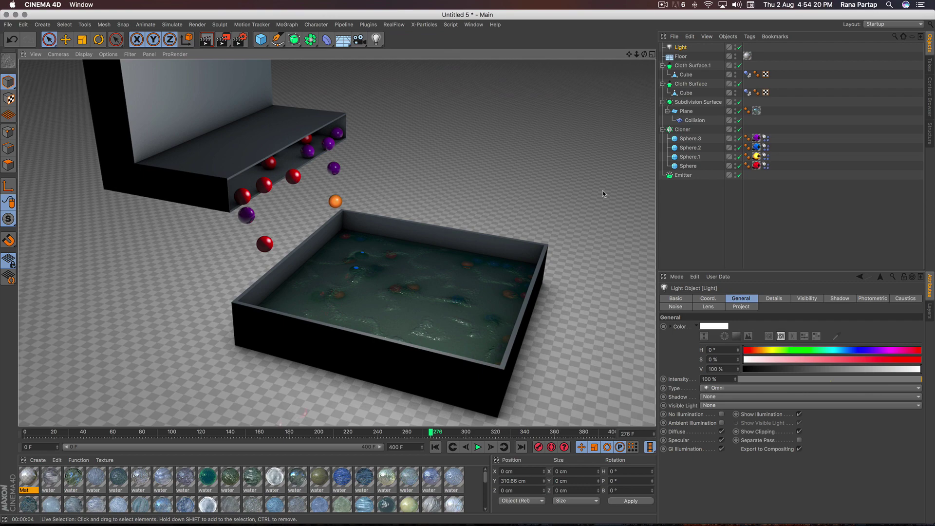
click(603, 194)
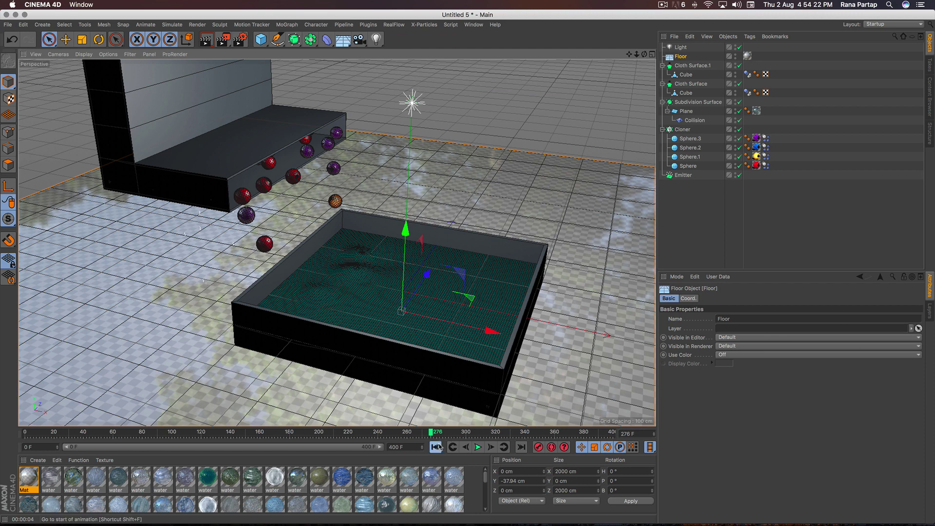
Replay the simulation from the start, stop at frame 250, and render a preview
click(435, 447)
click(478, 447)
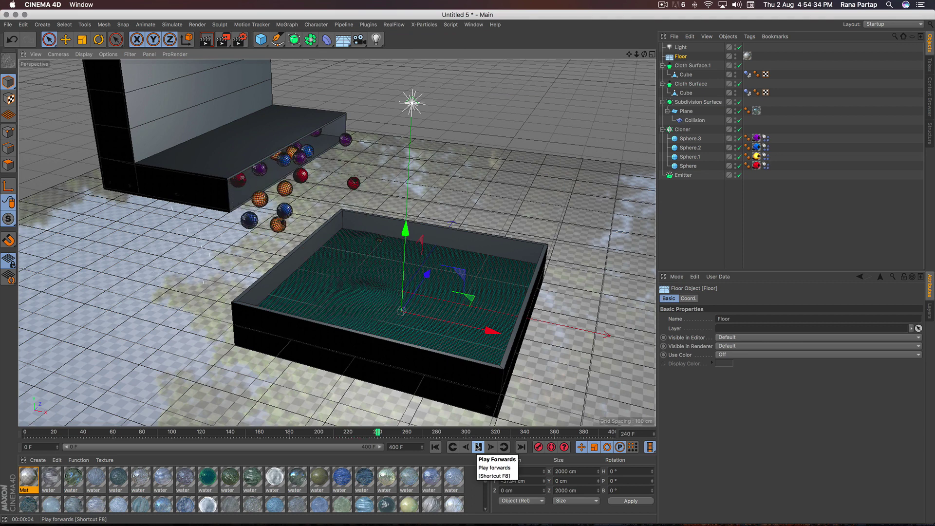
click(478, 447)
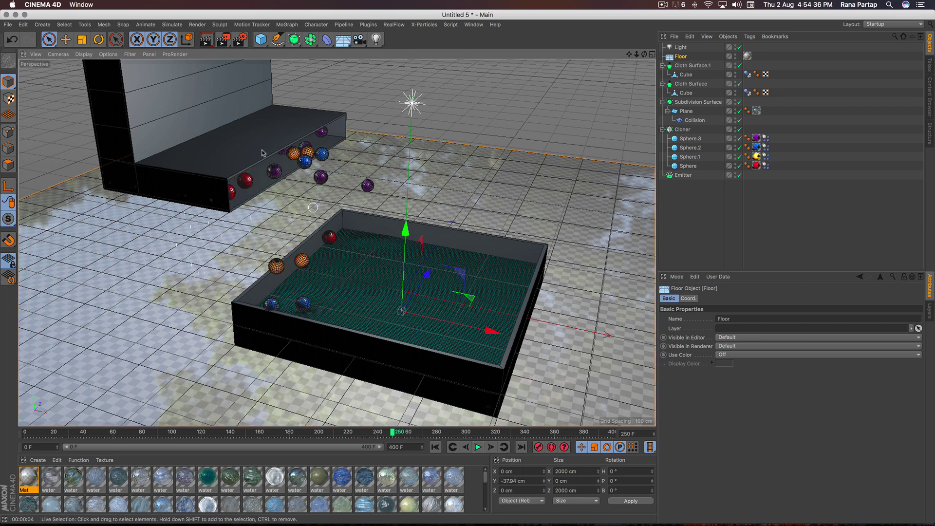
click(206, 39)
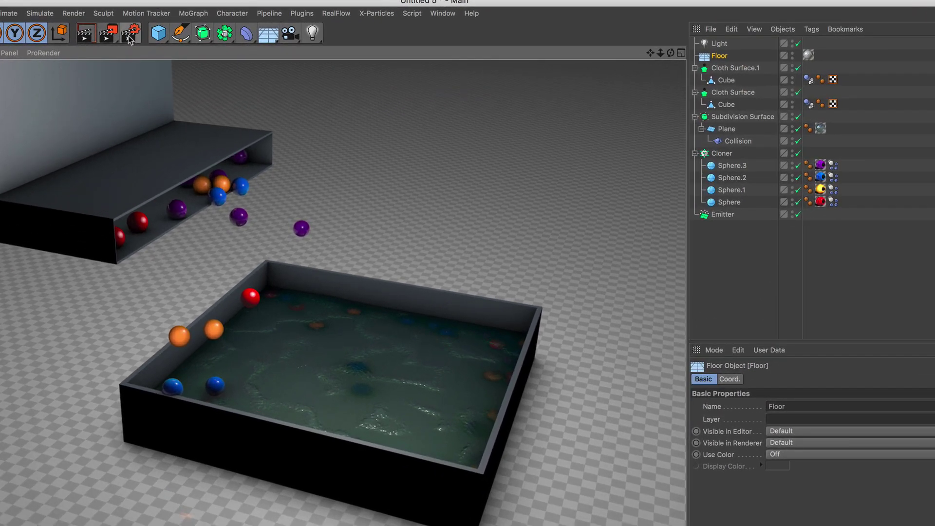
click(240, 39)
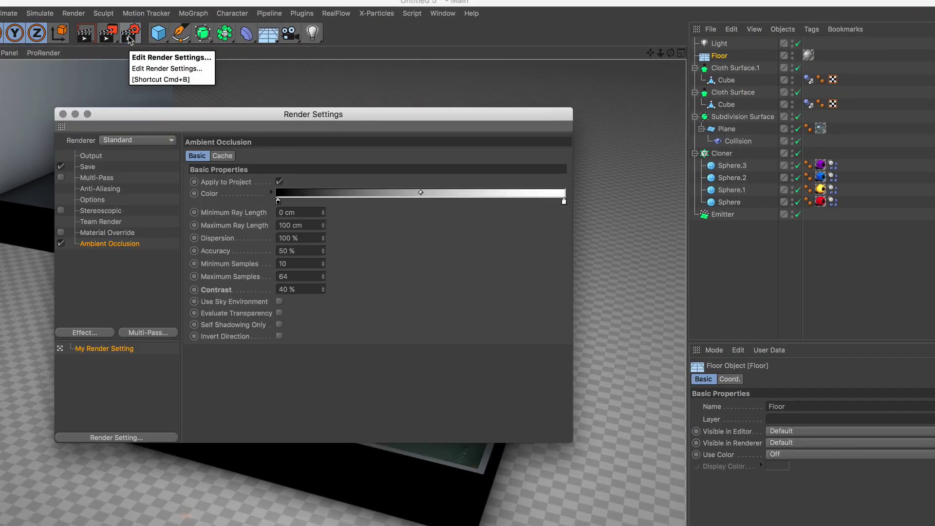
Set output to the HDTV 1080 25 preset, saved as MP4 'falling' on the Desktop
click(91, 156)
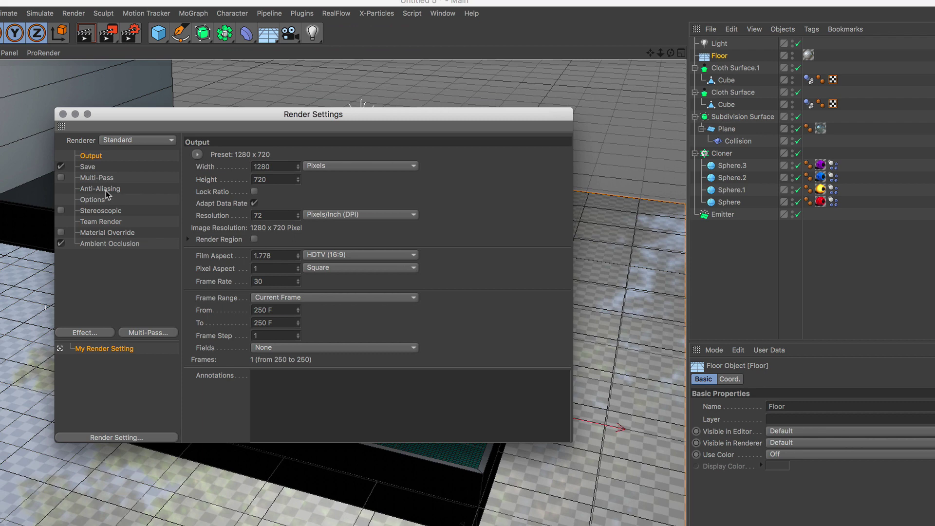
click(198, 156)
mouse_move(213, 192)
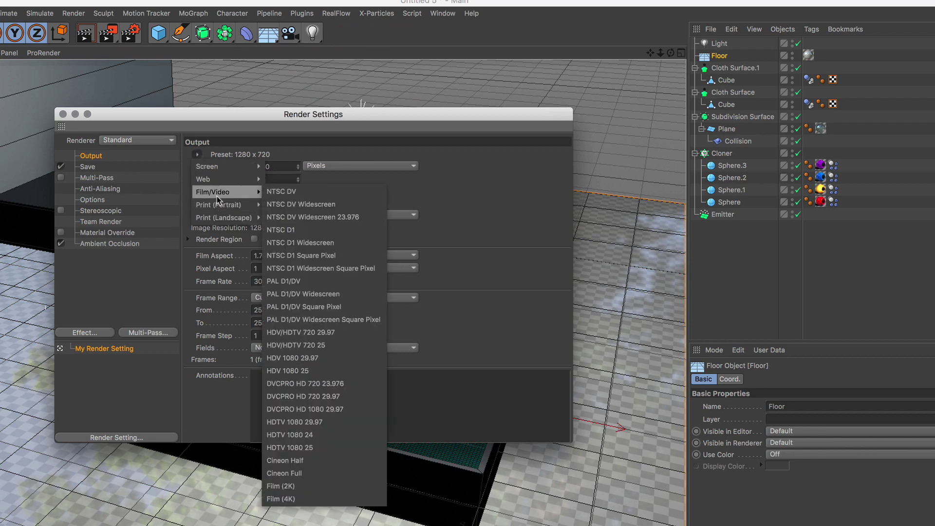
click(340, 446)
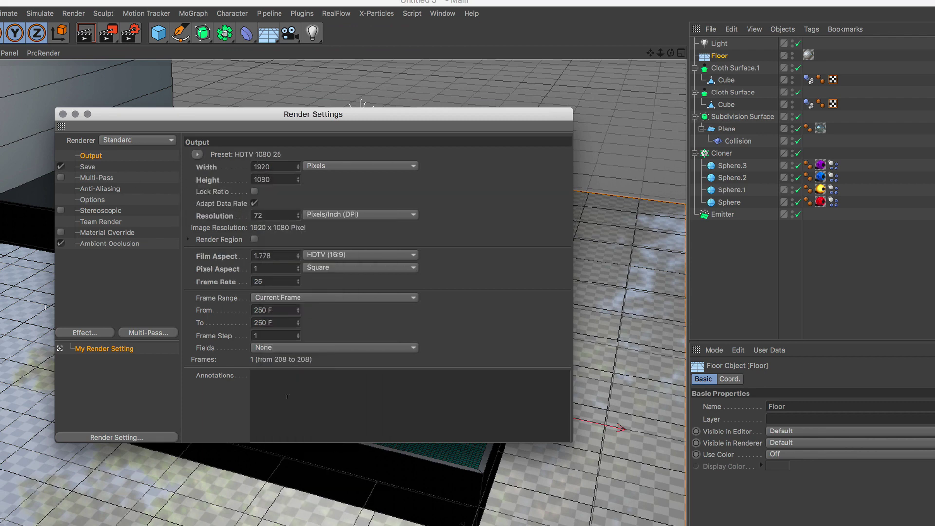
click(94, 168)
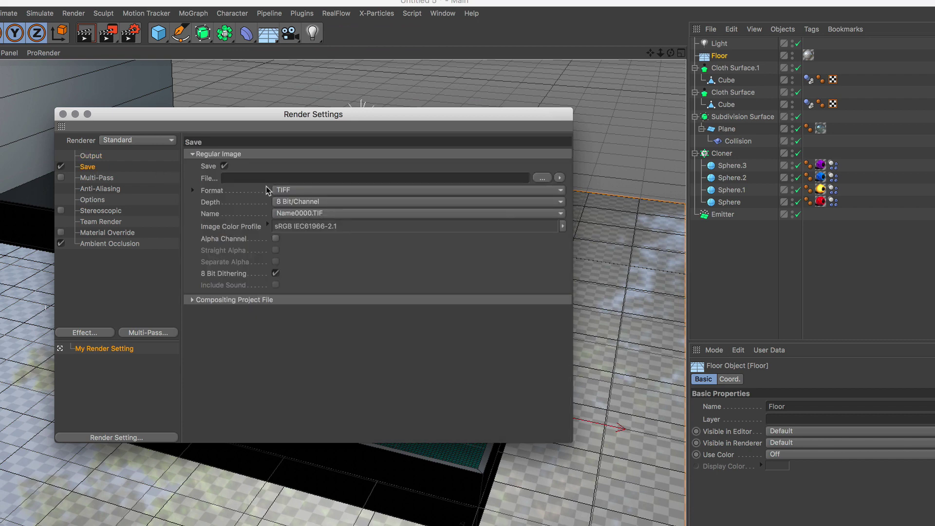
click(297, 191)
click(306, 424)
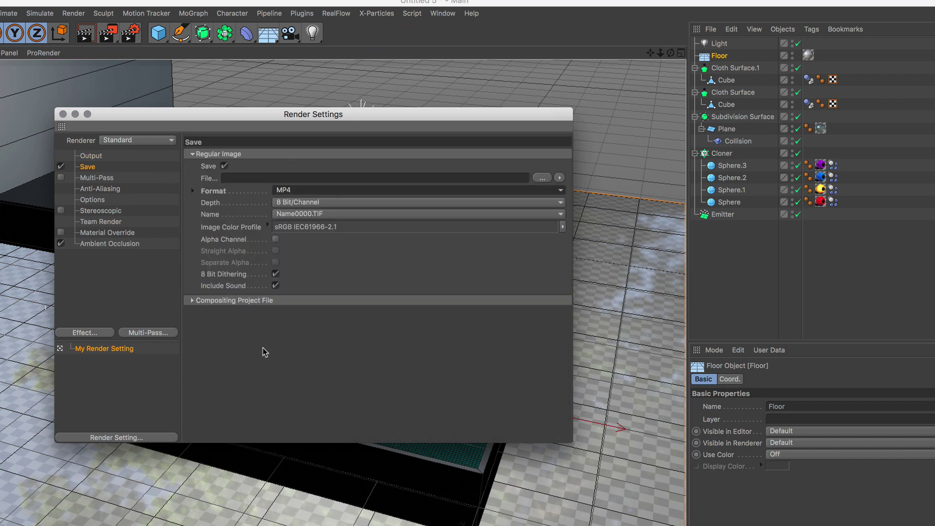
click(542, 177)
text(falling)
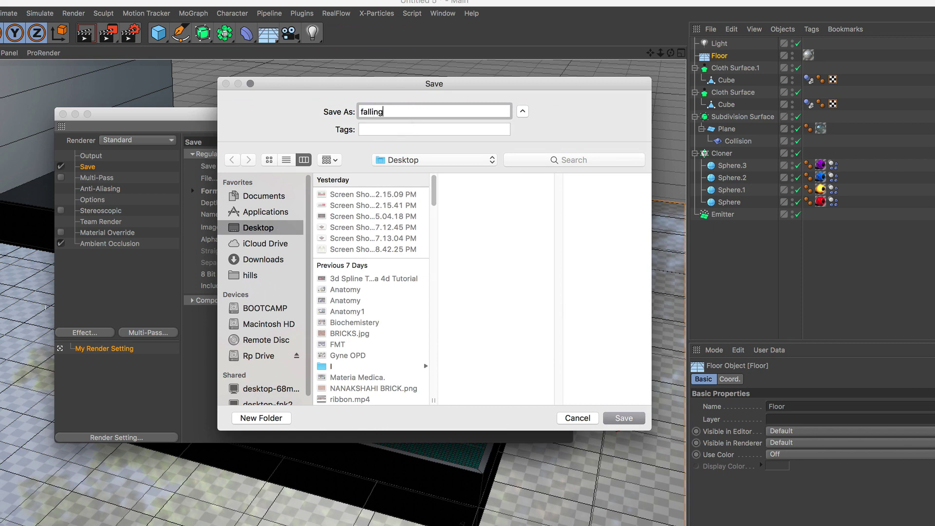
key(Return)
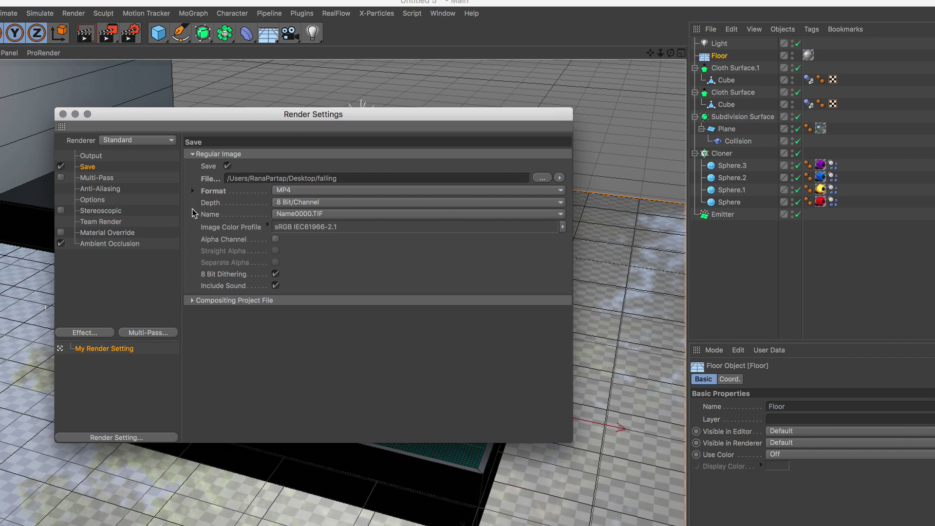
Set the render frame range to All Frames
click(90, 156)
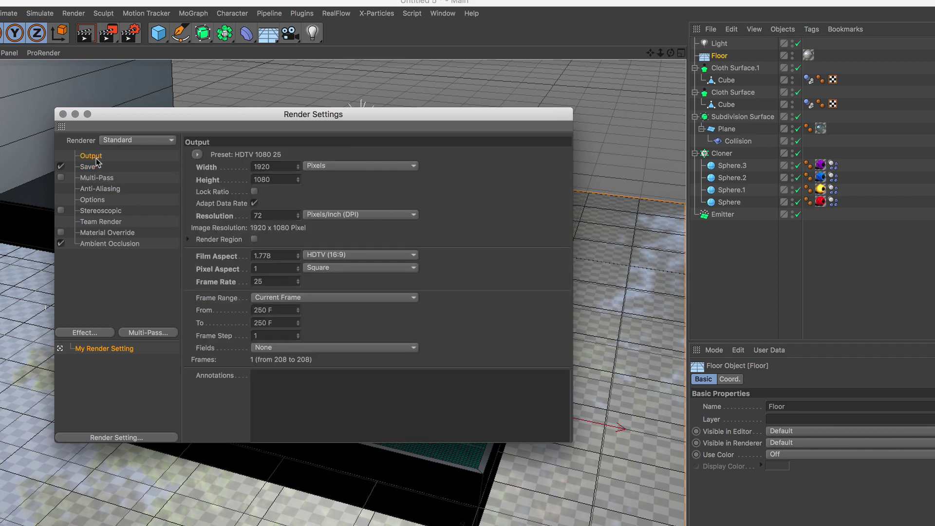
click(312, 298)
click(314, 335)
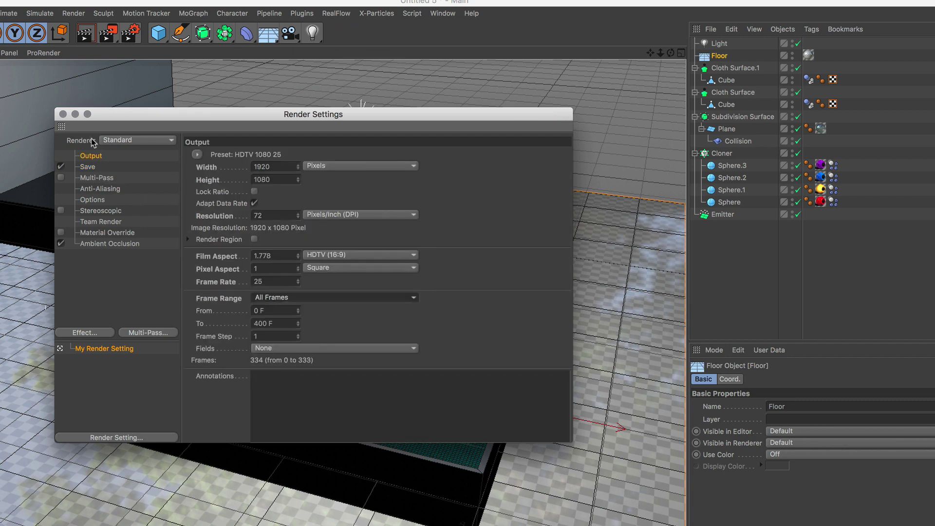
click(64, 115)
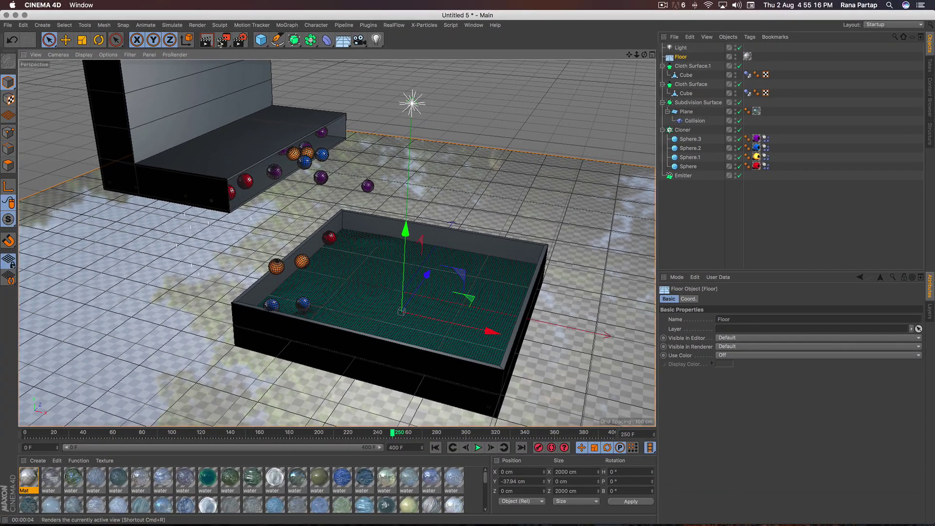
Render all 334 frames of 'falling' to the Picture Viewer
key(shift+r)
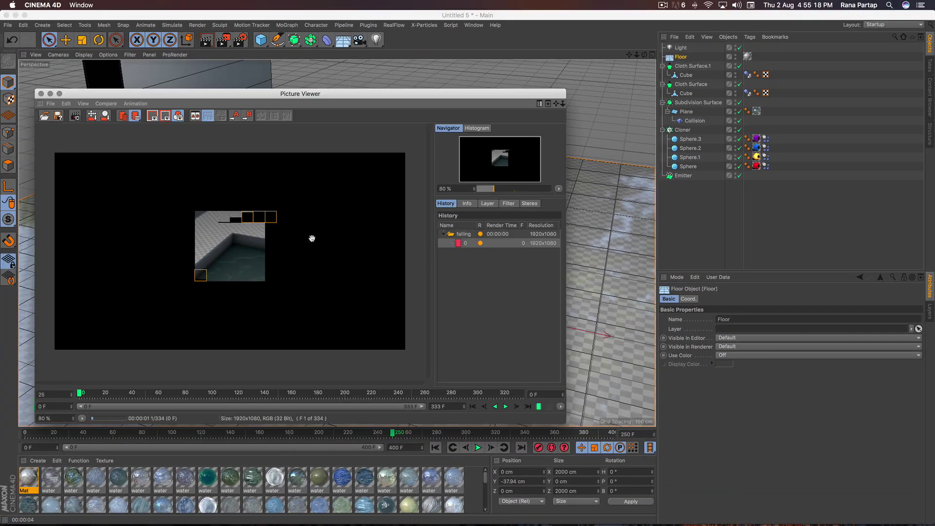
scroll(251, 247, up, 2)
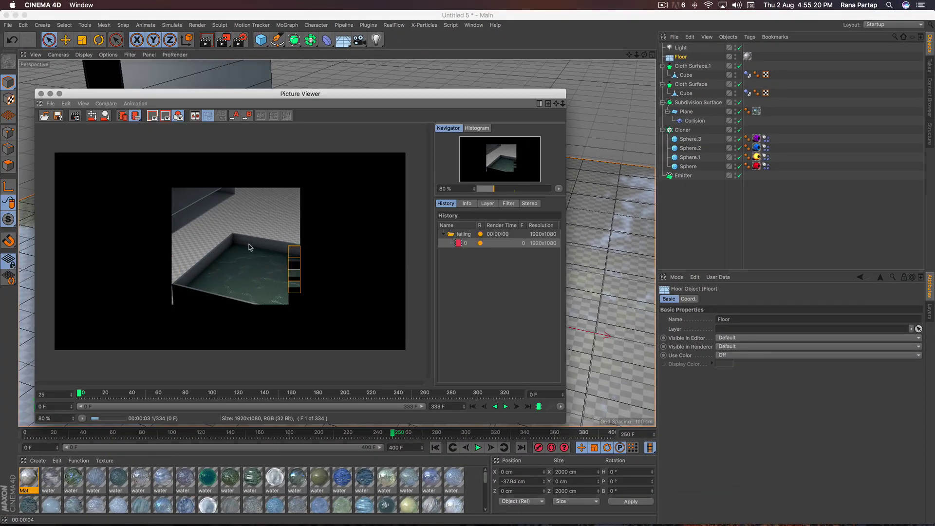